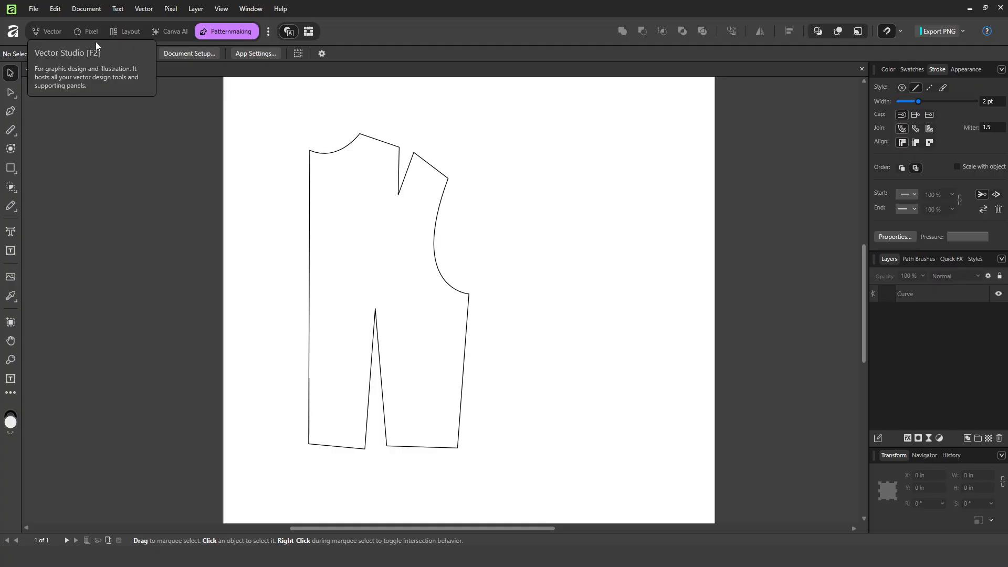
View the Vector and Pixel studios and return to the Patternmaking studio
click(46, 37)
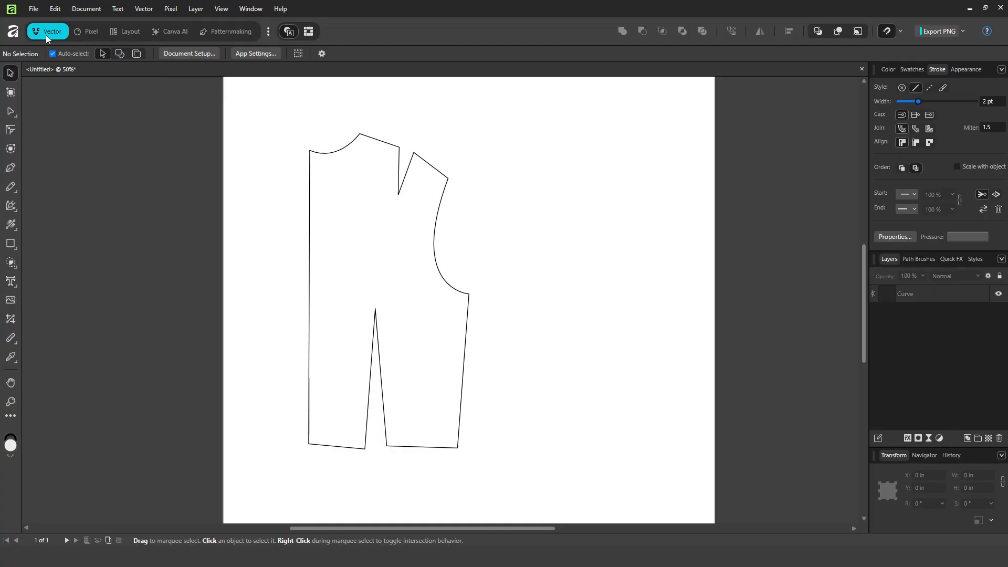
click(85, 32)
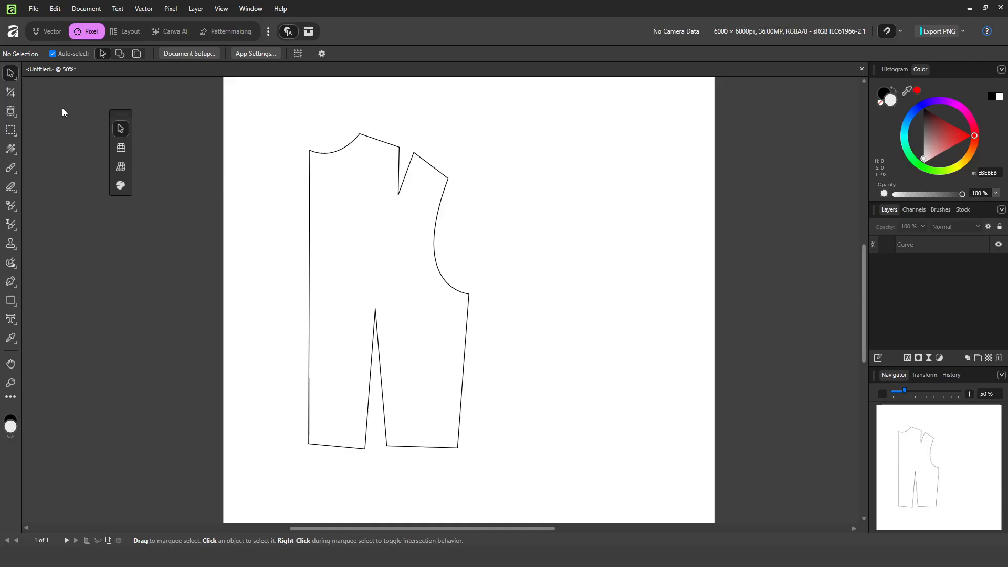
click(221, 31)
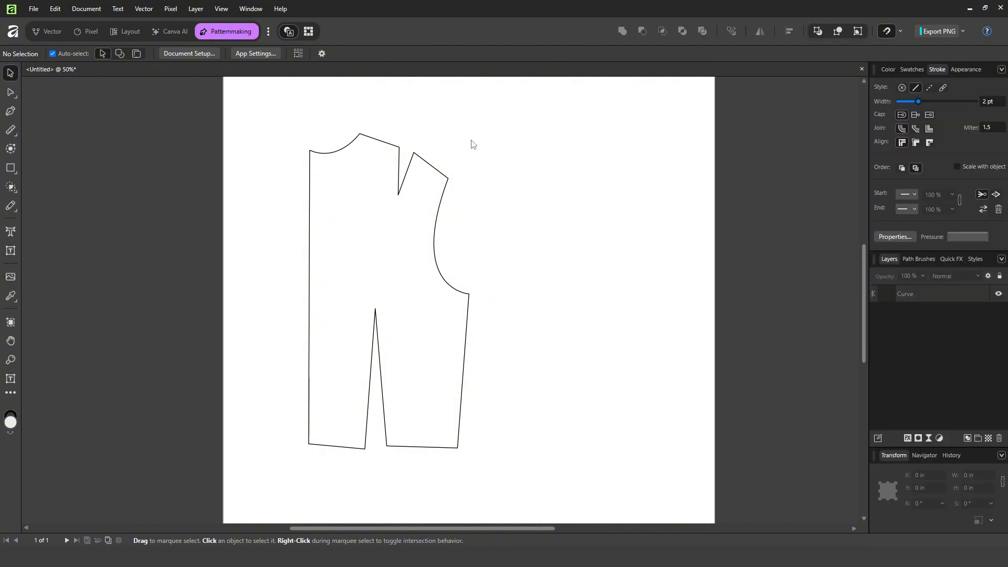
click(268, 31)
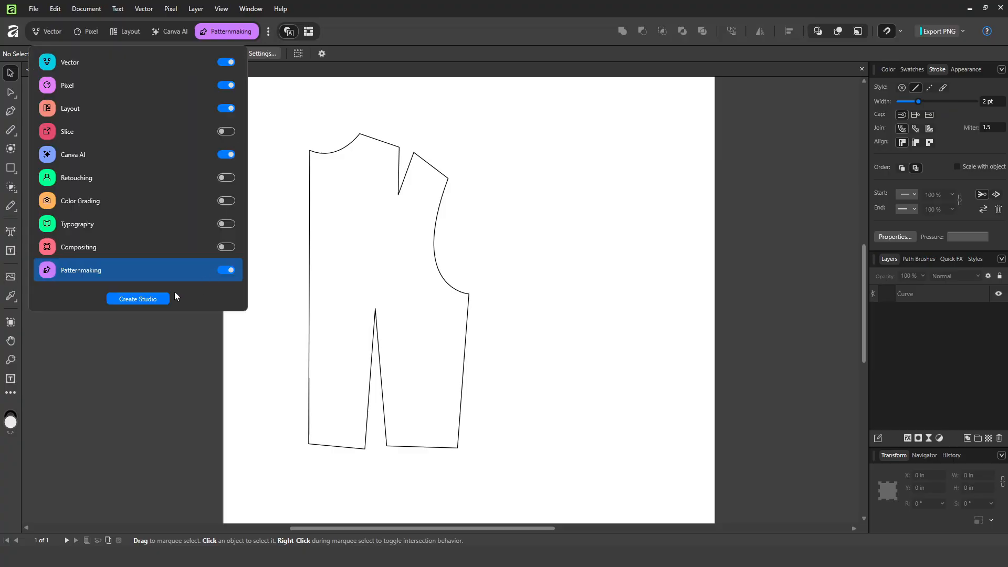
click(135, 297)
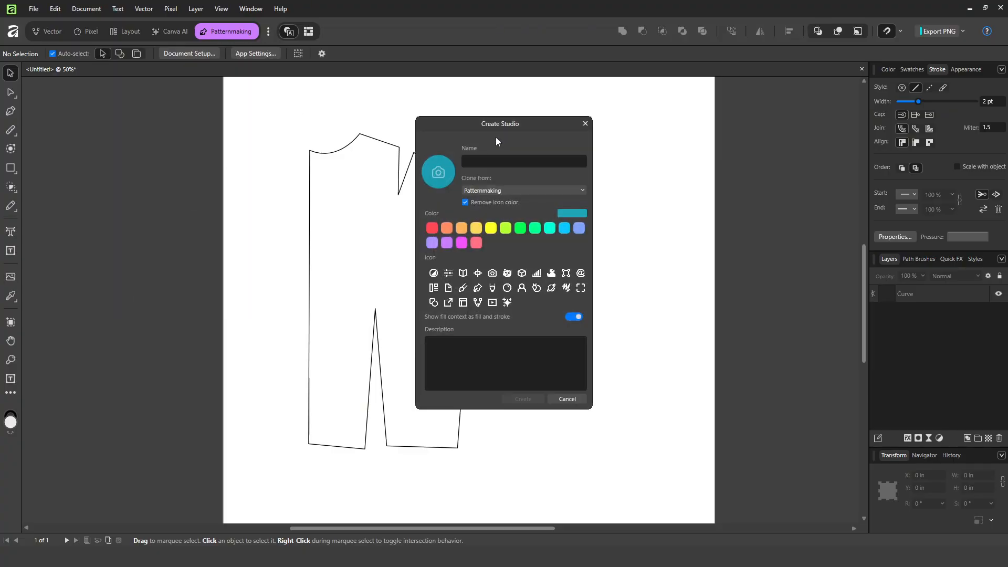
click(585, 124)
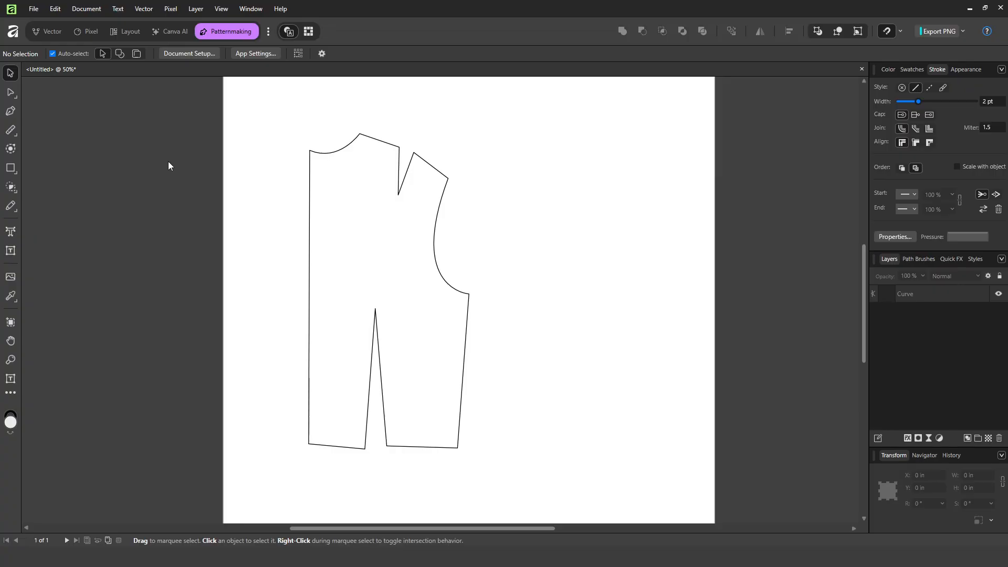
click(48, 31)
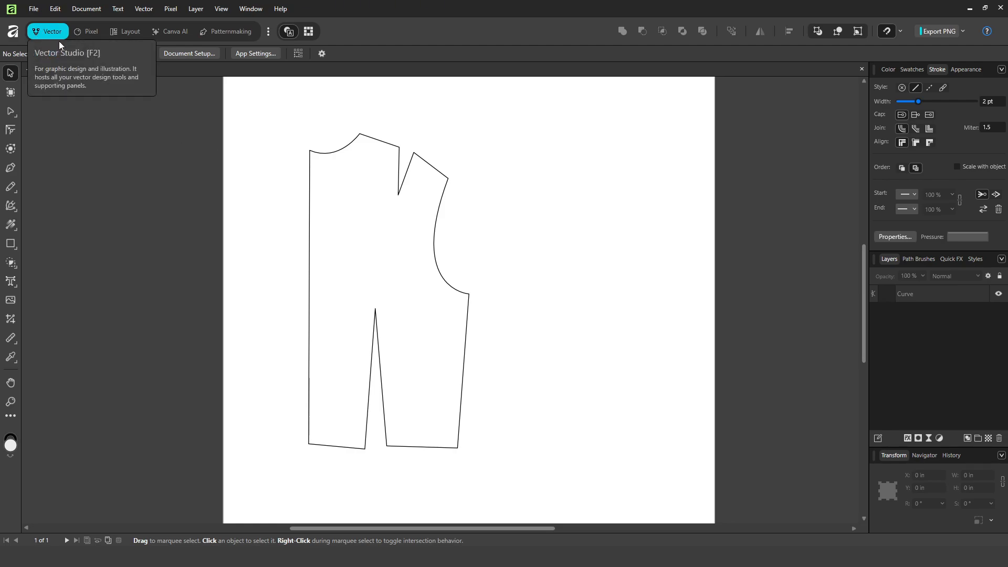
click(223, 33)
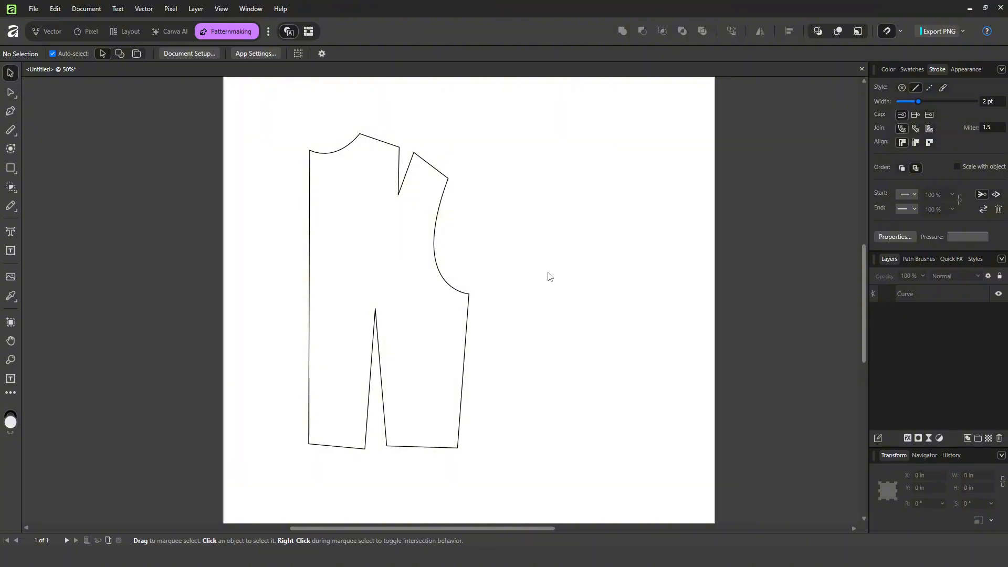
mouse_move(541, 230)
mouse_down()
mouse_move(322, 131)
mouse_move(497, 232)
mouse_move(361, 339)
mouse_move(419, 223)
mouse_move(446, 261)
mouse_move(539, 251)
mouse_move(563, 216)
mouse_move(547, 296)
mouse_move(551, 226)
mouse_move(543, 214)
mouse_up()
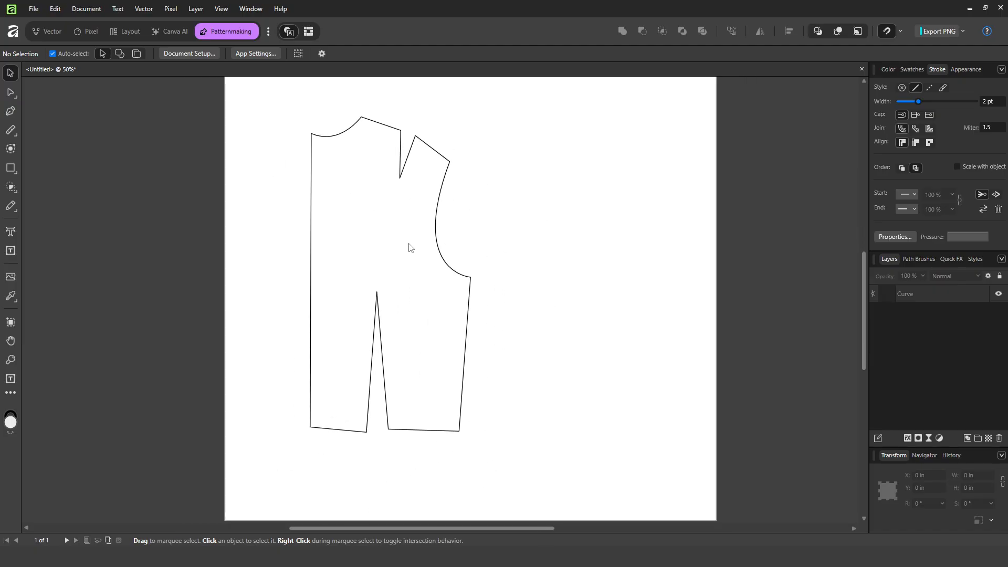
scroll(572, 232, up, 8)
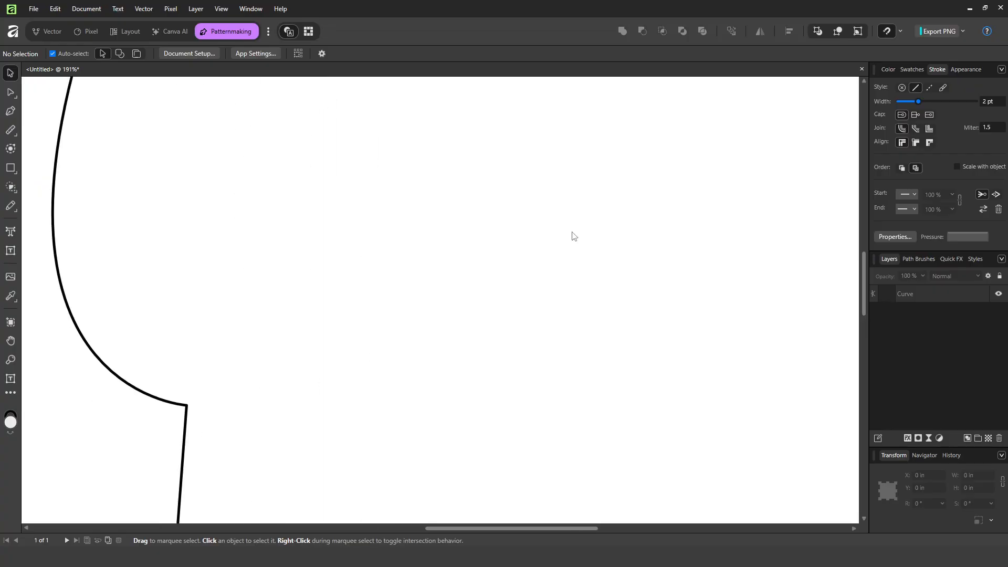
scroll(573, 232, down, 7)
scroll(572, 235, down, 1)
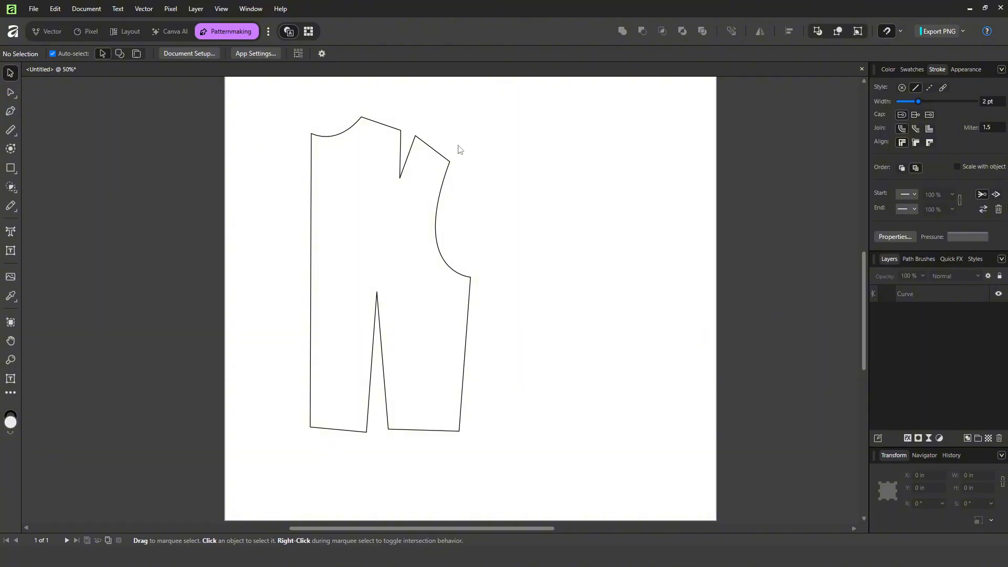
Move the bodice outline down and left on the page to about X 2.77 in, Y 4.49 in, and deselect it
click(340, 136)
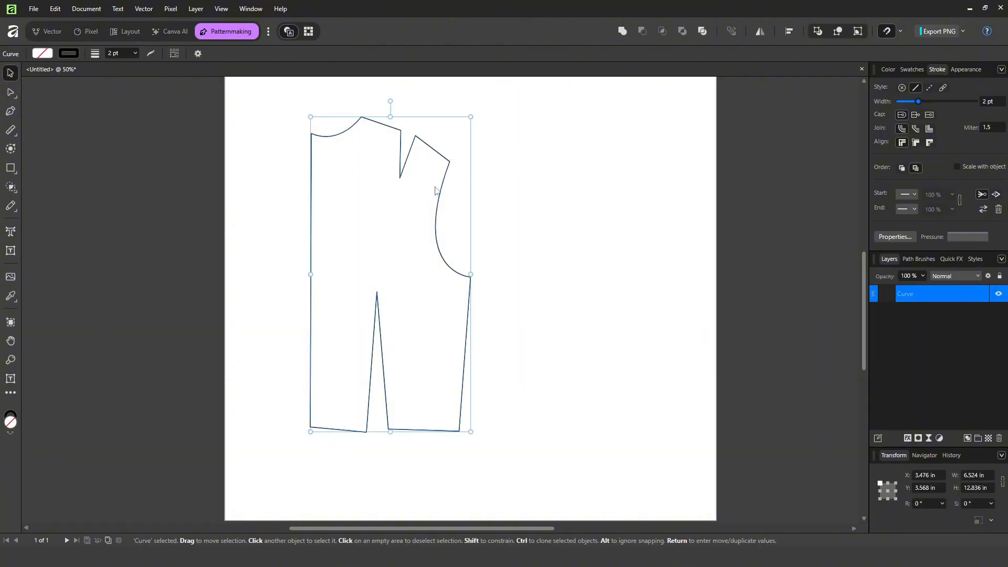
drag(434, 194, 362, 222)
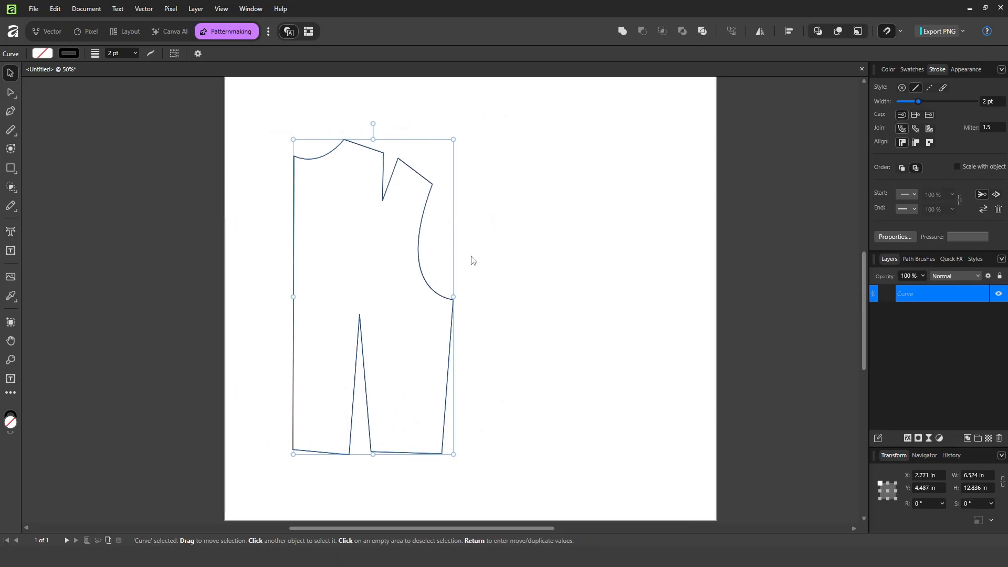
click(507, 247)
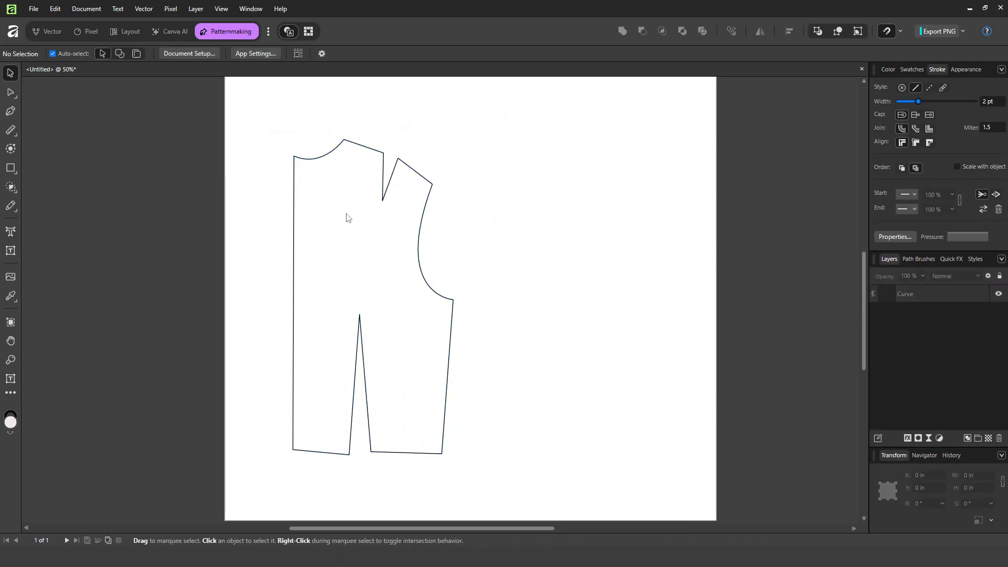
Create a new document with inches as the document units, 50 in wide and 50 in high
click(29, 9)
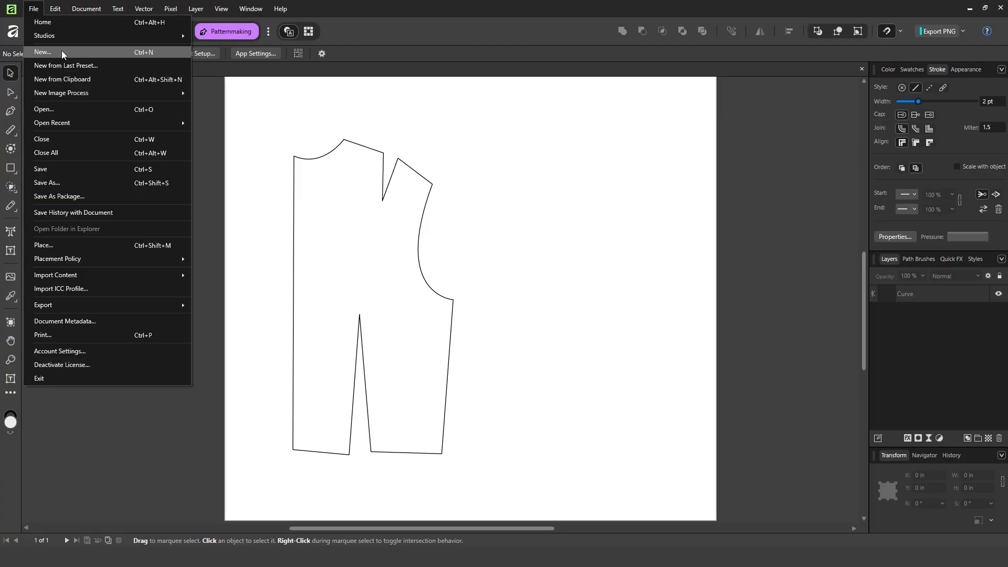
click(310, 101)
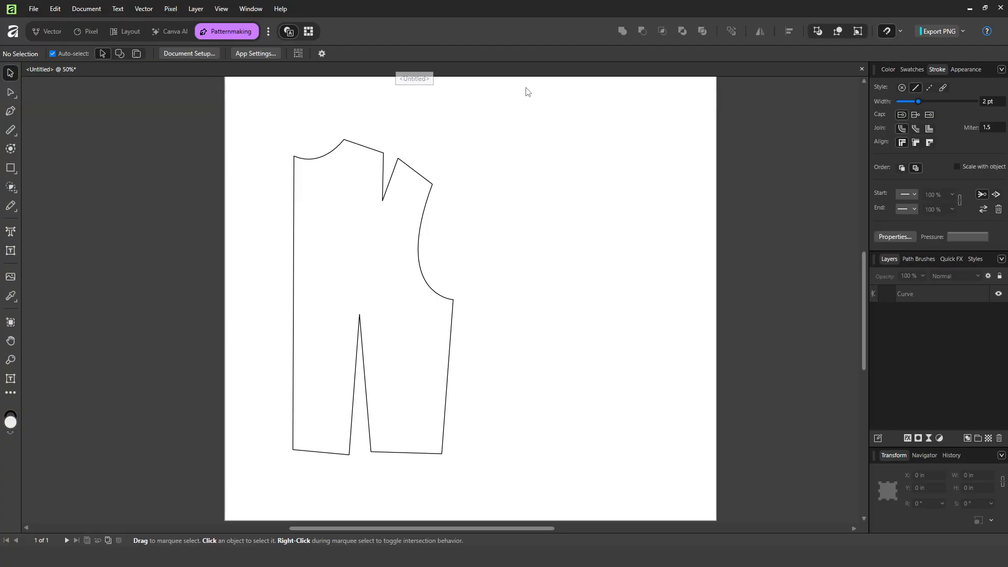
click(29, 11)
click(46, 56)
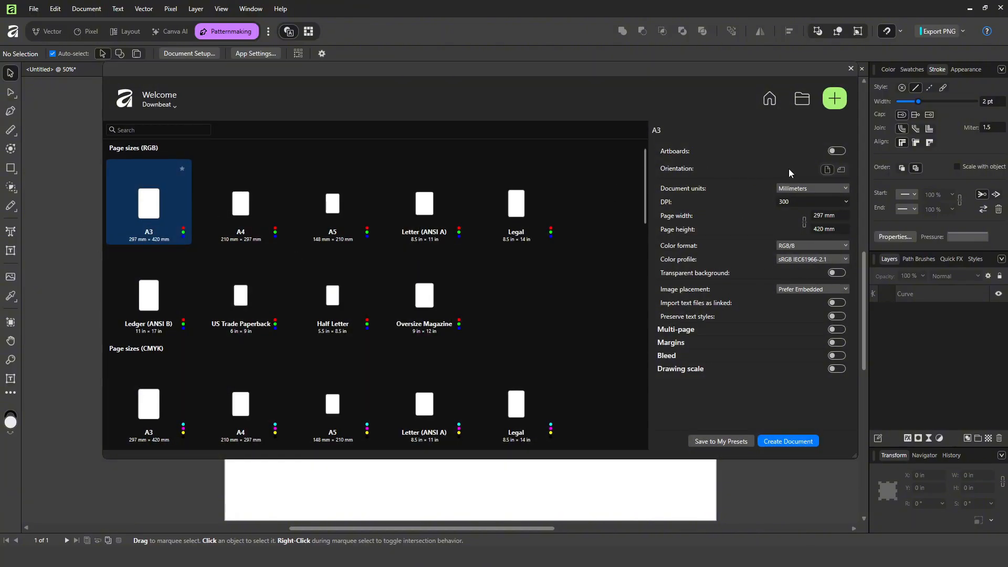
click(804, 190)
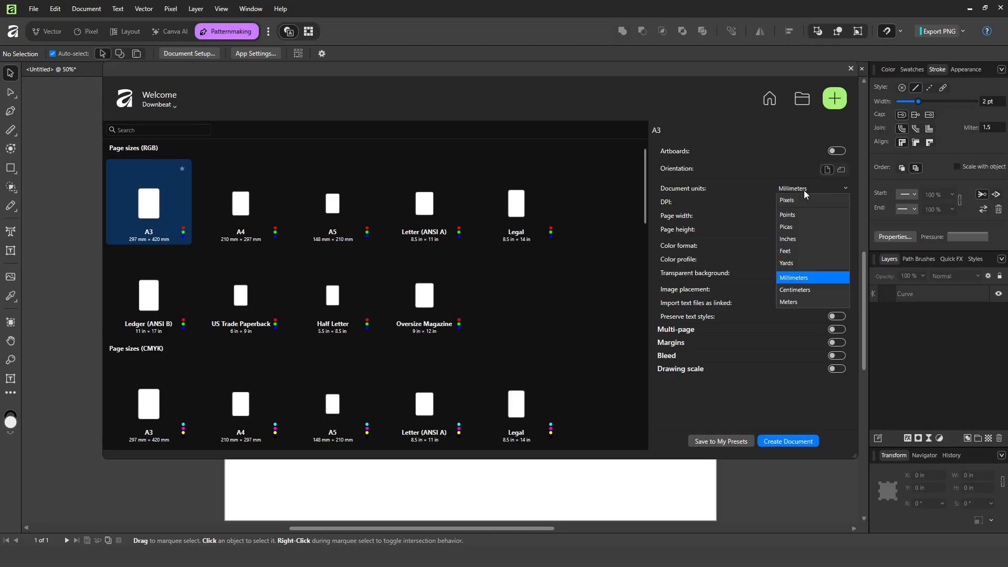
click(796, 243)
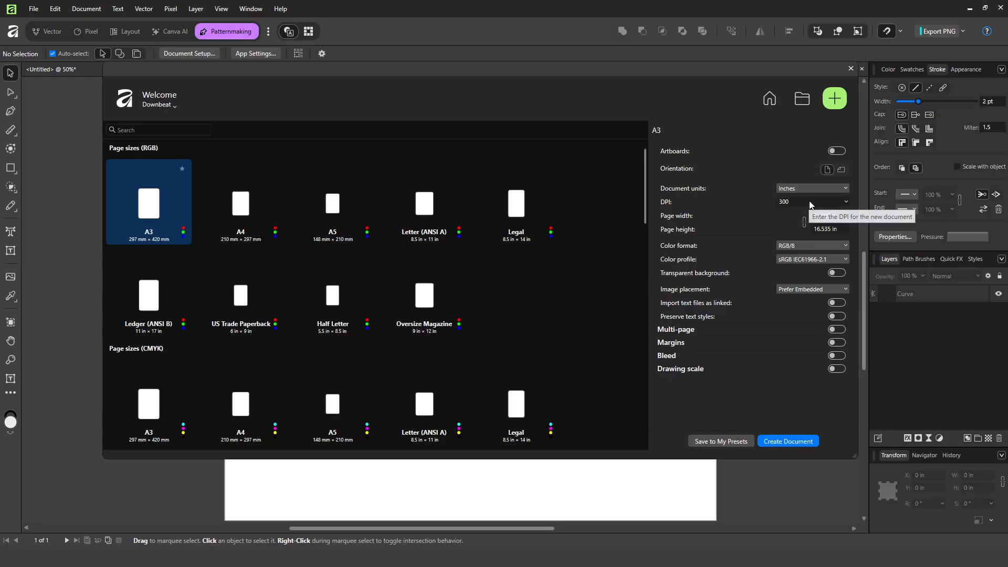
click(829, 216)
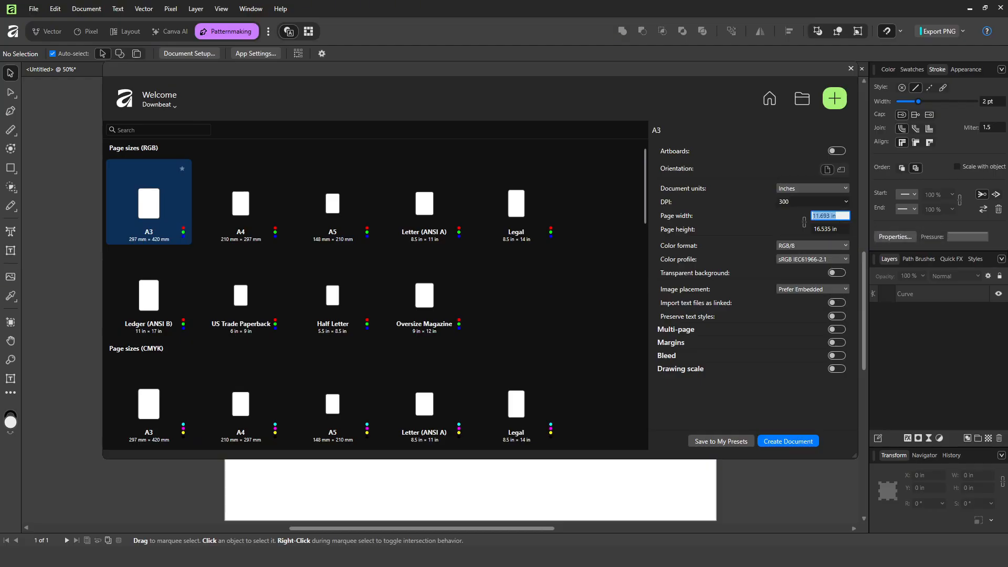
text(50)
key(Tab)
text(50)
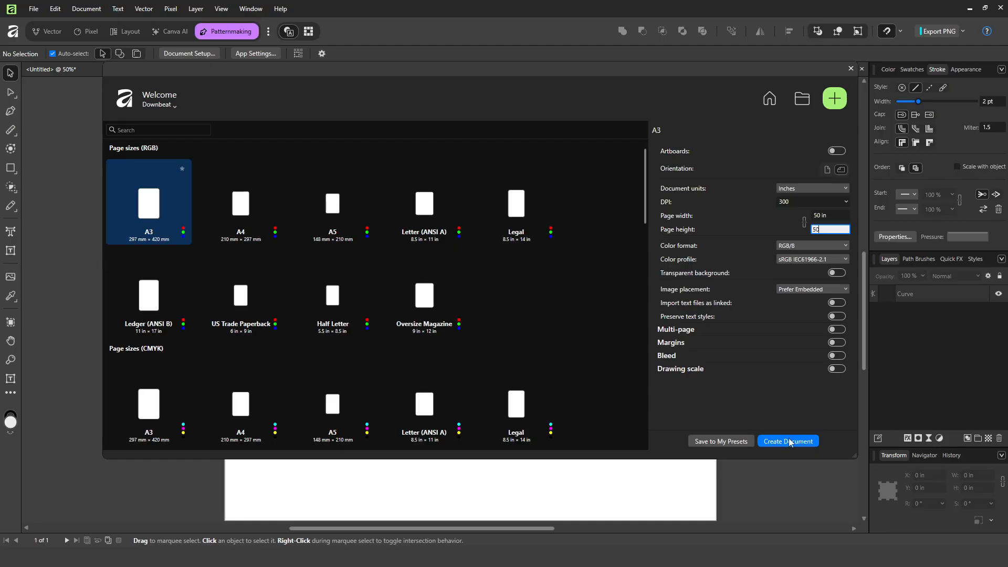
key(Return)
click(787, 443)
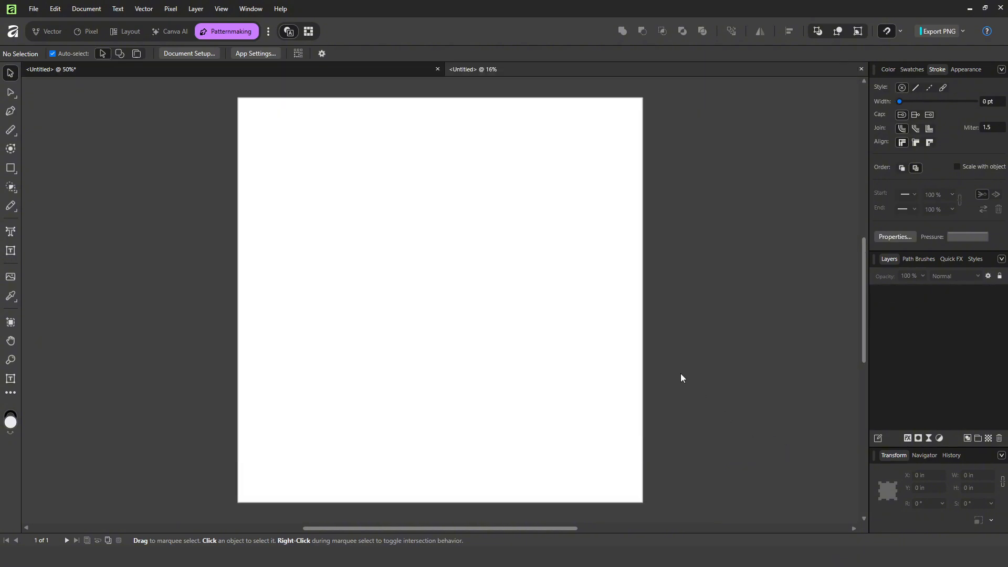
Flip between the two open documents and close the blank 50 × 50 in one, returning to the bodice document
click(411, 67)
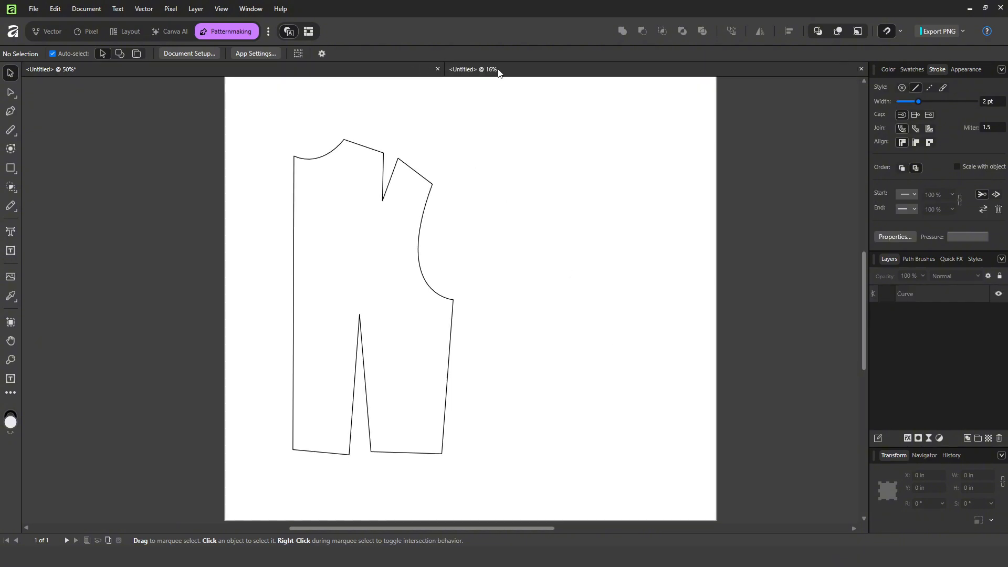
click(498, 71)
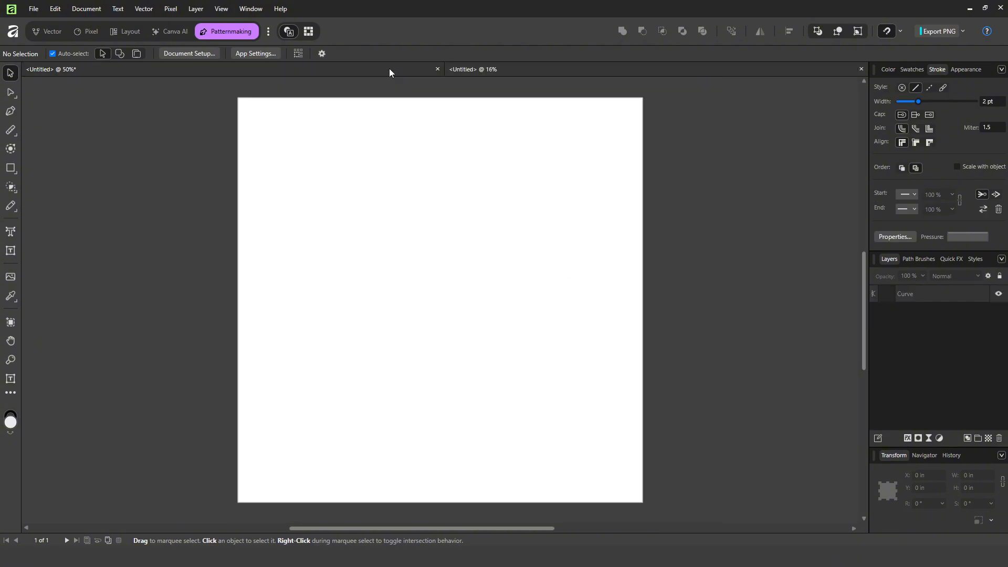
click(861, 69)
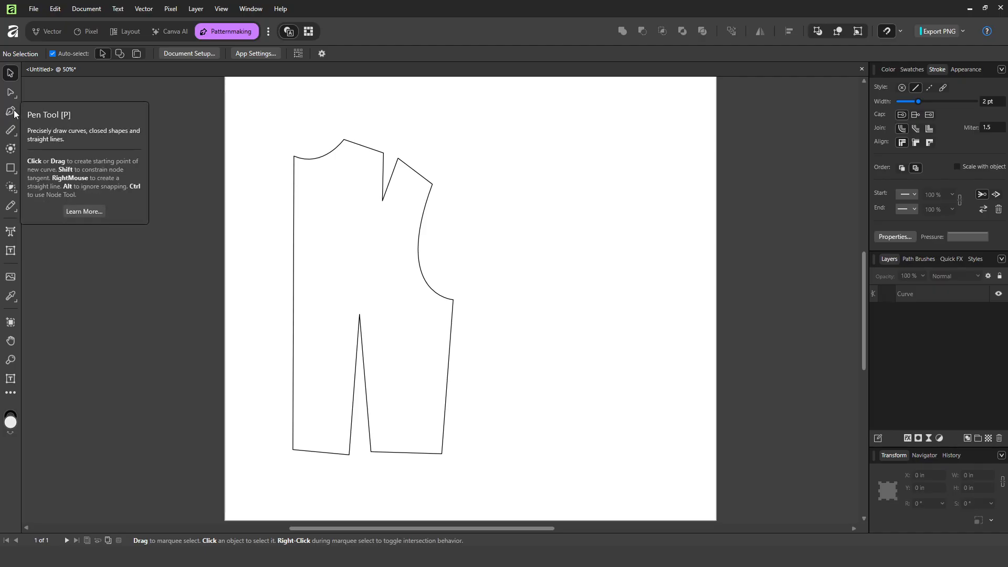
Draw a rectangle about 8.62 in wide and 4.81 in high beside the bodice's shoulder with the Rectangle Tool
click(9, 170)
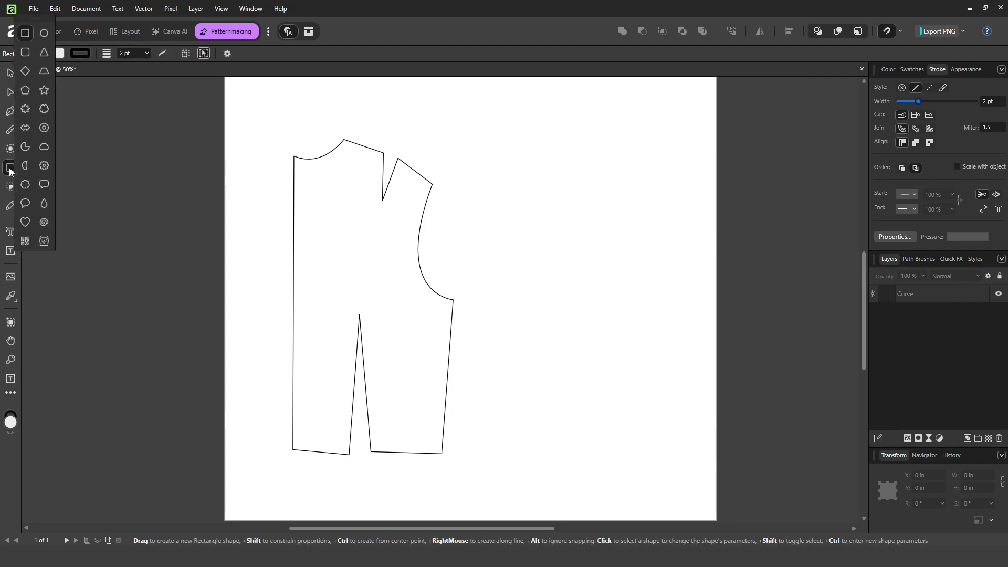
right_click(9, 170)
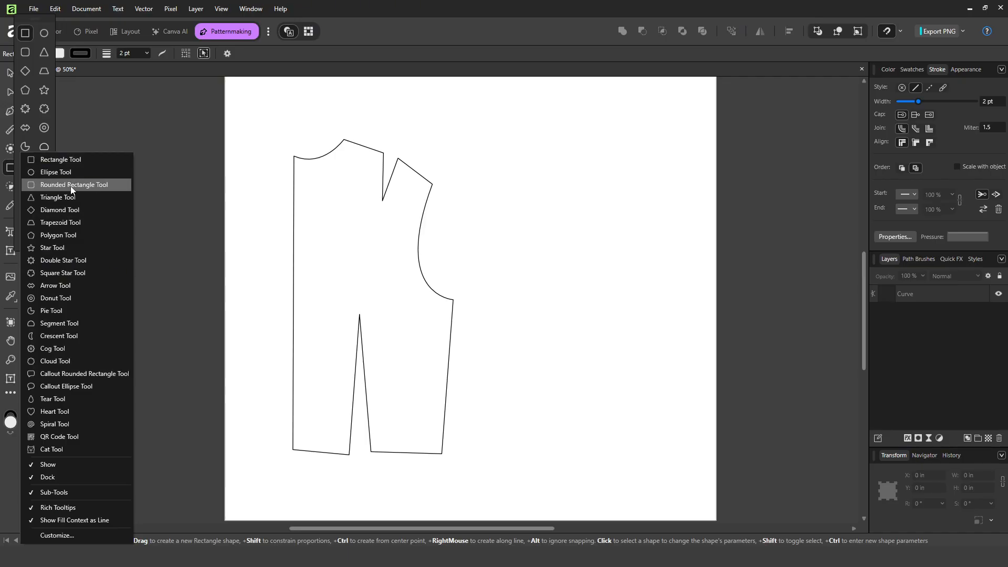
click(24, 33)
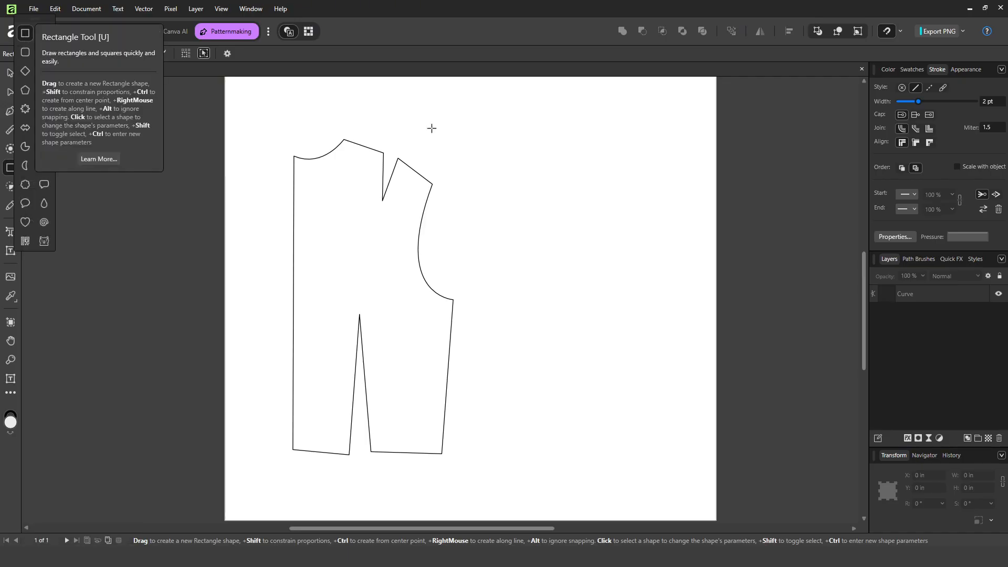
drag(453, 102, 665, 221)
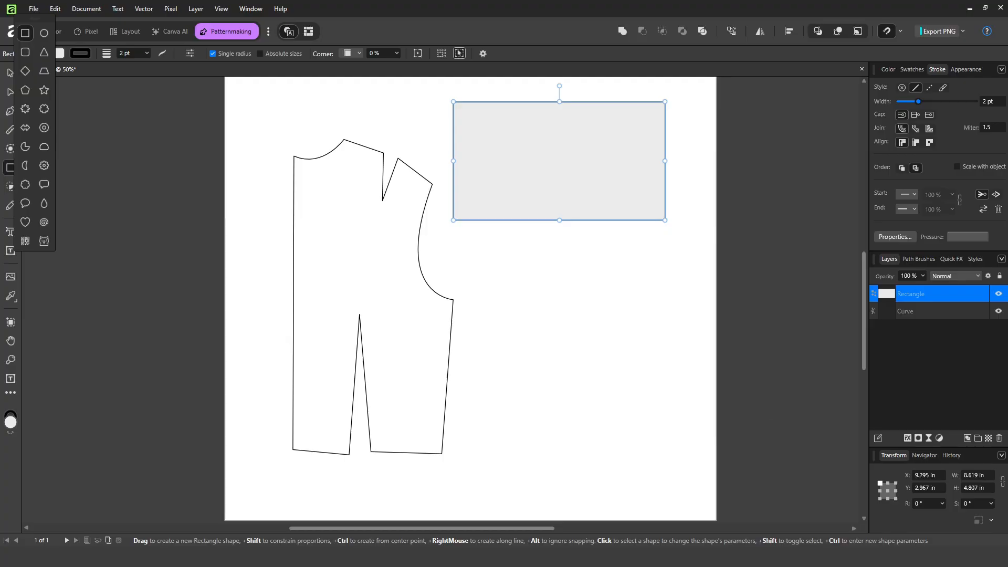
Give the rectangle a red stroke, remove its fill, and deselect it
click(889, 71)
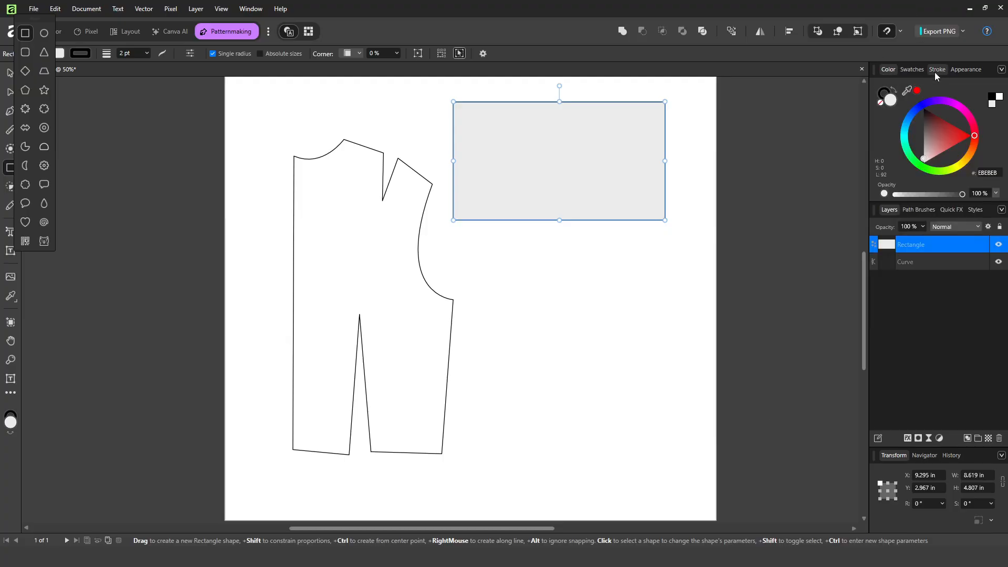
click(884, 95)
click(890, 103)
click(885, 94)
click(917, 91)
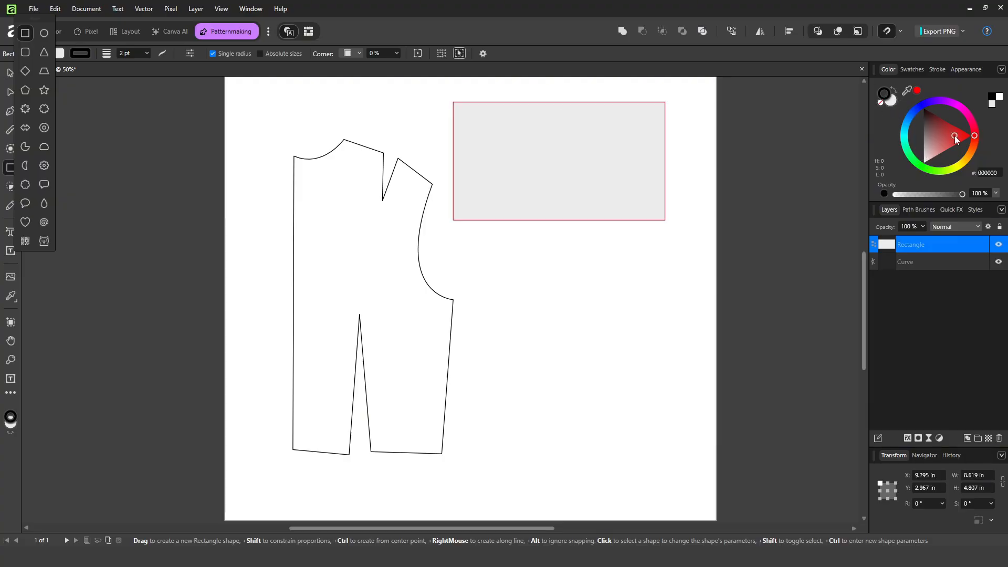
click(881, 105)
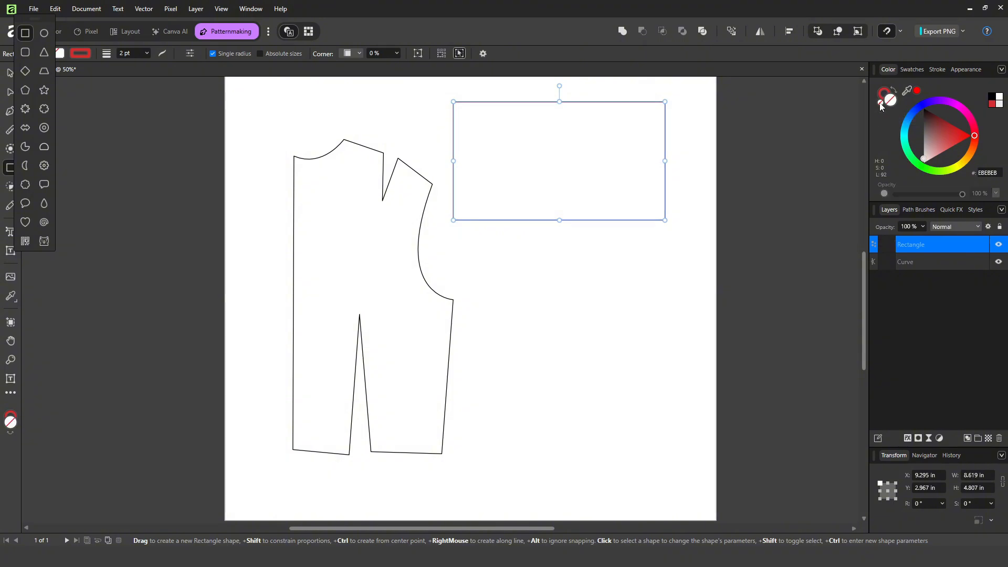
key(v)
click(593, 276)
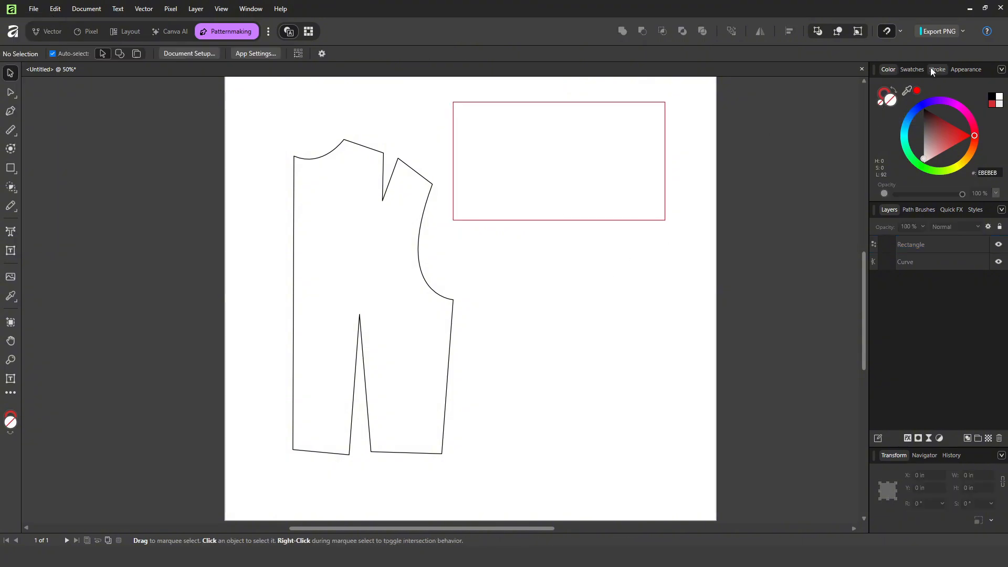
Increase the red rectangle's stroke width to about 5.9 pt
click(931, 69)
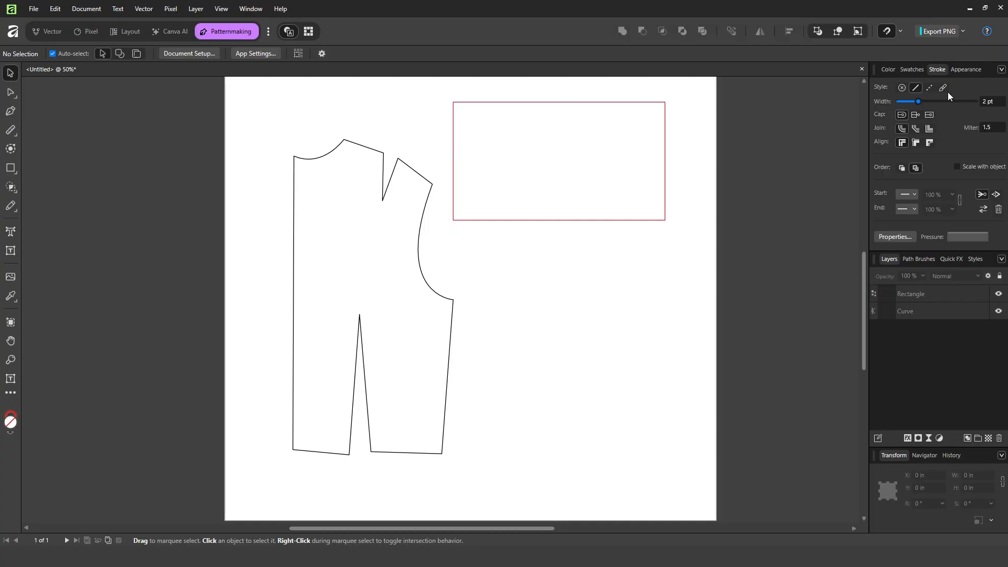
drag(918, 101, 927, 103)
click(477, 103)
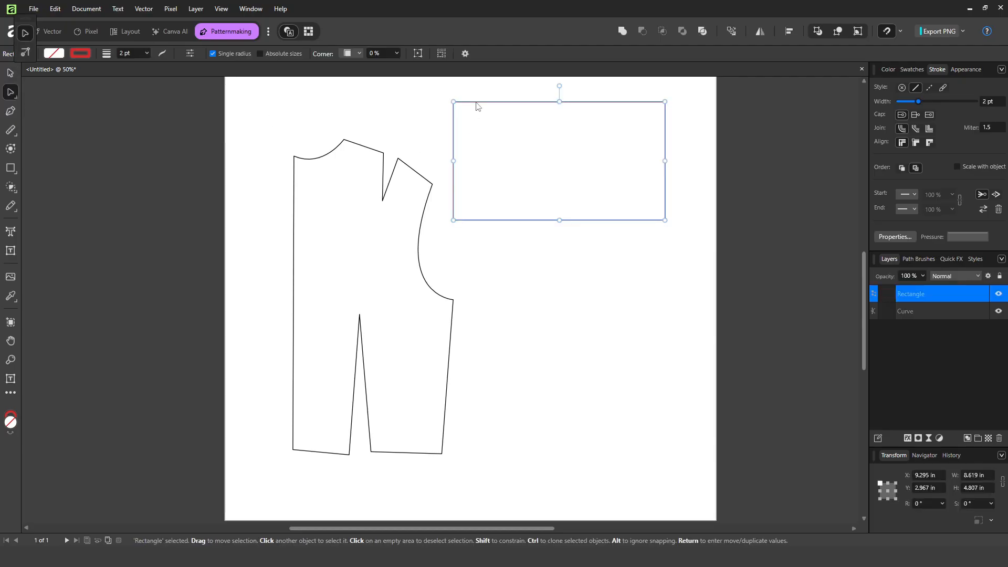
drag(917, 106, 925, 104)
Make the rectangle's stroke dashed with a dash of 10 and a gap of 10, and deselect it
click(930, 88)
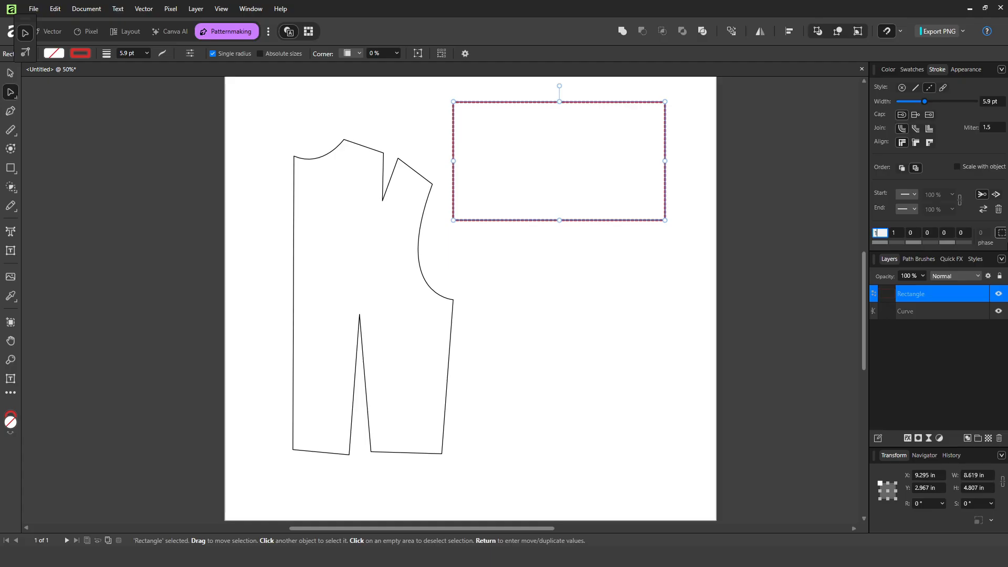
text(10)
key(Tab)
text(10)
click(759, 217)
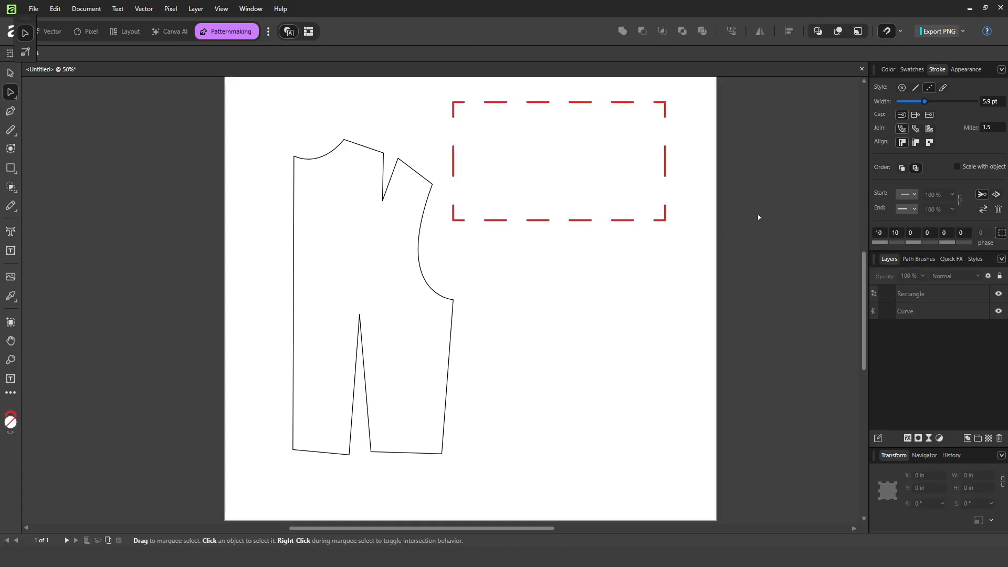
With nothing selected, set the default stroke color to black and the stroke width to 2 pt
click(890, 71)
click(885, 95)
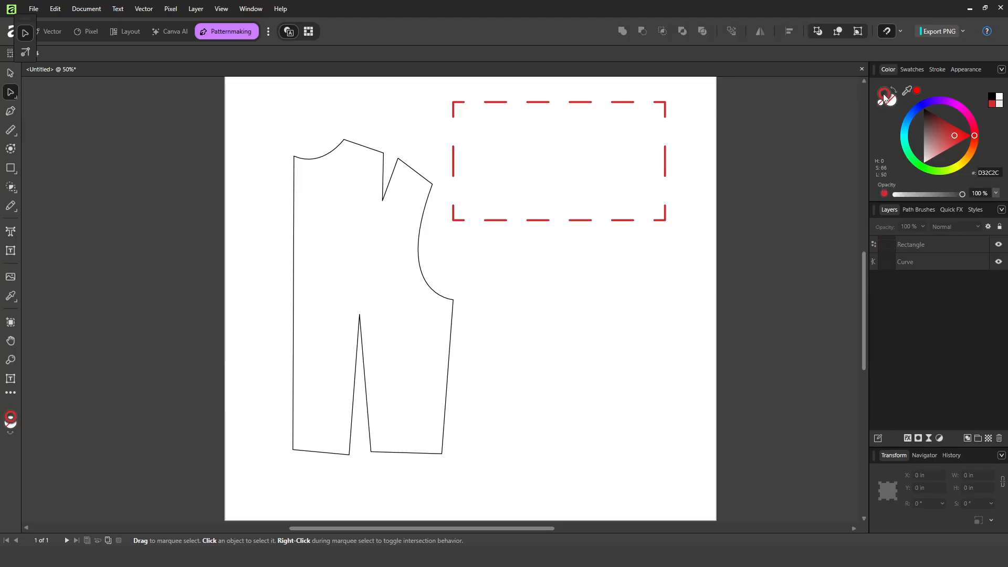
click(992, 99)
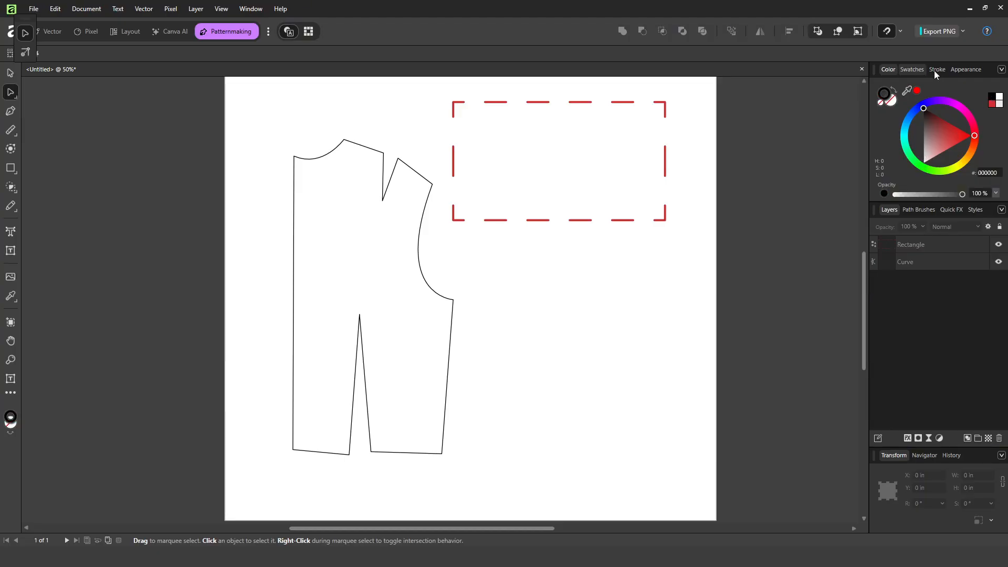
click(936, 70)
click(987, 102)
text(2)
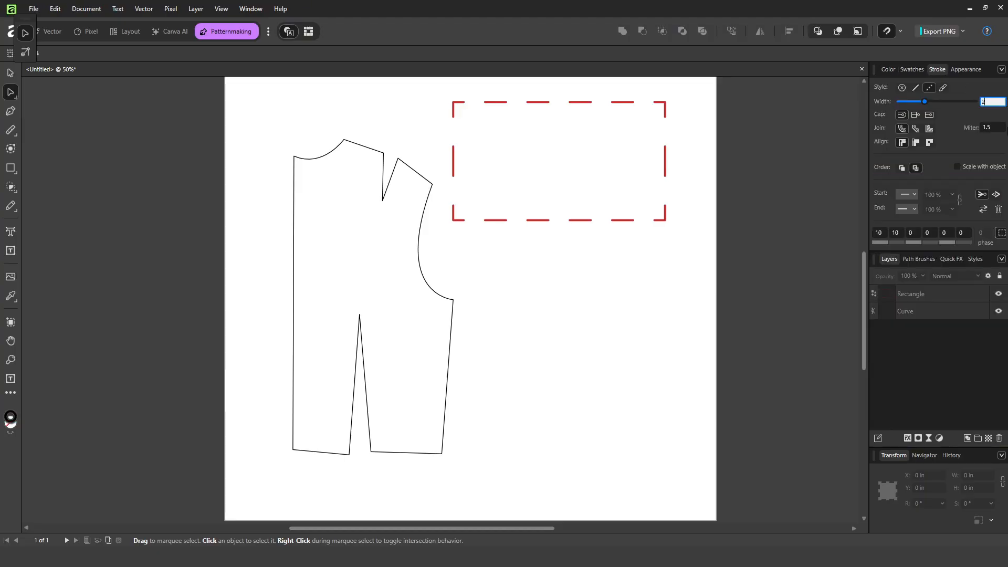
key(Return)
Delete the dashed red rectangle and clear the selection
click(534, 221)
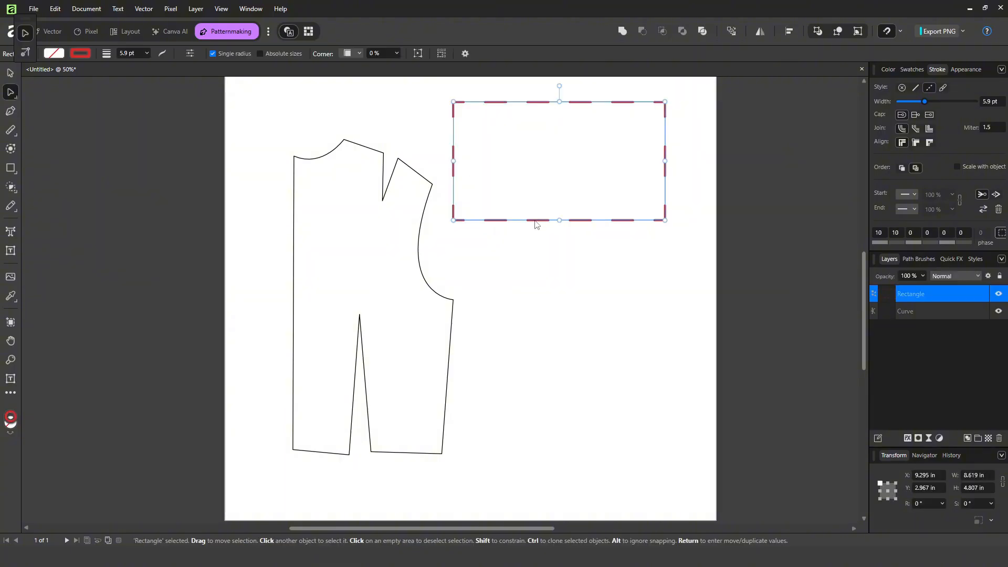
key(Delete)
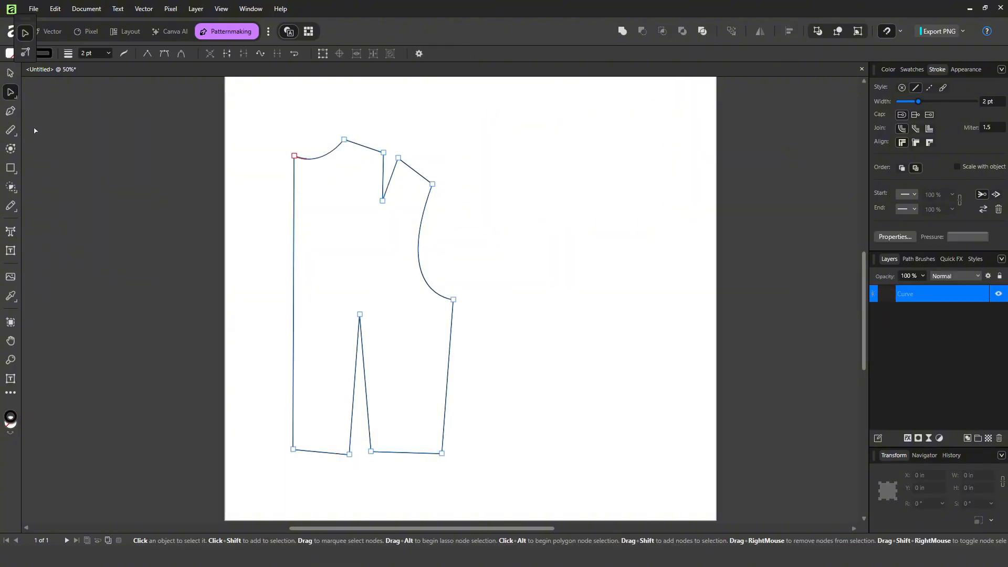
click(11, 111)
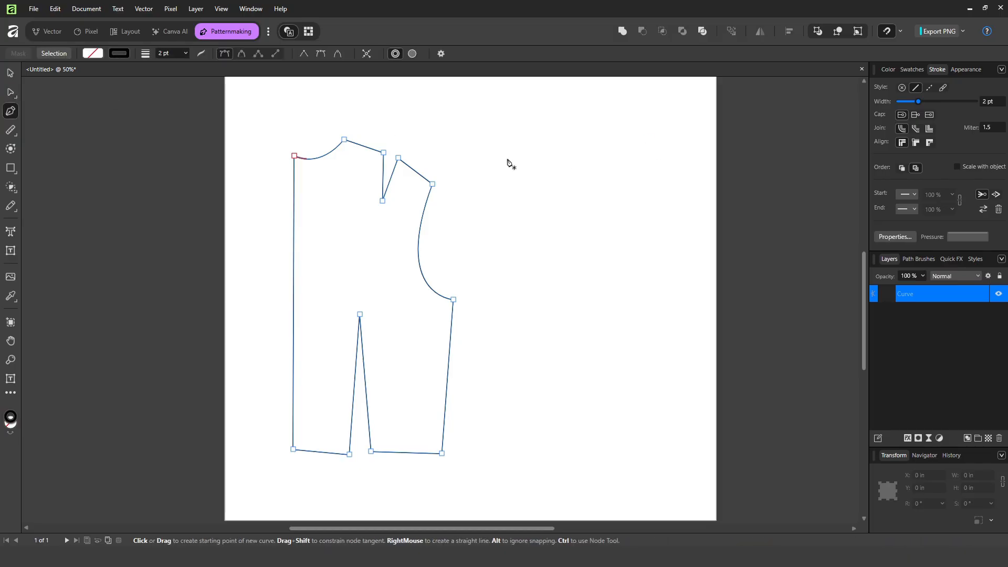
click(12, 75)
click(309, 114)
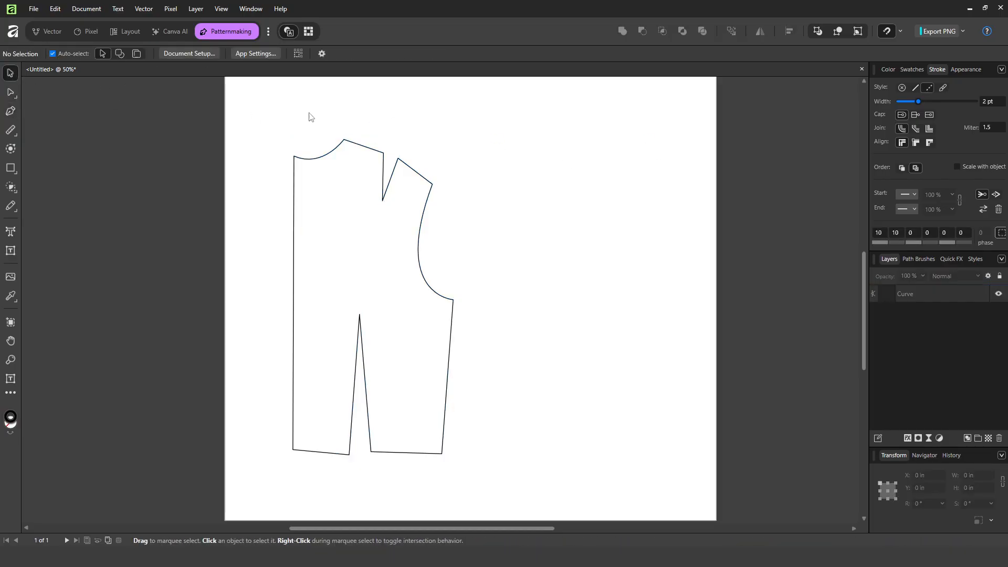
Draw an open path of straight and curved segments beside the bodice with the Pen Tool, about 6.06 in wide and 10.49 in high
click(11, 111)
click(461, 114)
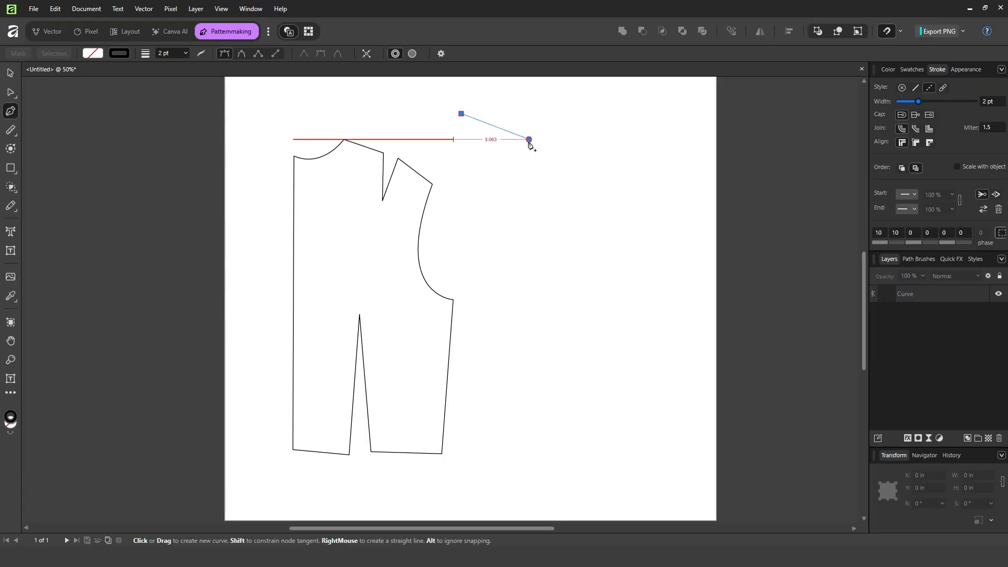
click(528, 140)
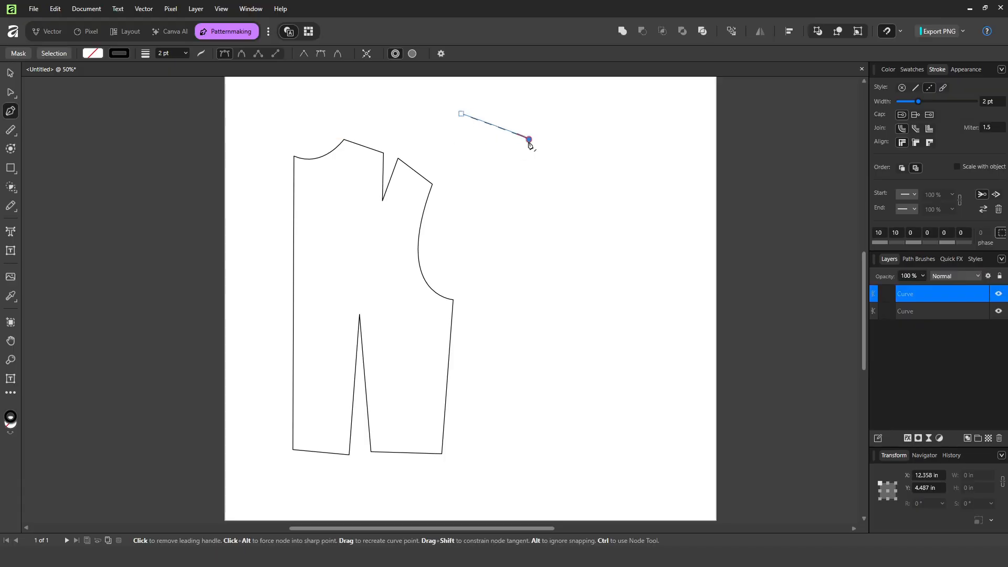
click(493, 182)
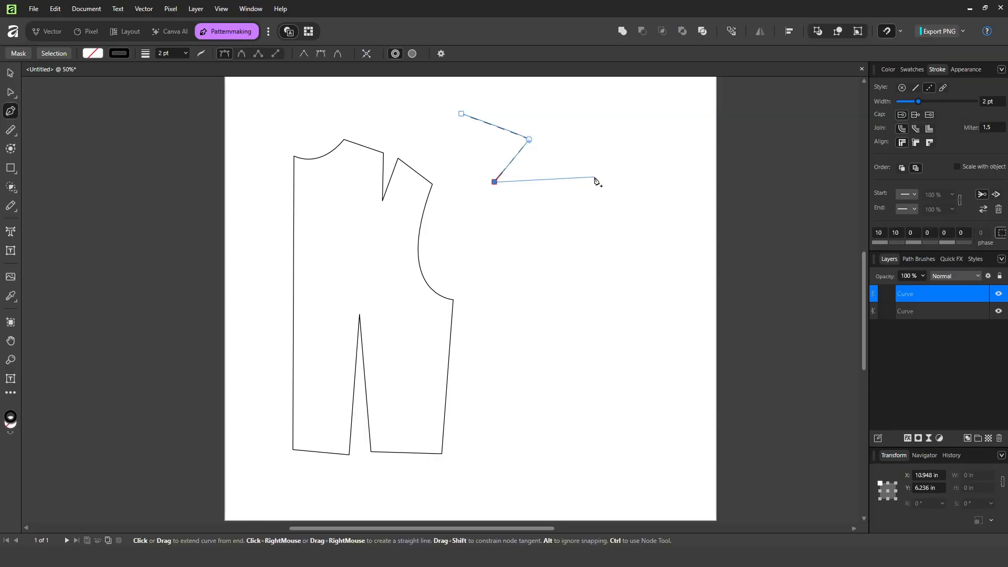
drag(609, 179, 624, 256)
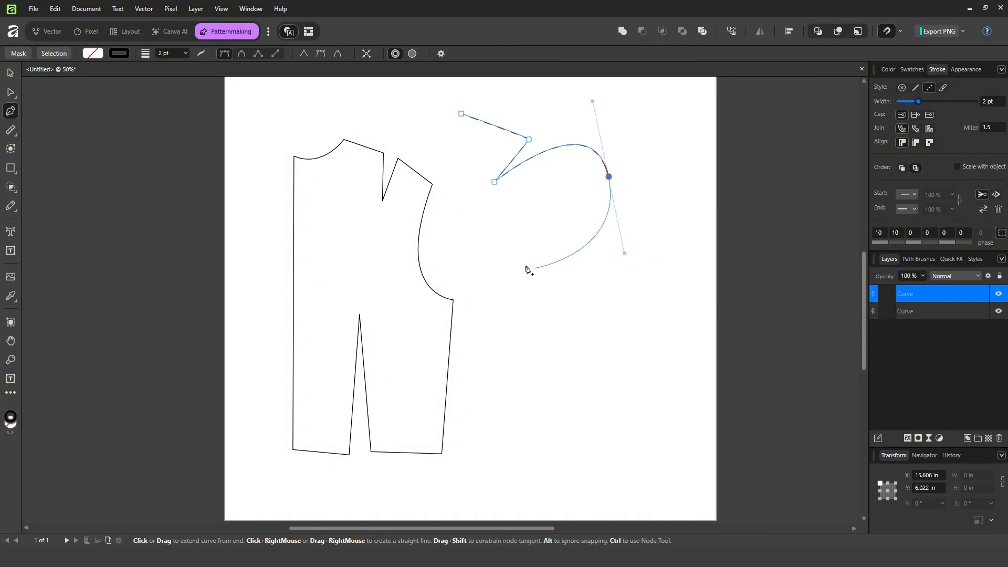
drag(485, 239, 557, 301)
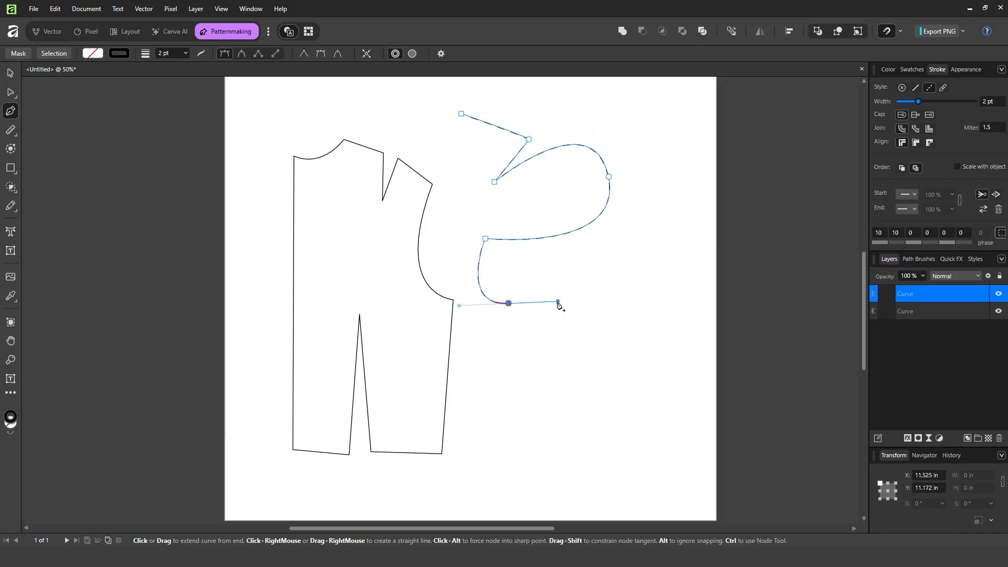
click(509, 303)
click(510, 370)
key(Escape)
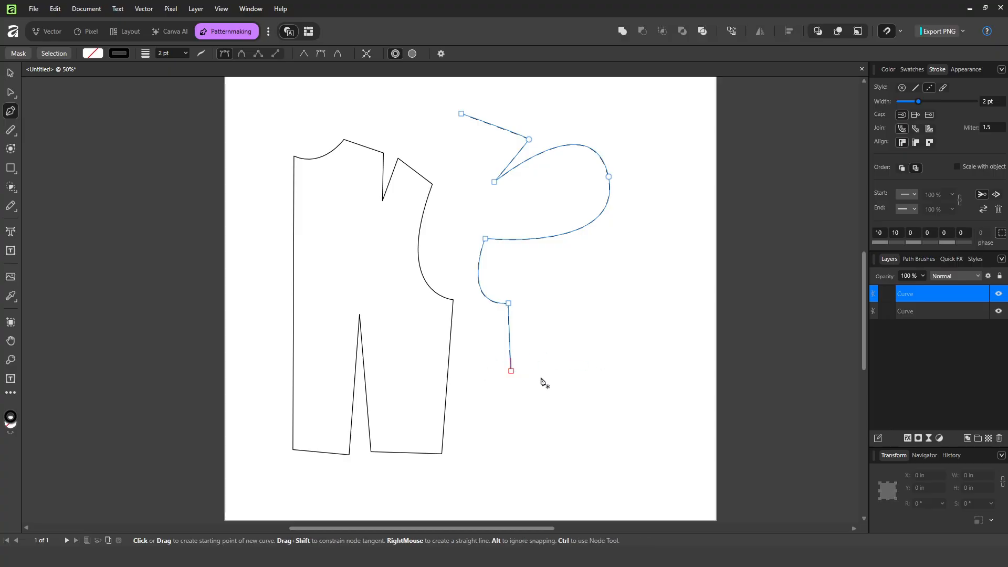
Change the new path's stroke style from dashed to solid and deselect it
click(916, 88)
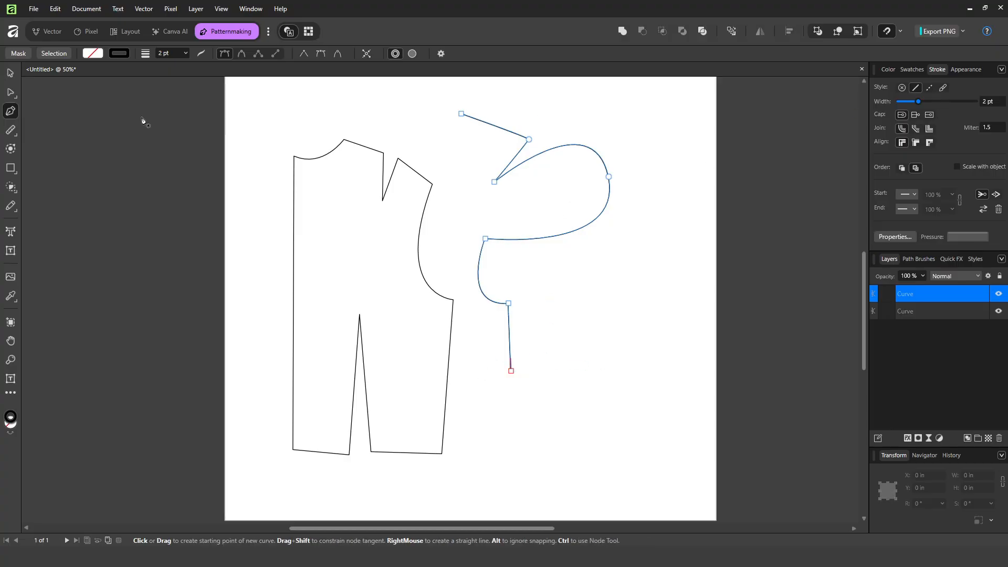
click(10, 73)
click(703, 309)
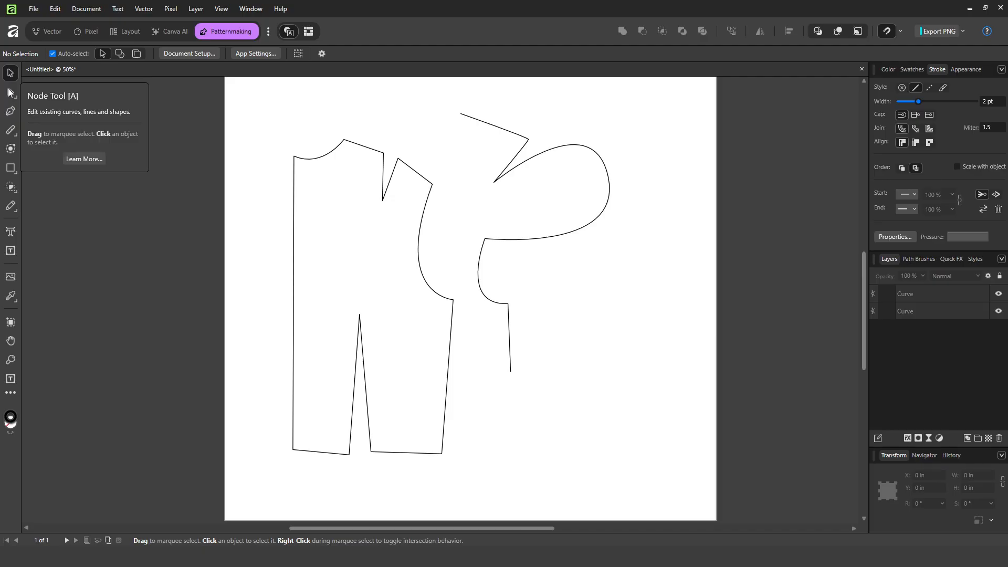
View the Vector studio's toolset and return to the Patternmaking studio
key(a)
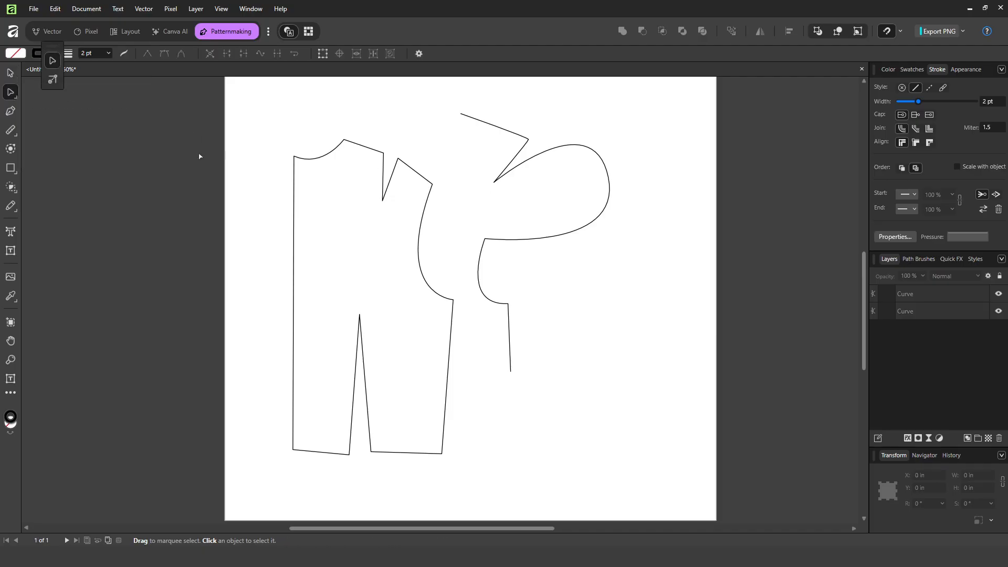
click(52, 34)
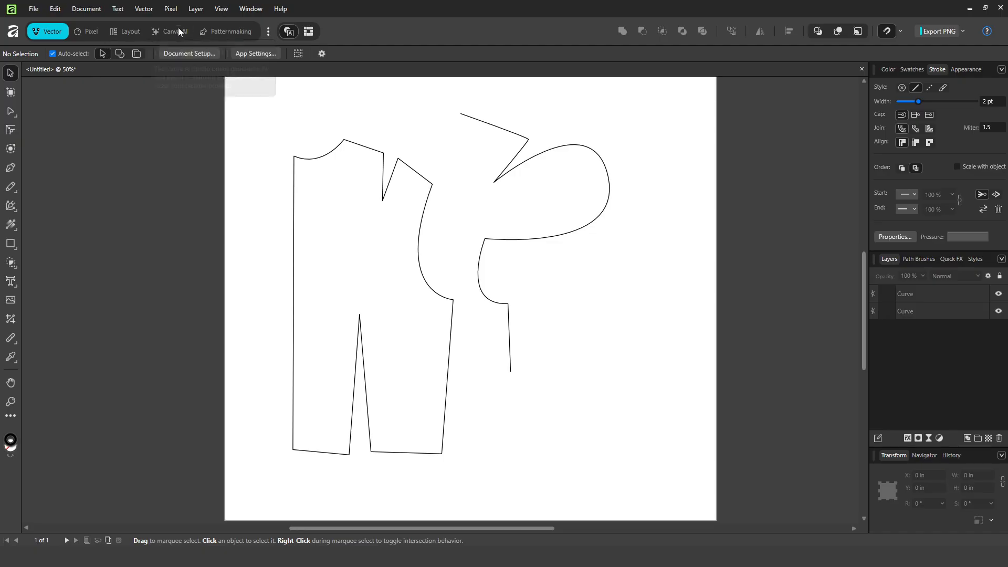
click(220, 33)
Reshape the open path with the Node Tool: shift its inner corner node outward, add a node that bows the upper curve downward, and deselect
click(540, 174)
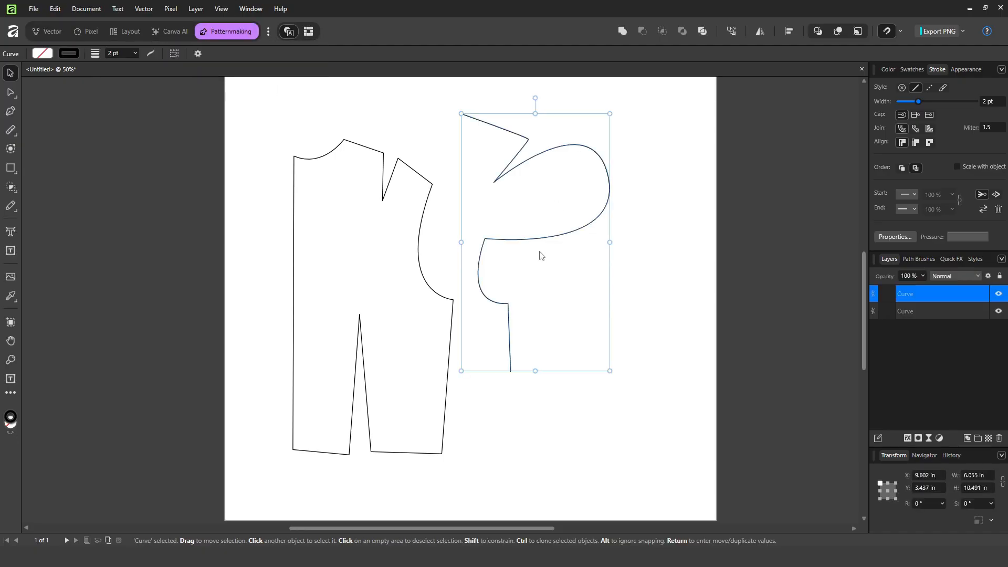
click(11, 93)
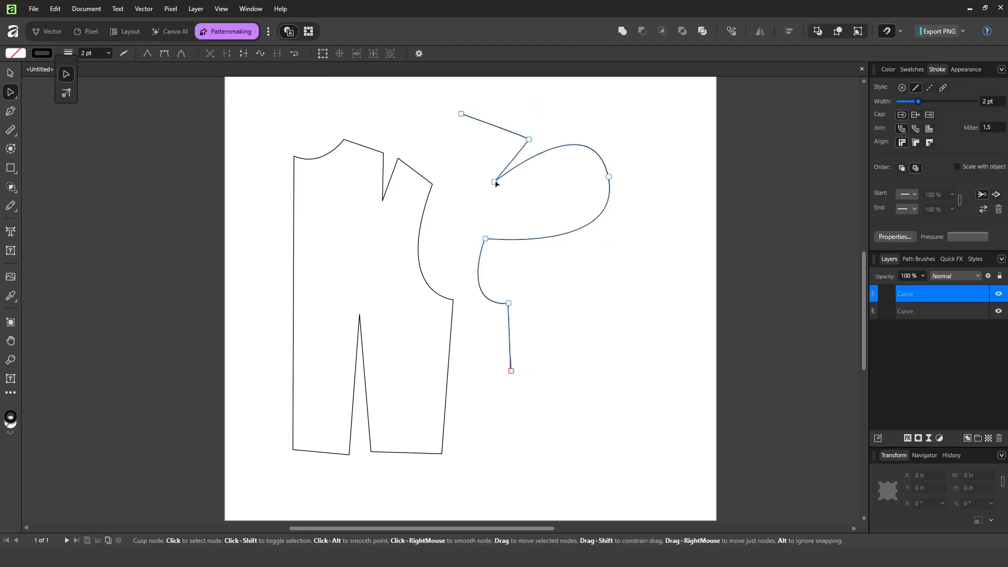
drag(493, 182, 476, 171)
drag(594, 102, 538, 197)
click(558, 160)
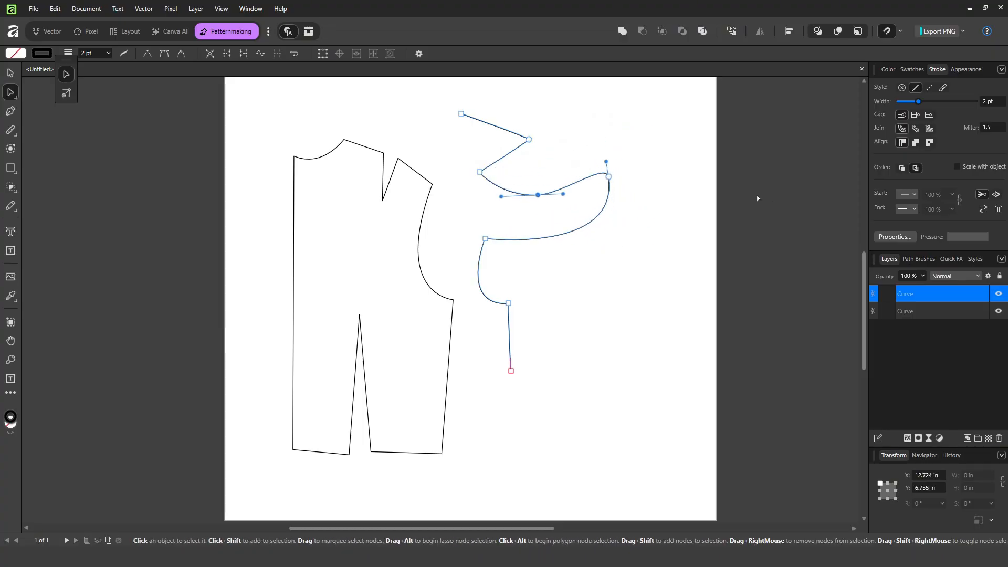
click(774, 188)
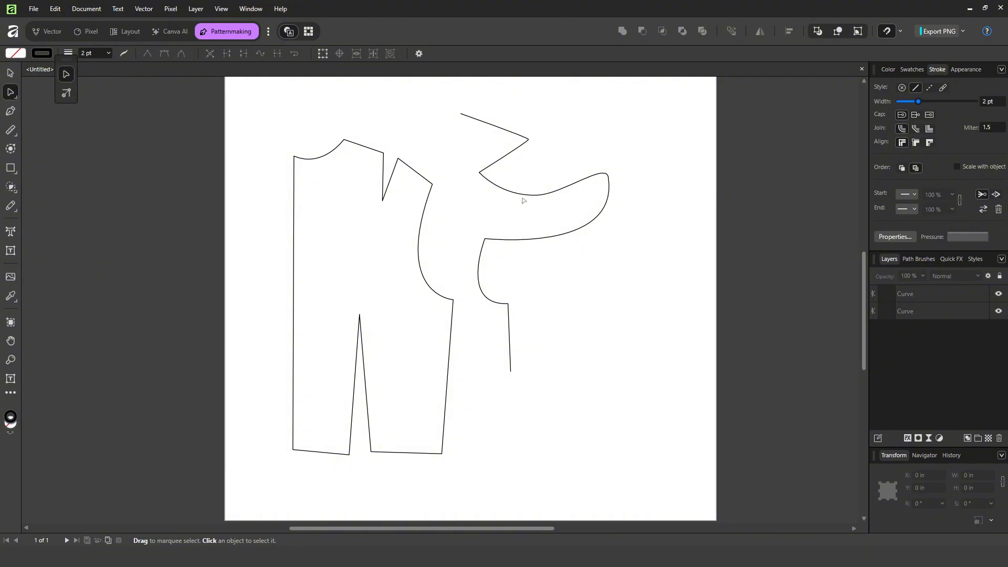
Draw a straight vertical line with the Pen Tool beside the open path and set its length to 6 in
click(10, 113)
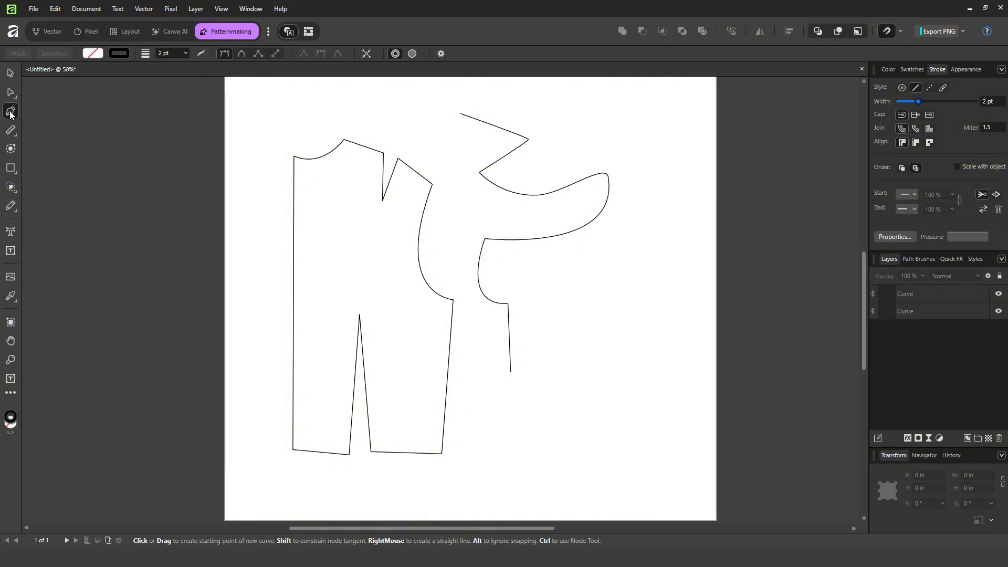
click(625, 264)
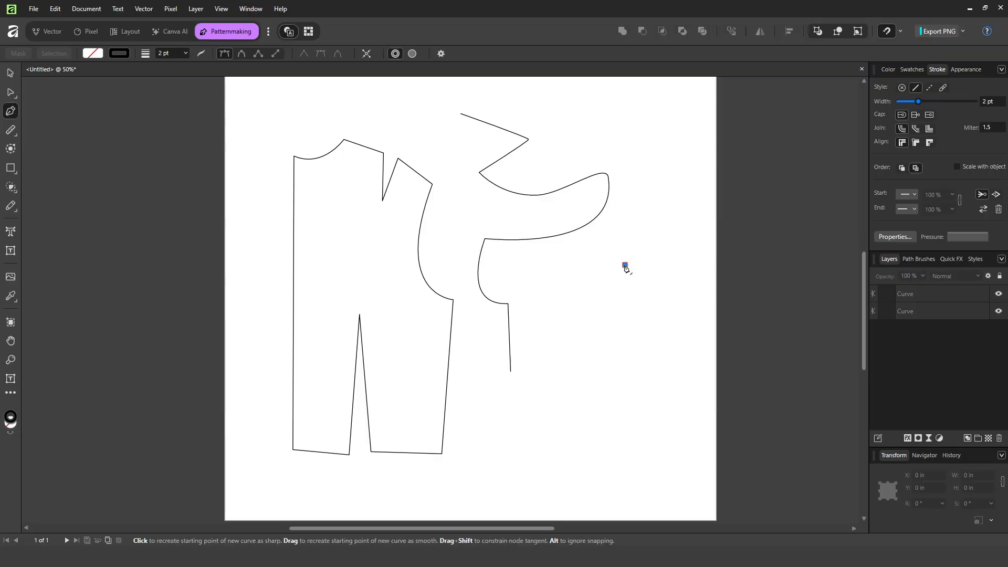
click(609, 409)
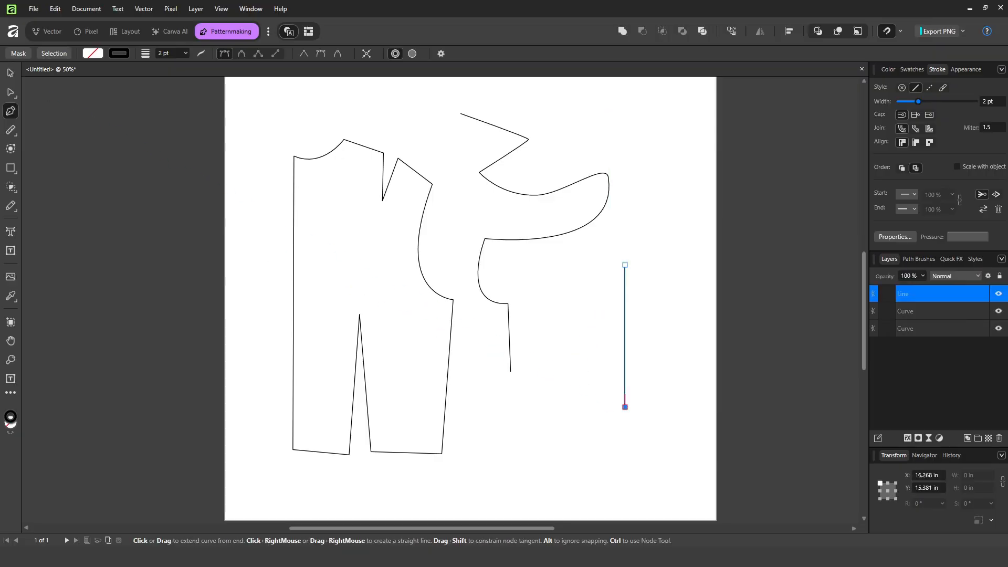
click(12, 72)
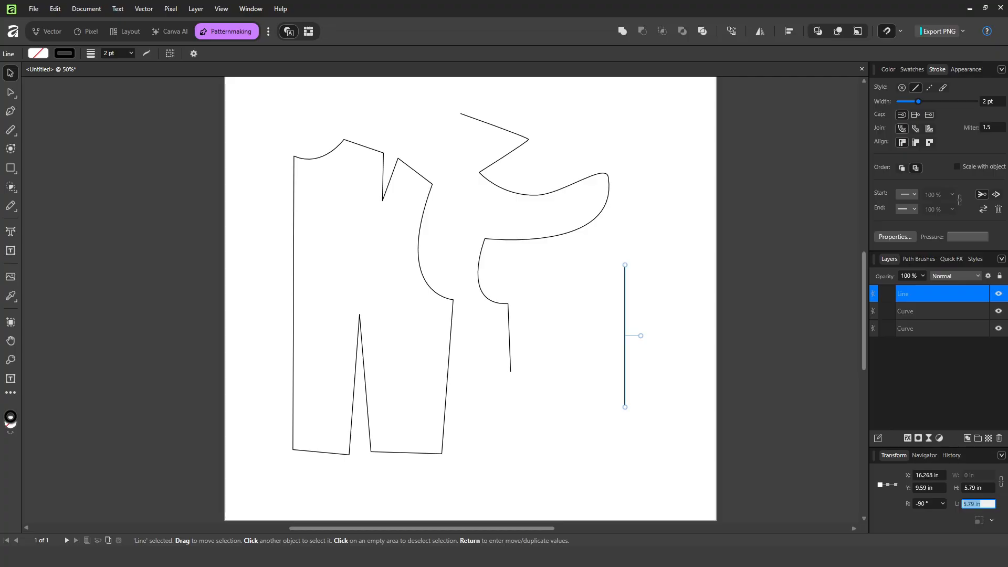
text(6)
key(Return)
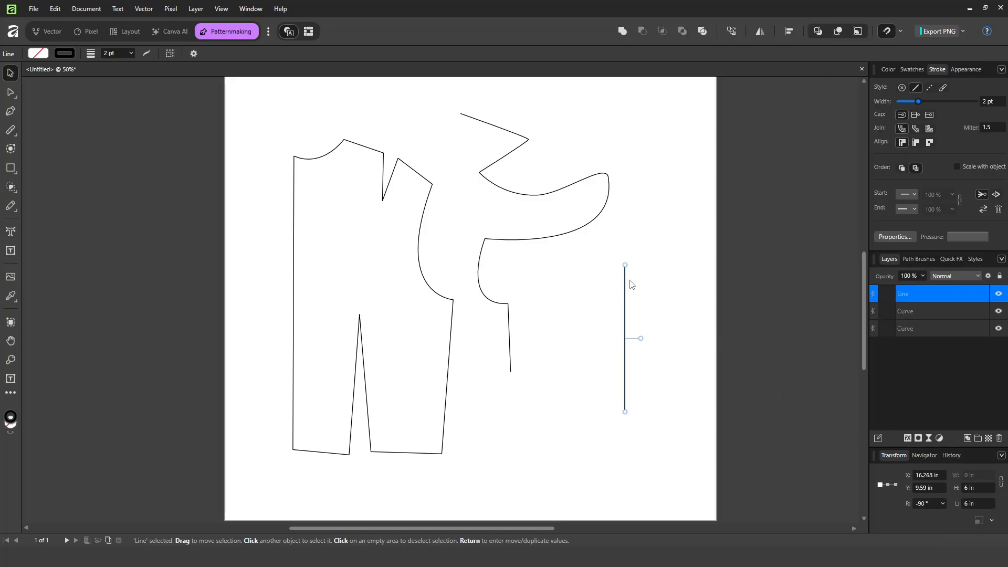
Rotate the line to about -26.9°, set its length to 4.5 in, and deselect it
drag(639, 341, 674, 286)
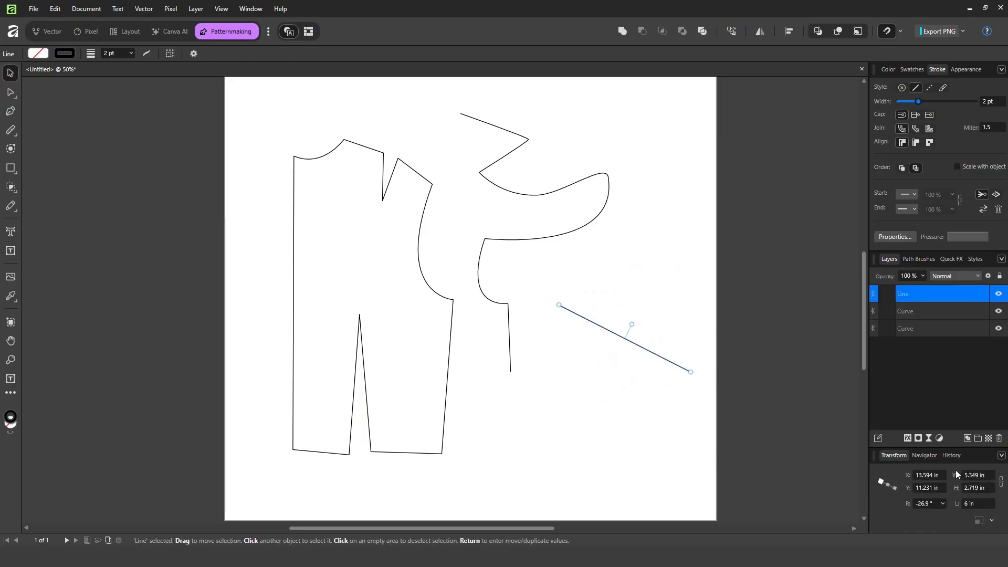
text(4.5)
key(Return)
click(802, 391)
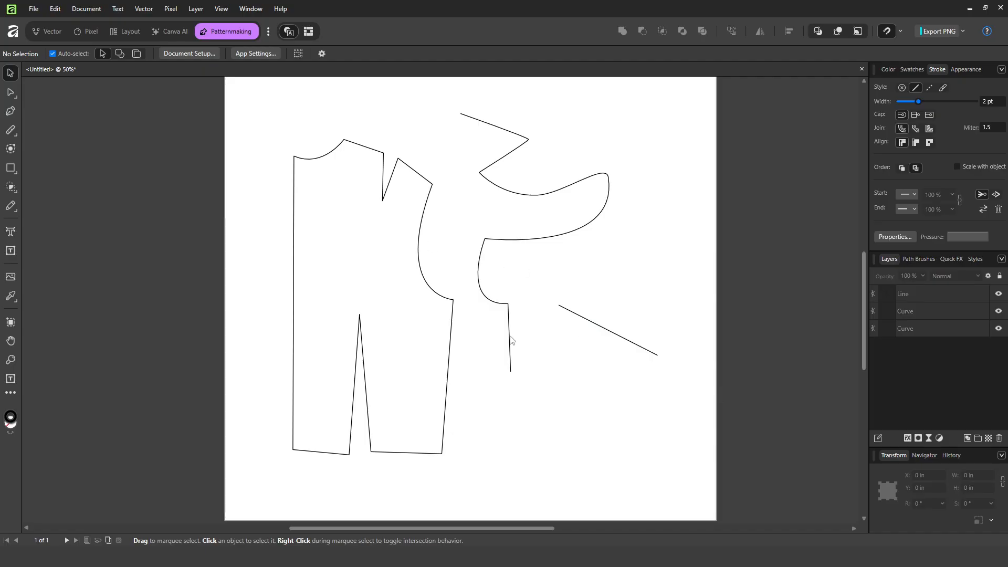
Select the slanted line and enable its transform origin
click(592, 325)
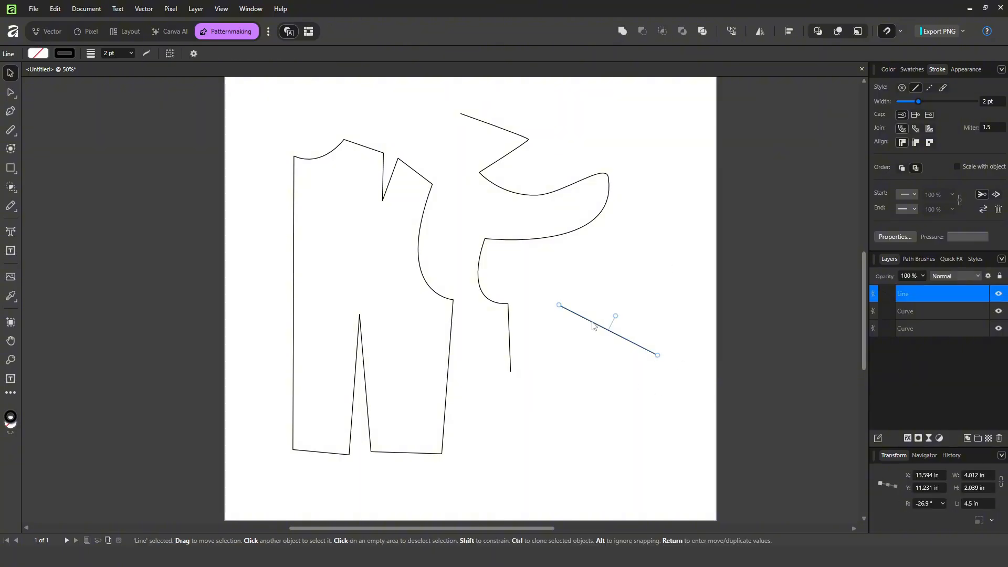
click(194, 54)
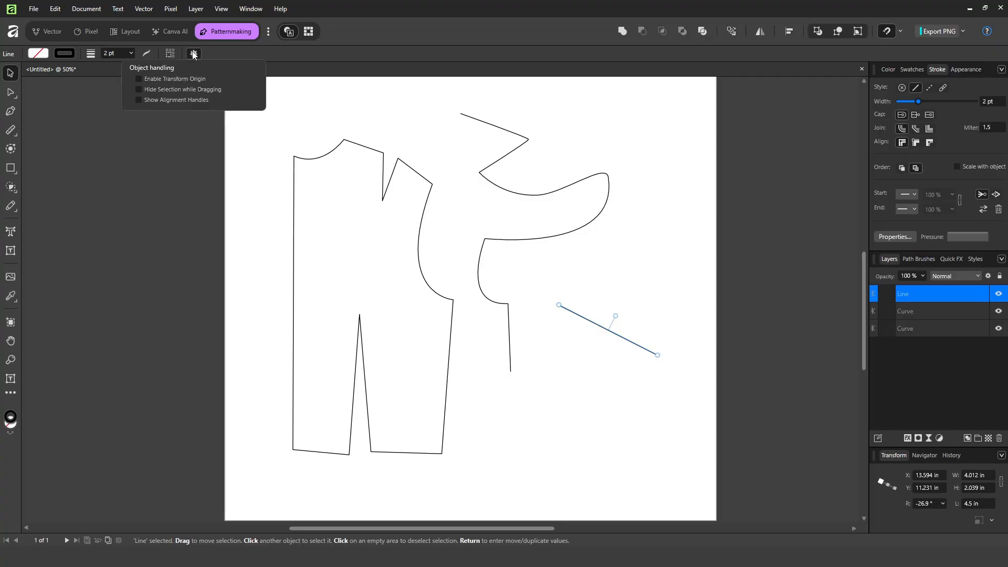
click(158, 80)
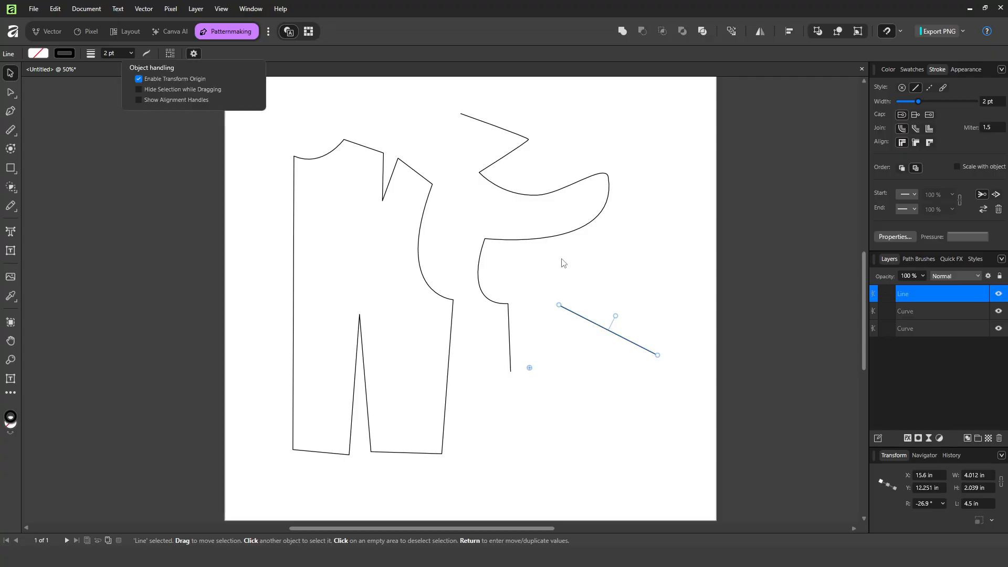
Reselect the slanted line and rotate it about its detached transform origin until it is nearly vertical
click(531, 371)
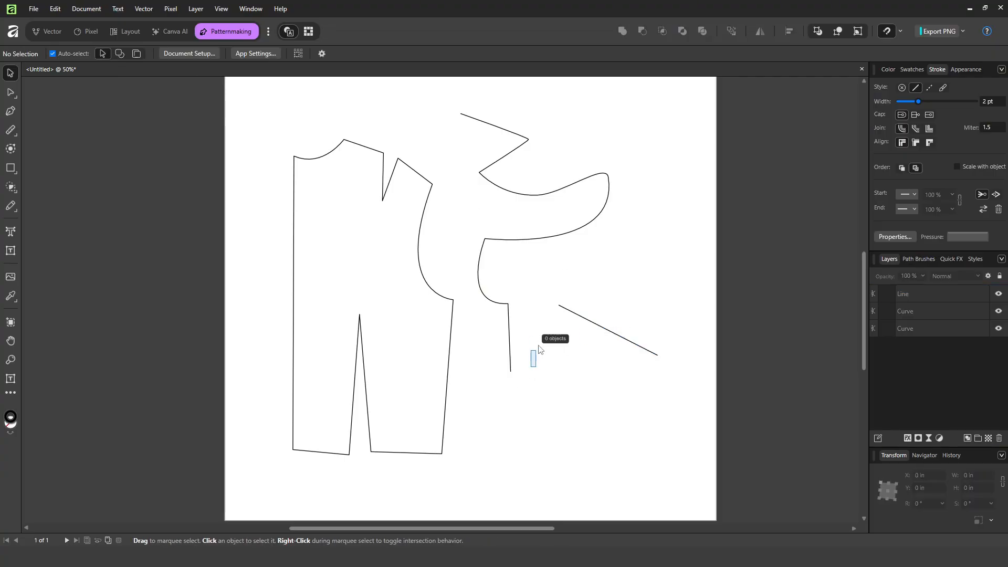
click(600, 326)
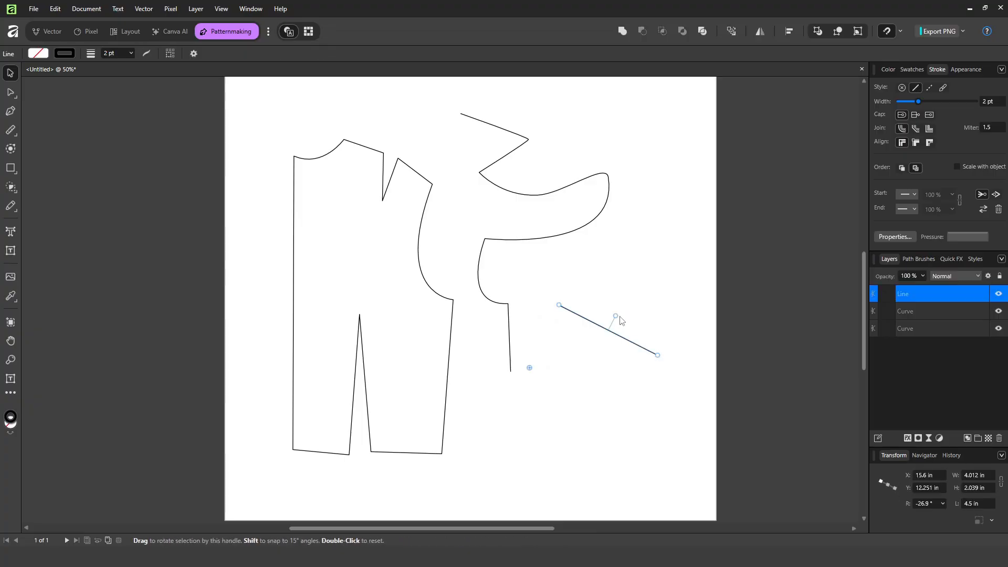
drag(615, 316, 655, 326)
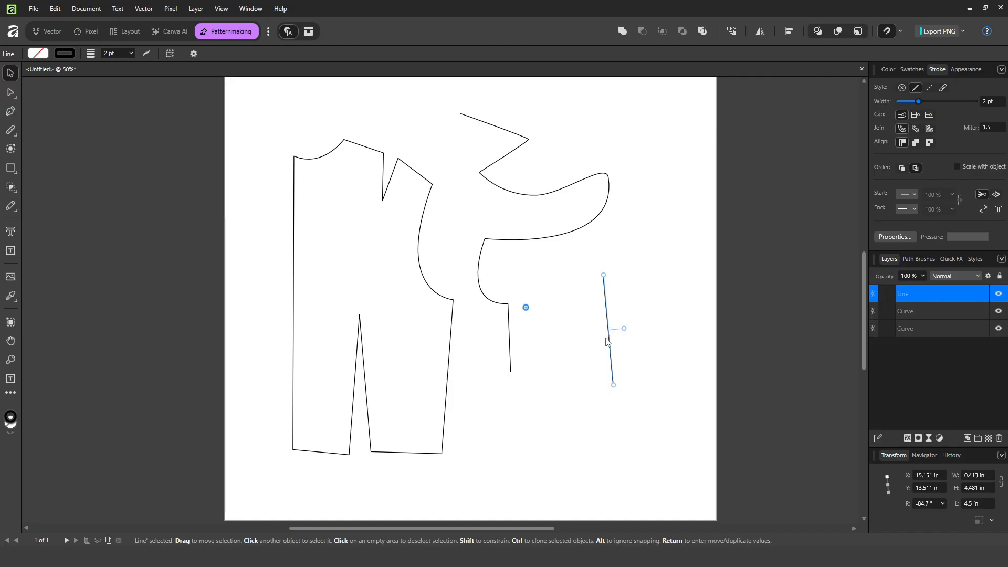
drag(624, 329, 608, 315)
Delete the free-standing line and draw a horizontal line about 4.66 in long below the open path with the Pen Tool
key(a)
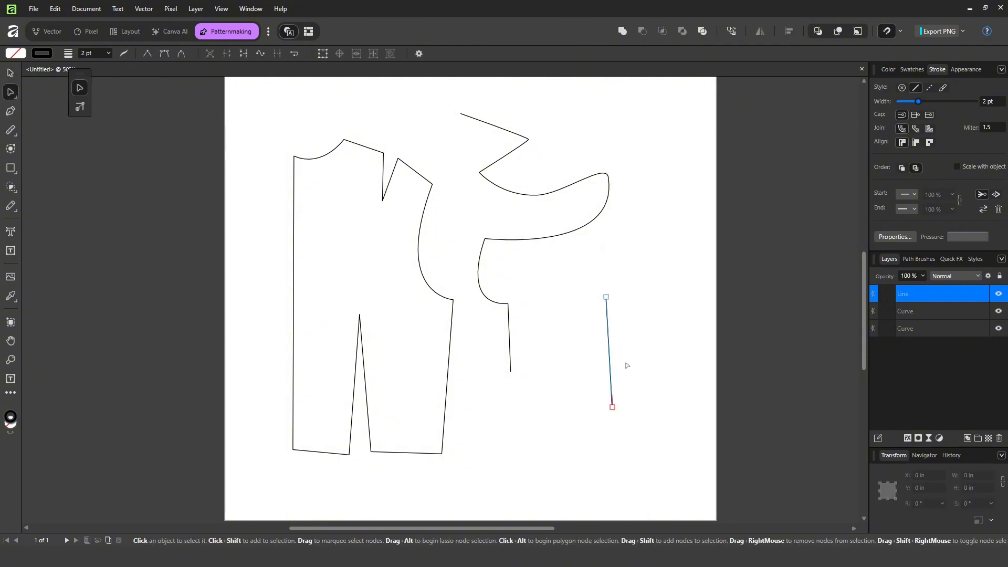
key(Delete)
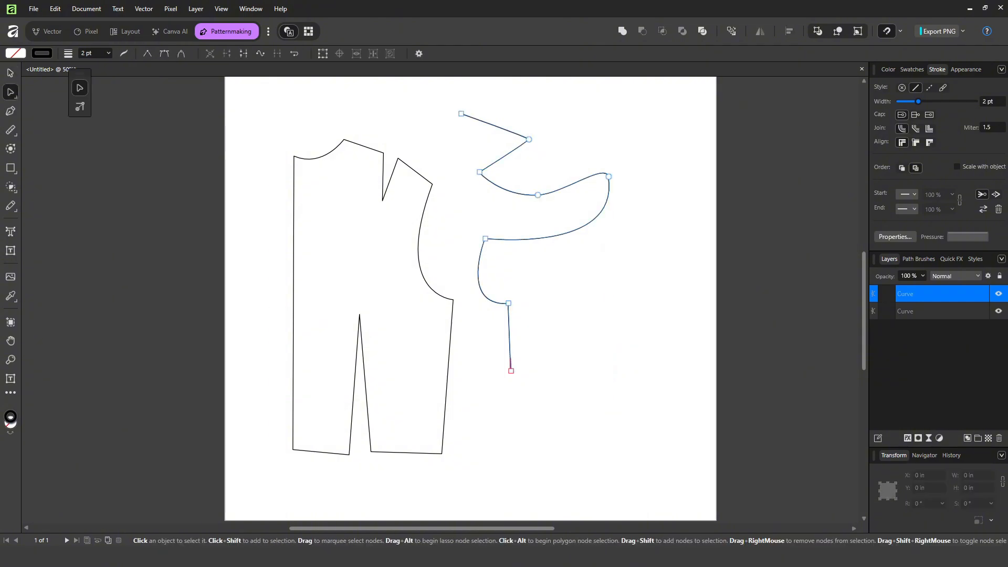
key(p)
click(514, 413)
click(628, 413)
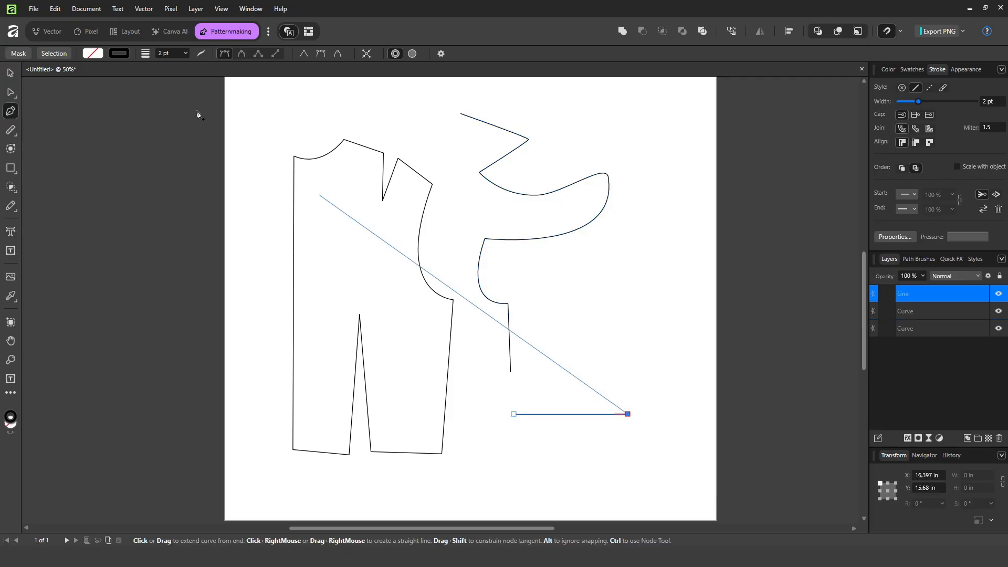
Move the horizontal line's transform origin from its midpoint onto its left endpoint and deselect the line
click(6, 73)
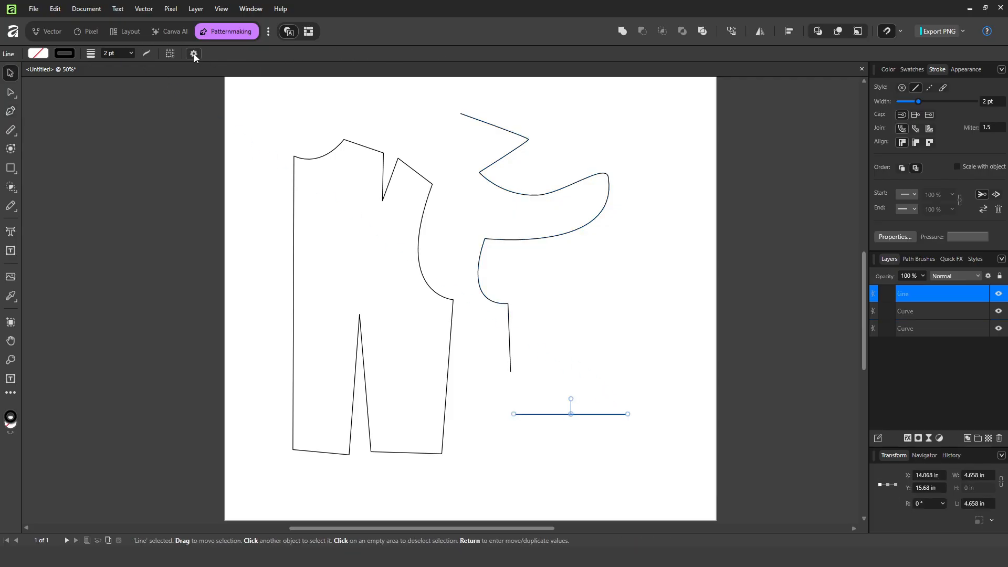
click(194, 54)
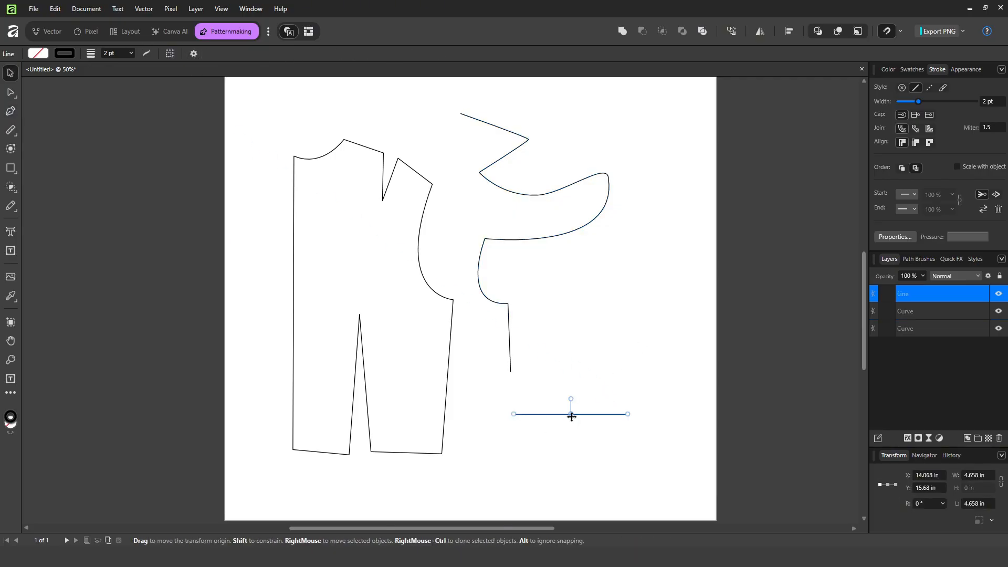
drag(572, 416, 513, 415)
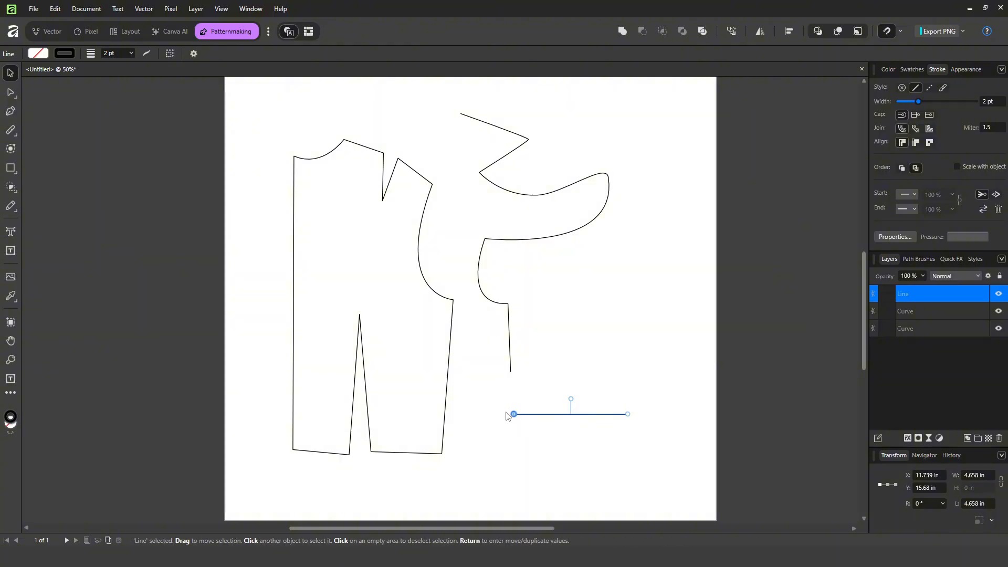
click(550, 456)
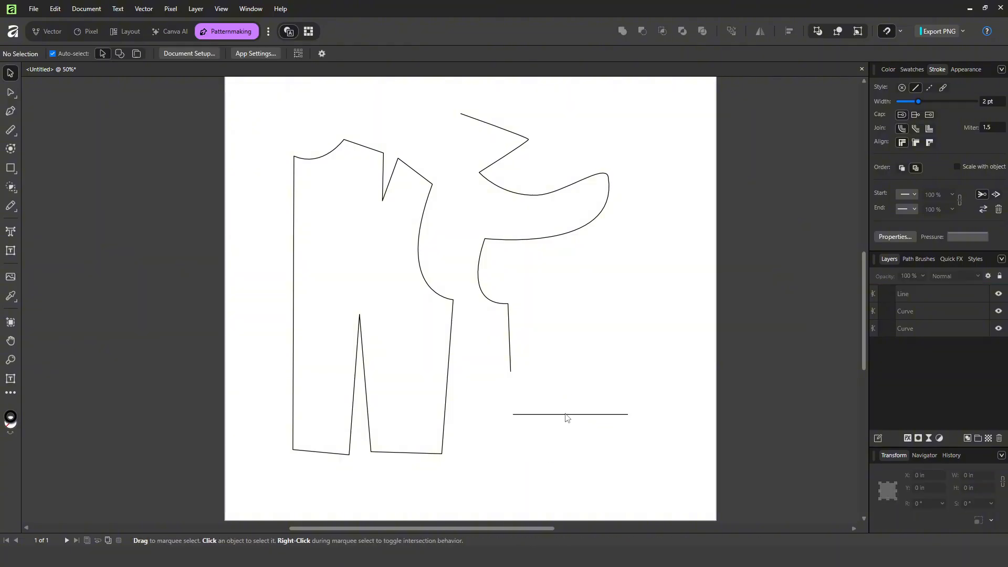
Rotate the horizontal line about its left endpoint to about -61.3° and place that endpoint on the open path's lower end
click(572, 415)
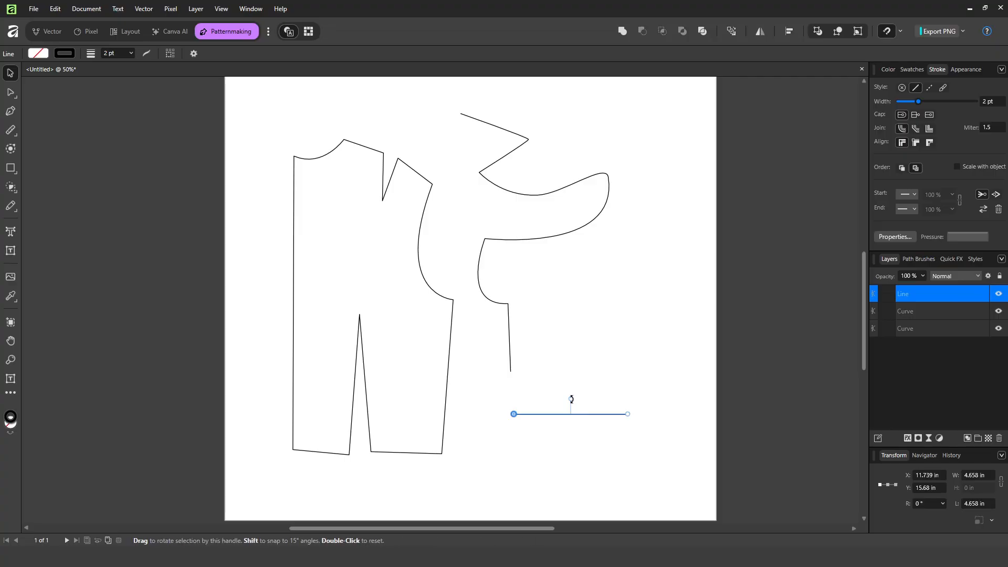
drag(577, 402, 565, 374)
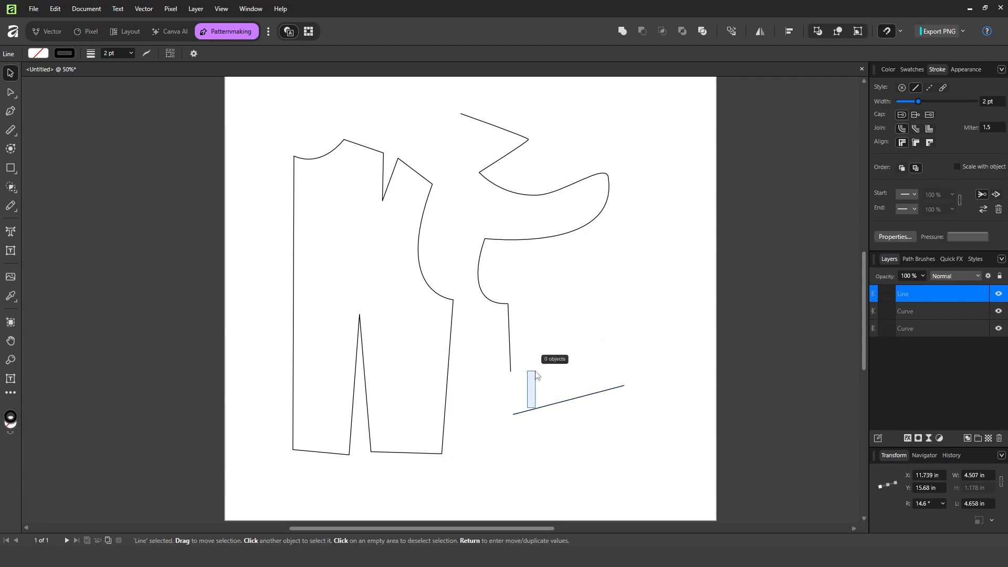
click(541, 416)
drag(544, 410, 563, 432)
click(748, 423)
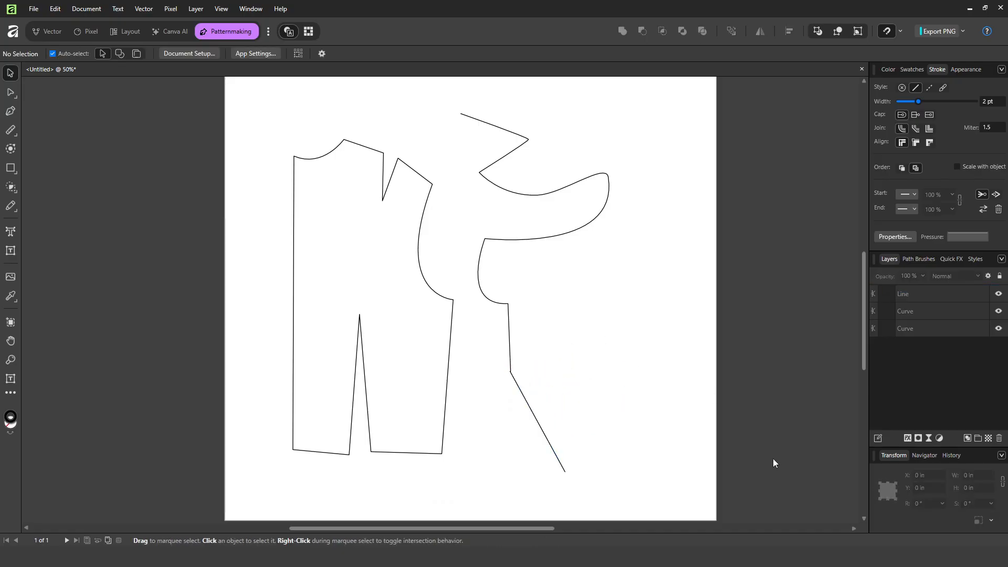
Move the slanted line to the page's upper right, duplicate it, and offset the copy about 1.5 in up and right
drag(553, 457, 661, 220)
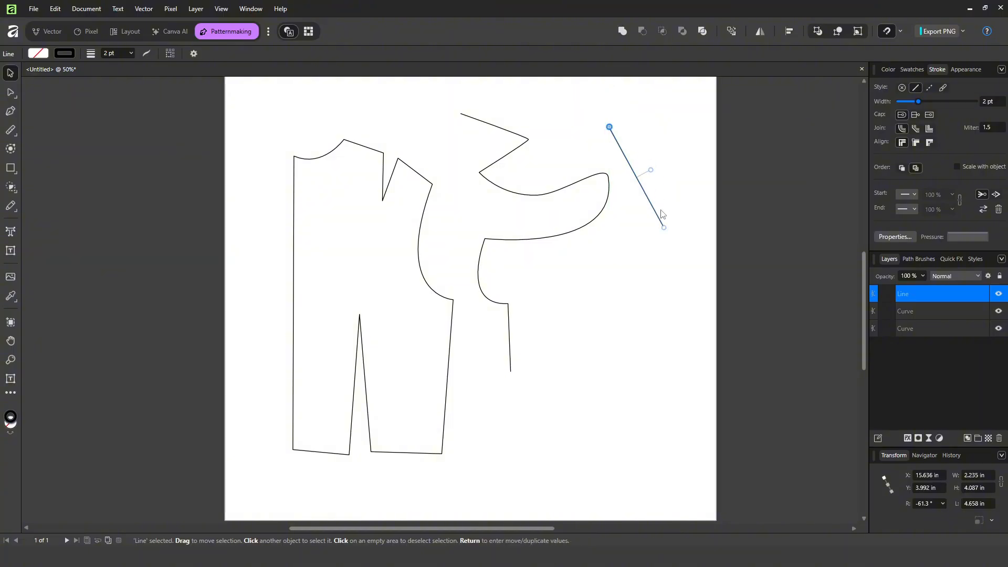
click(687, 130)
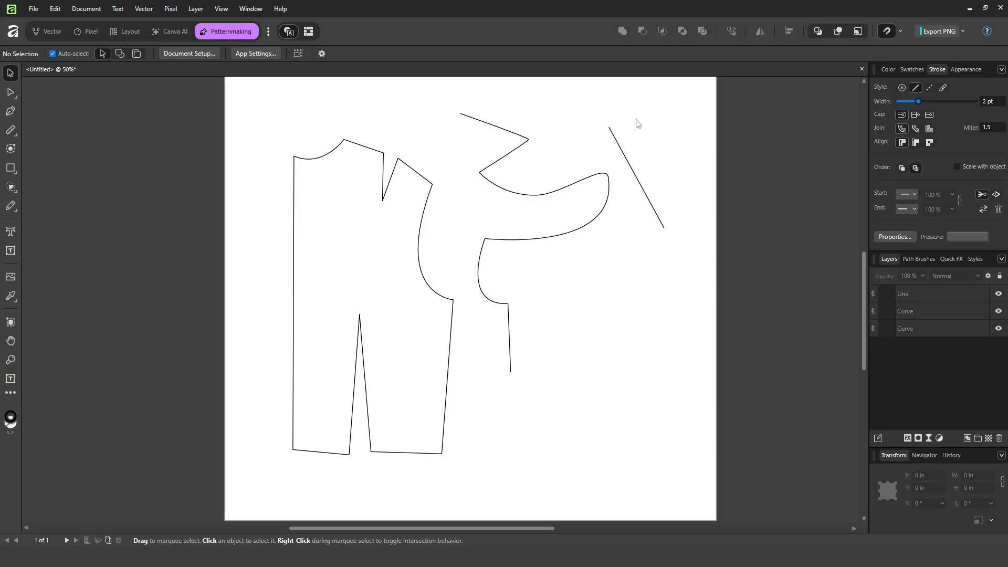
click(630, 165)
key(ctrl+j)
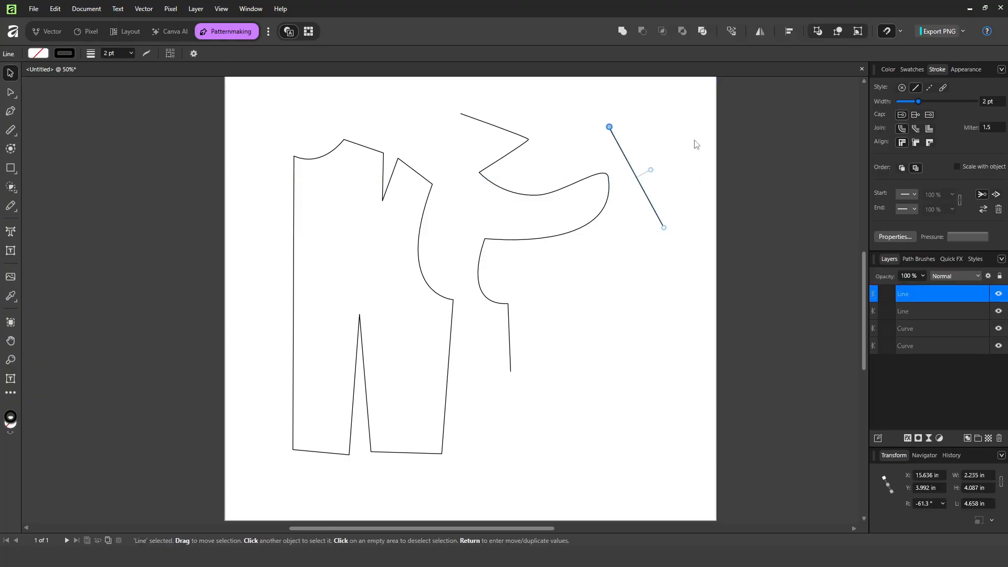
drag(654, 189, 691, 152)
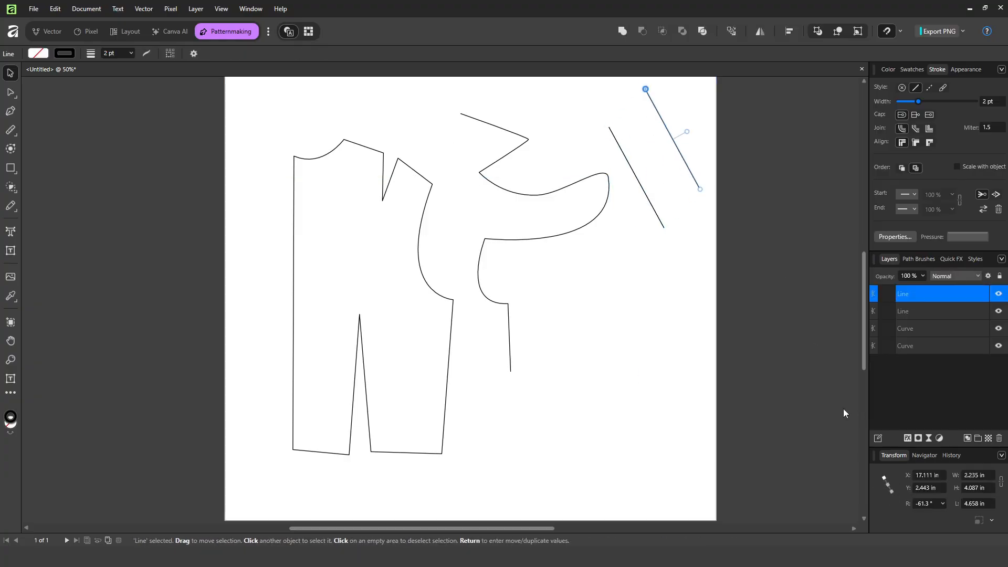
click(754, 376)
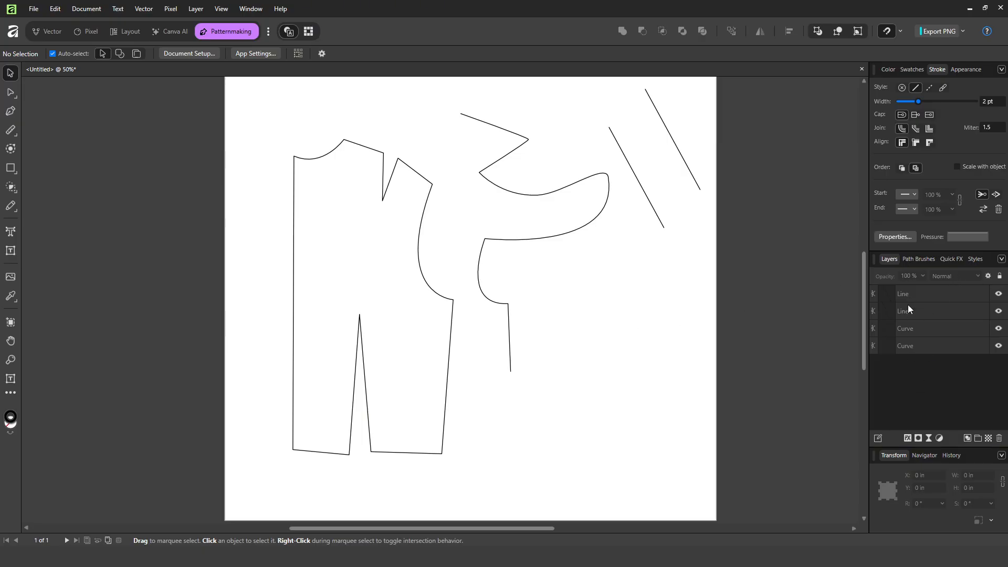
Rename the closed bodice outline's layer to Bodice Block, and toggle its visibility off and back on
click(897, 345)
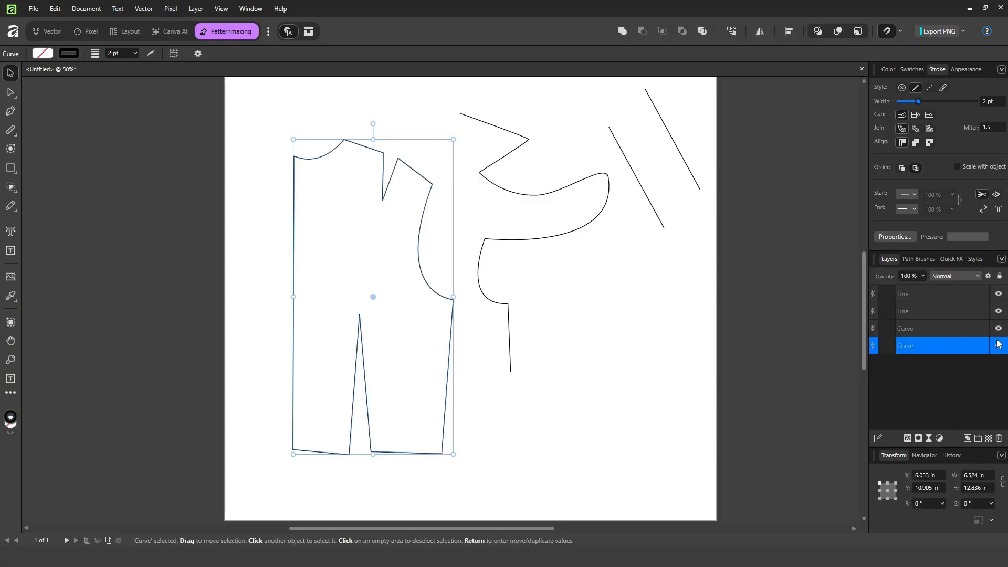
double_click(913, 346)
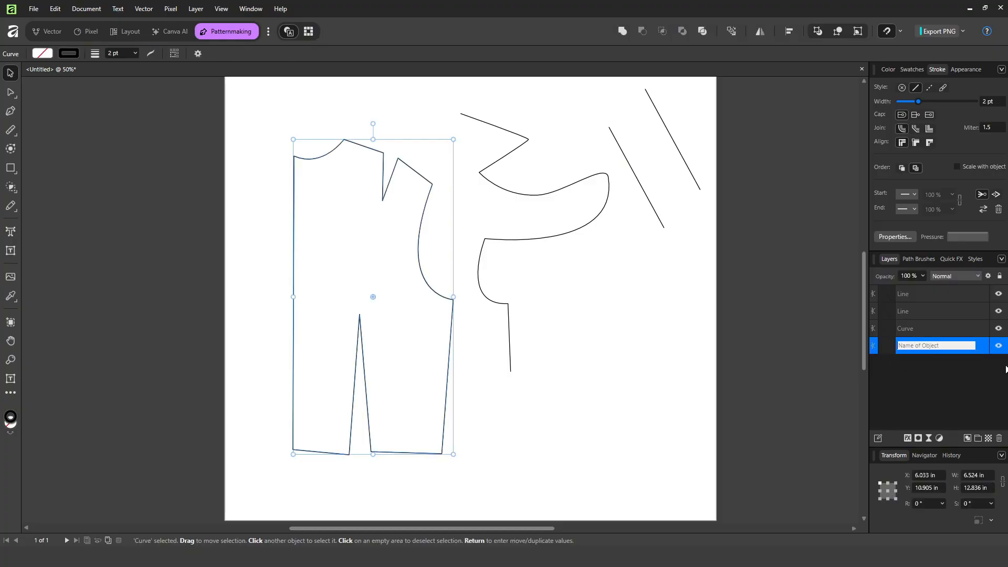
text(Bodice Block)
click(940, 377)
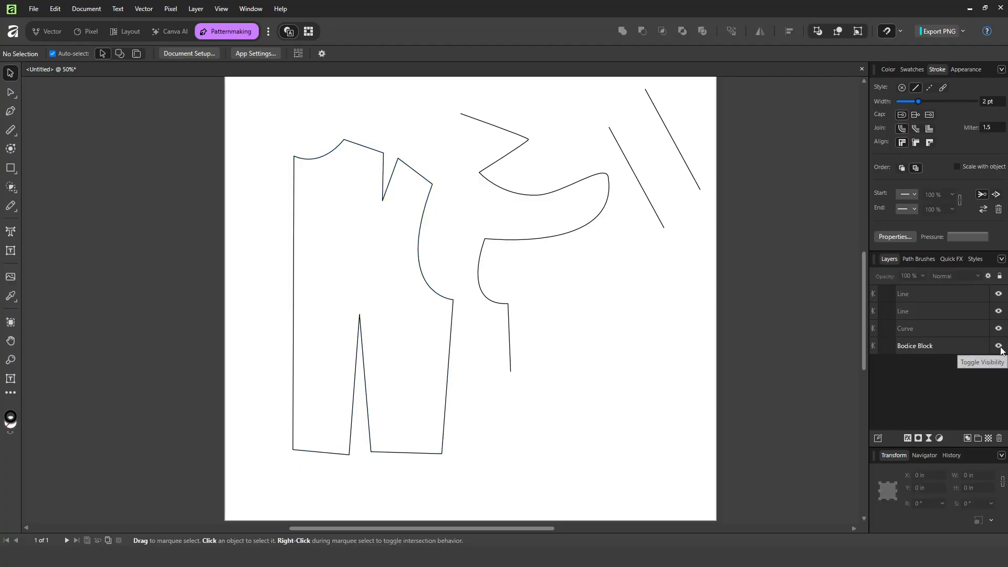
click(998, 345)
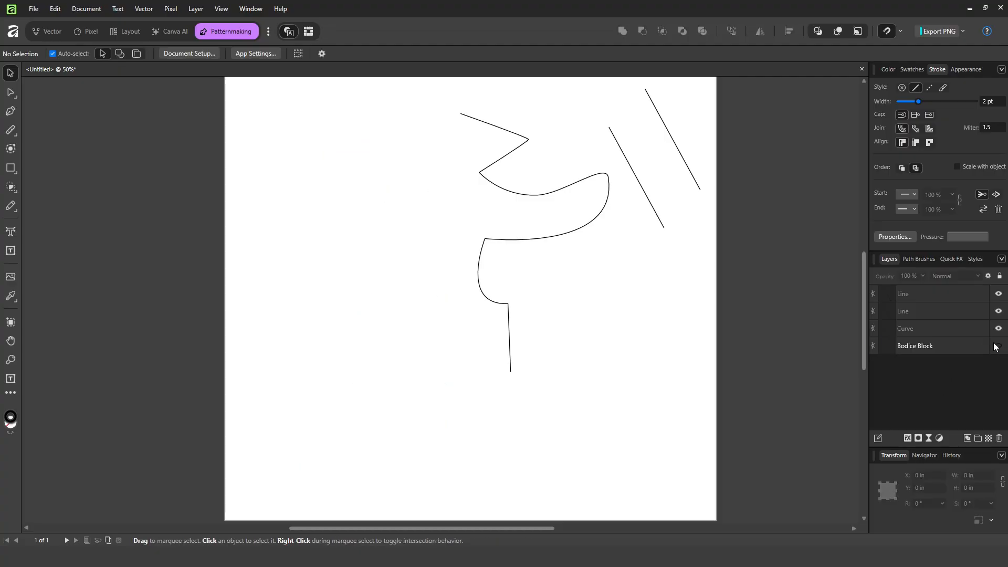
click(998, 345)
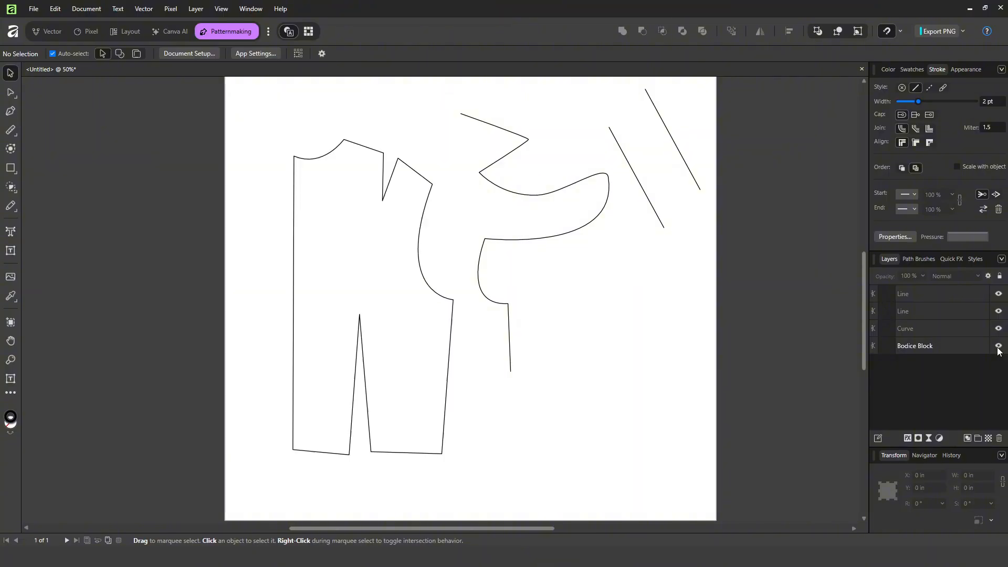
Group the open curve with Bodice Block, shift the group down and left, and toggle its visibility off and on
click(929, 328)
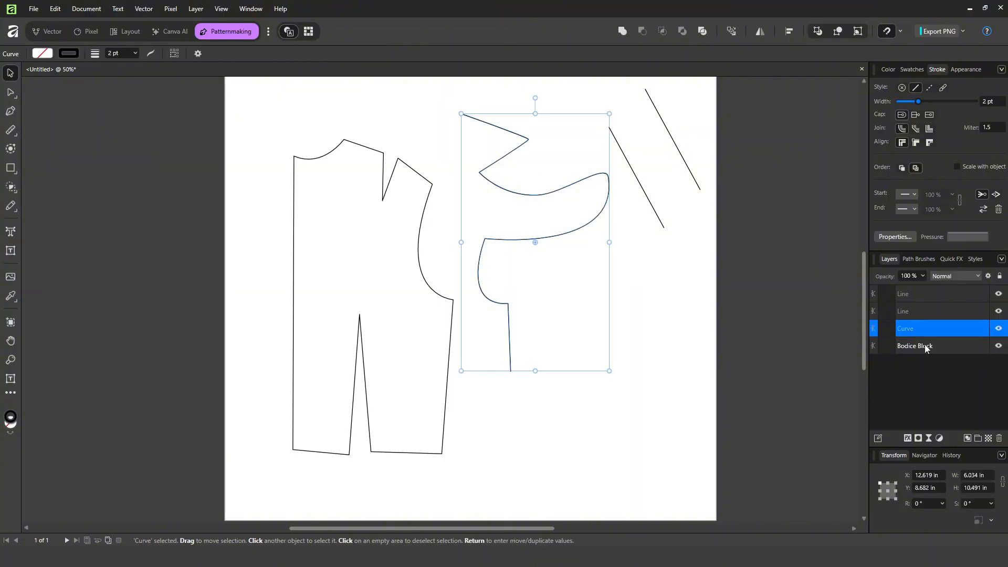
shift+click(929, 345)
click(976, 437)
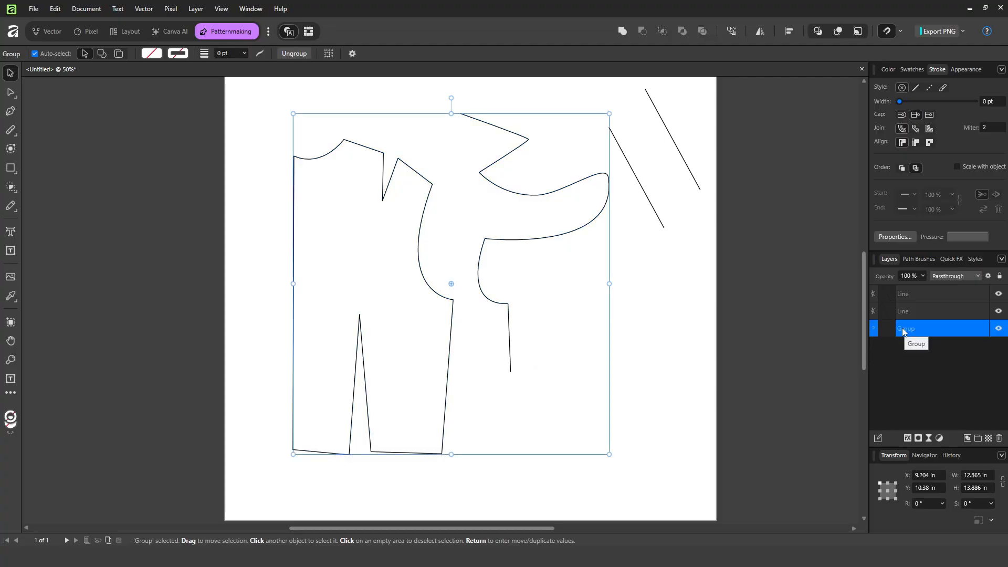
drag(541, 165, 513, 190)
click(998, 328)
click(998, 328)
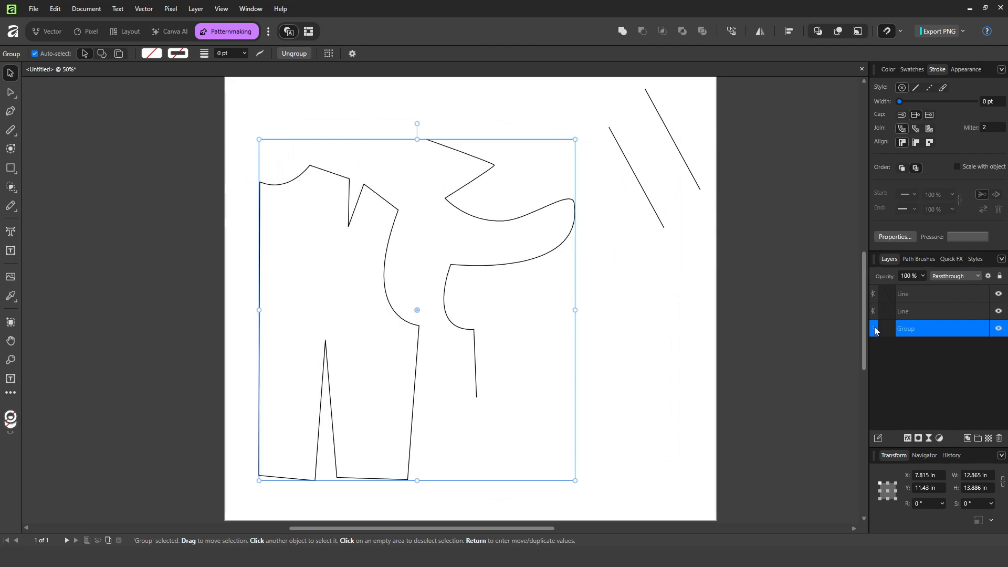
Move the open curve's layer out of the group to just above it, and rename the group Block
click(875, 328)
drag(910, 354, 914, 319)
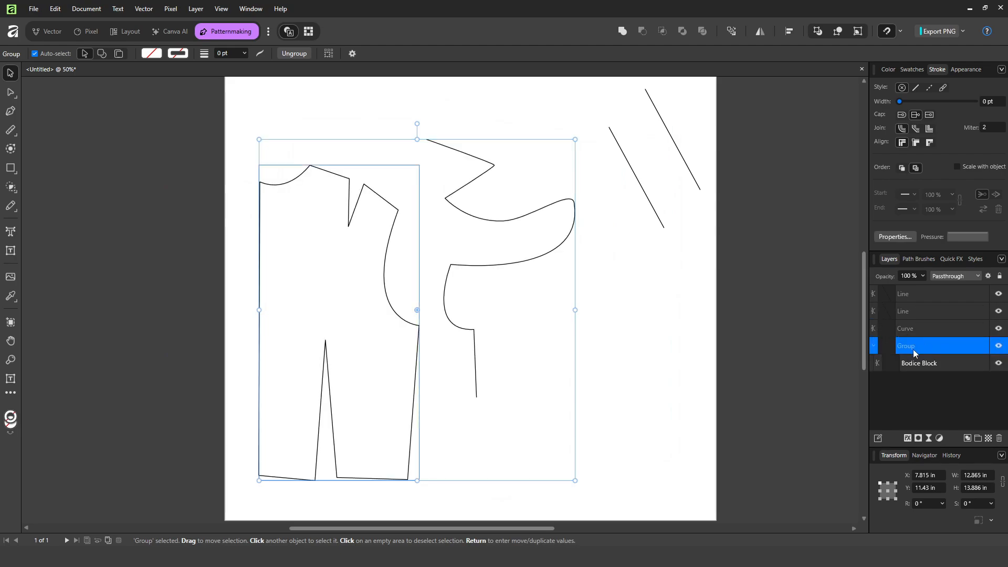
double_click(914, 347)
text(Block)
click(845, 348)
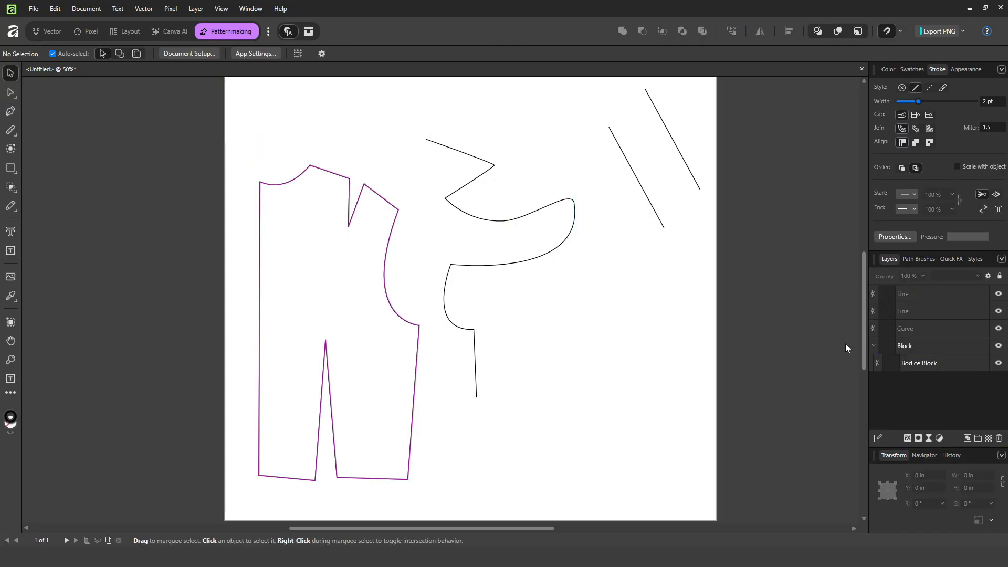
Hide the Block group, place the open curve's layer inside it above Bodice Block, and show the group again
click(998, 345)
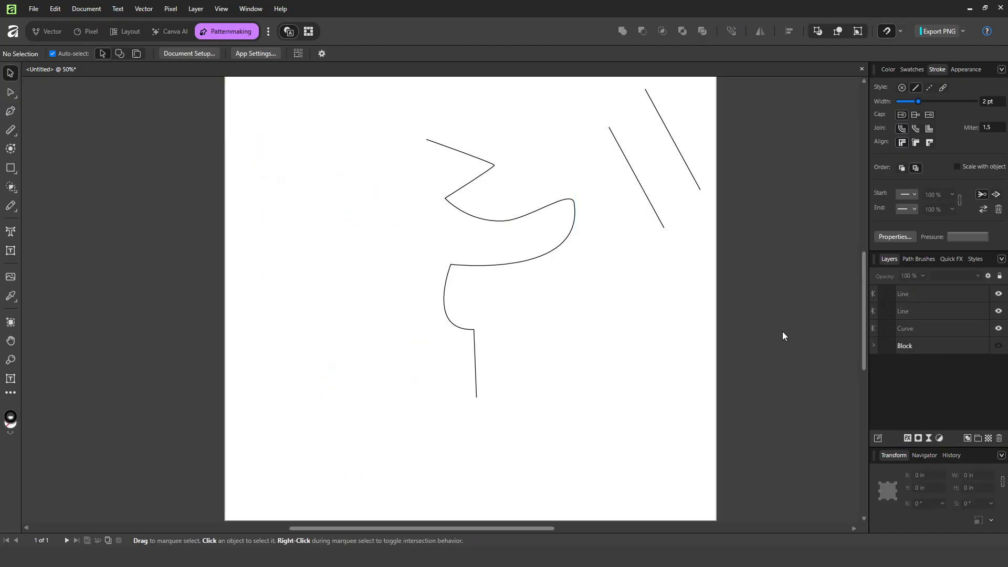
click(918, 325)
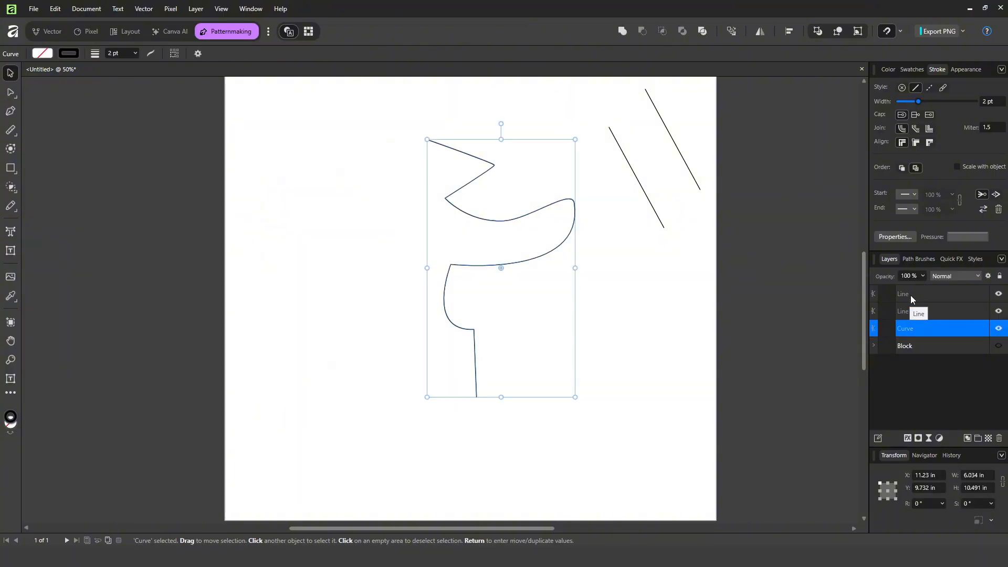
click(874, 346)
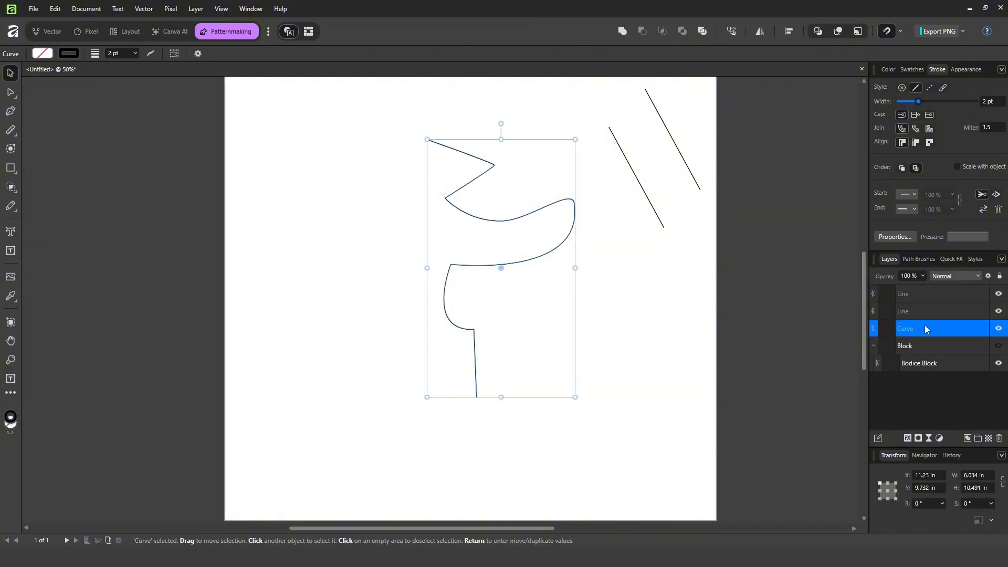
mouse_move(924, 326)
mouse_down()
mouse_move(917, 376)
mouse_move(896, 364)
mouse_move(919, 340)
mouse_up()
click(911, 325)
click(999, 329)
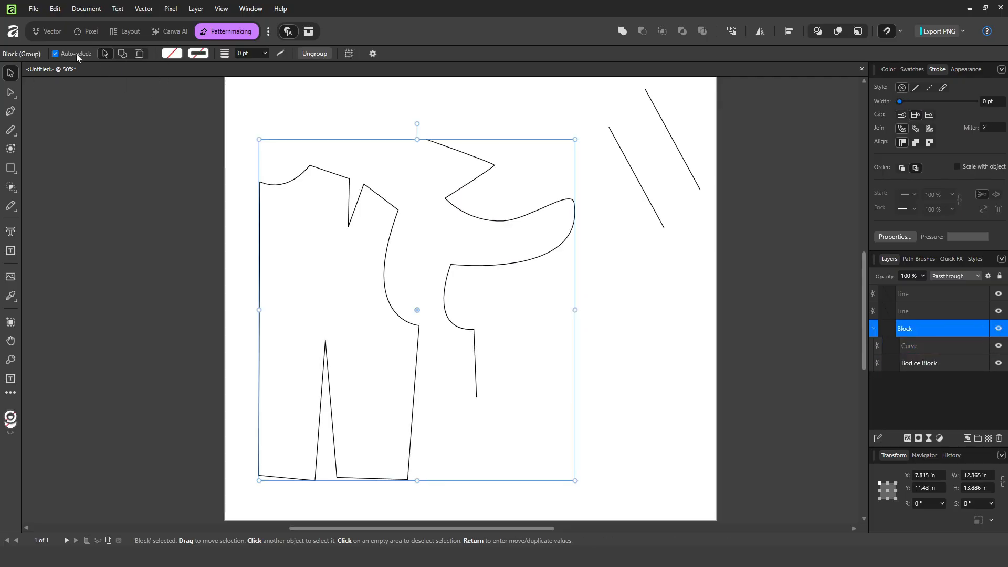
Select only the open curve inside the Block group, move it up and left, and deselect it
click(720, 306)
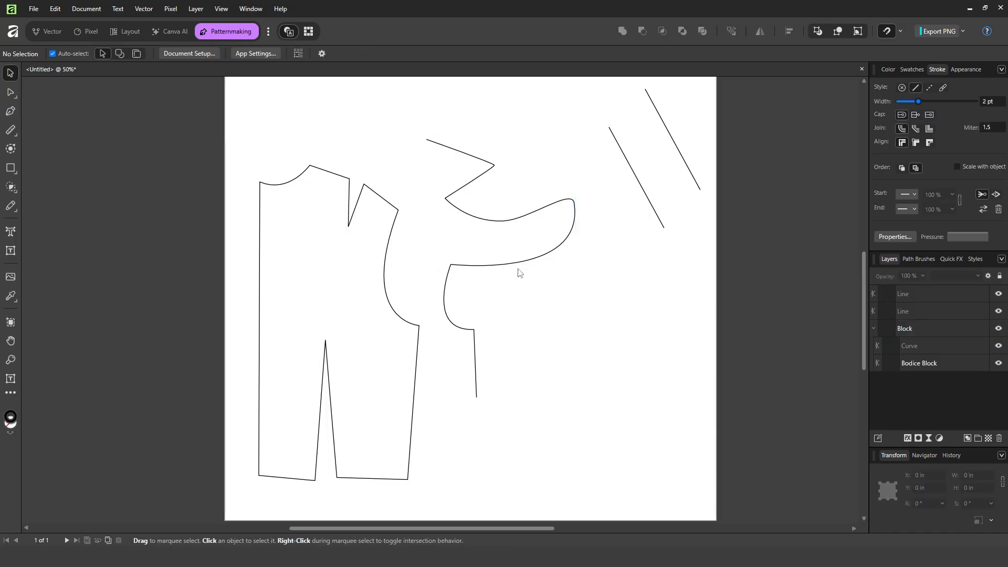
double_click(522, 264)
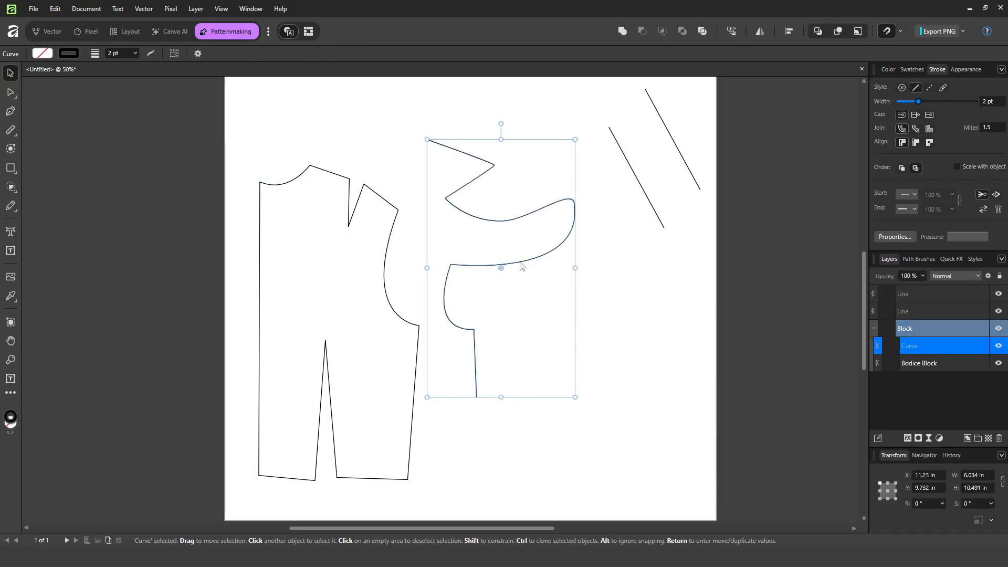
drag(522, 266, 504, 243)
click(471, 298)
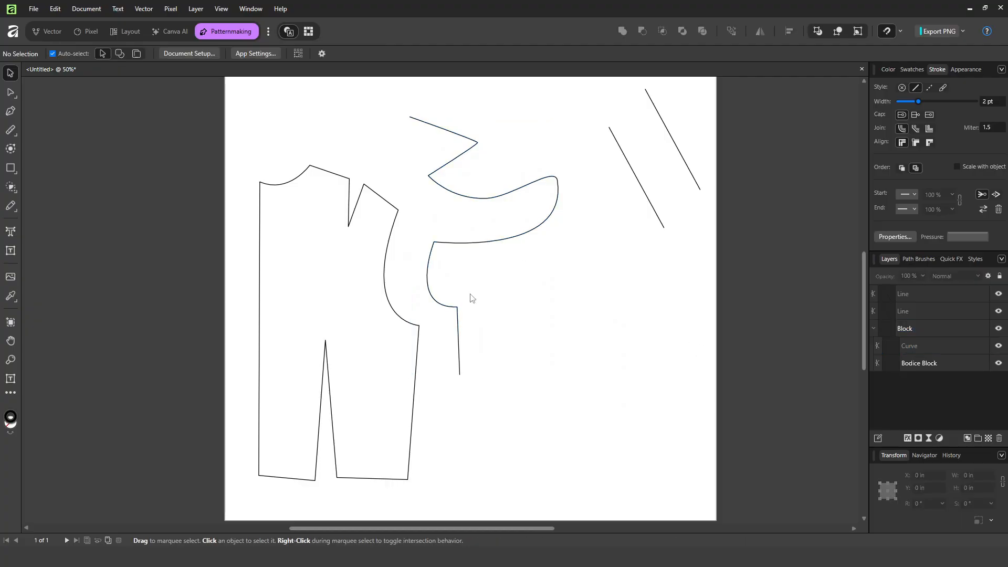
Shift the Block group slightly right and down, and move the open curve's layer out of it to just above the group
click(373, 295)
drag(381, 261, 401, 261)
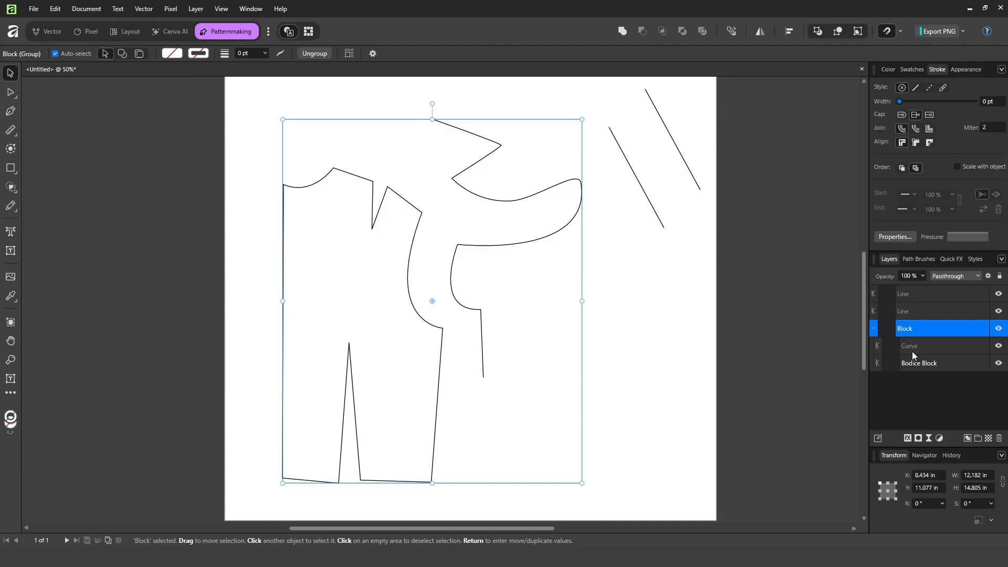
drag(912, 351, 906, 326)
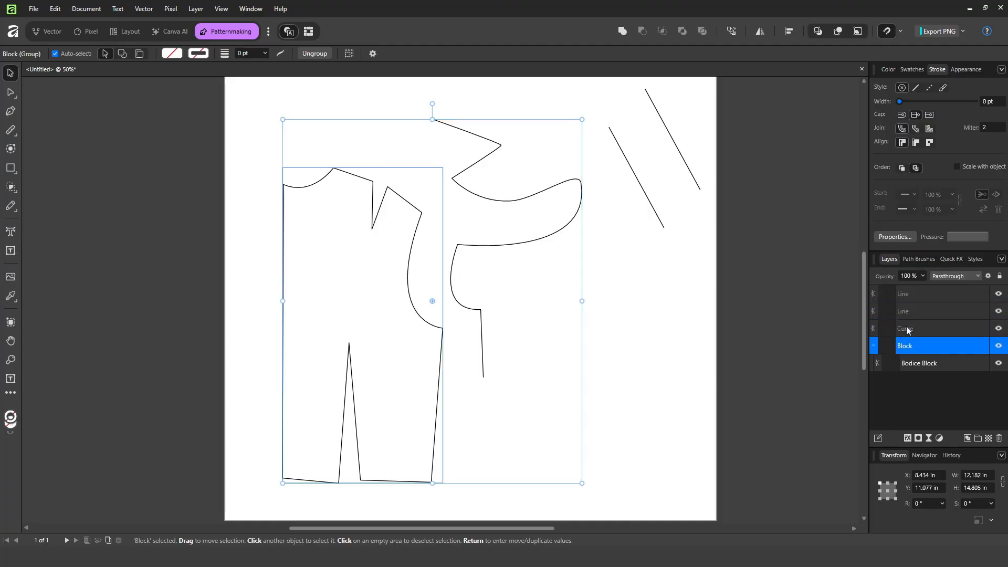
Hide the Block group, move the open curve and both lines together down and left, and deselect them
click(872, 328)
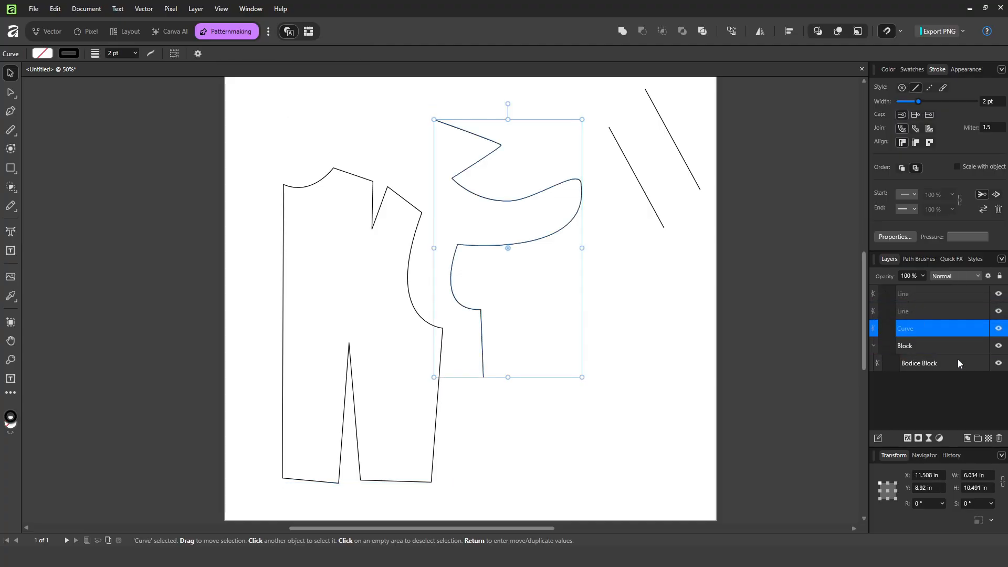
click(998, 345)
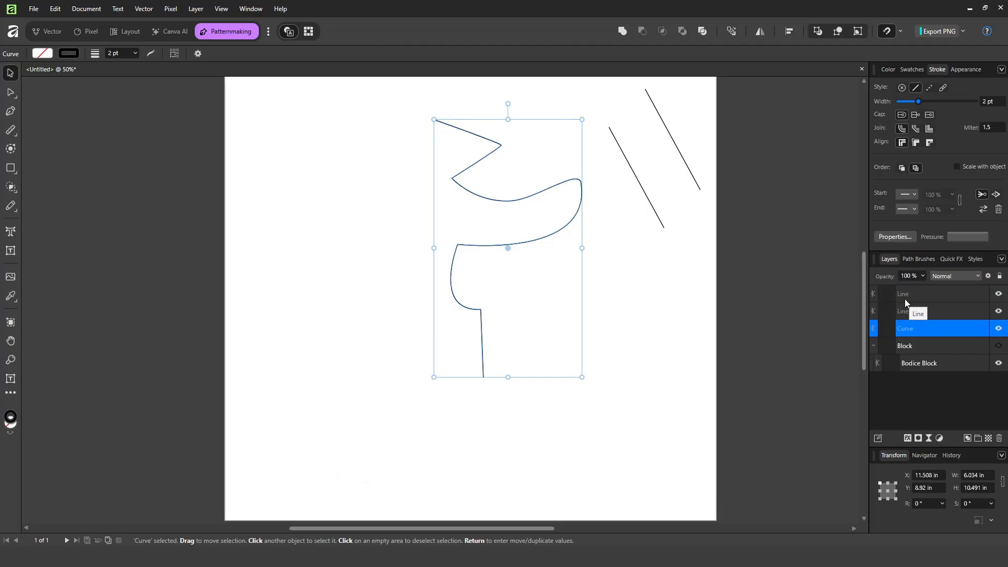
shift+click(908, 295)
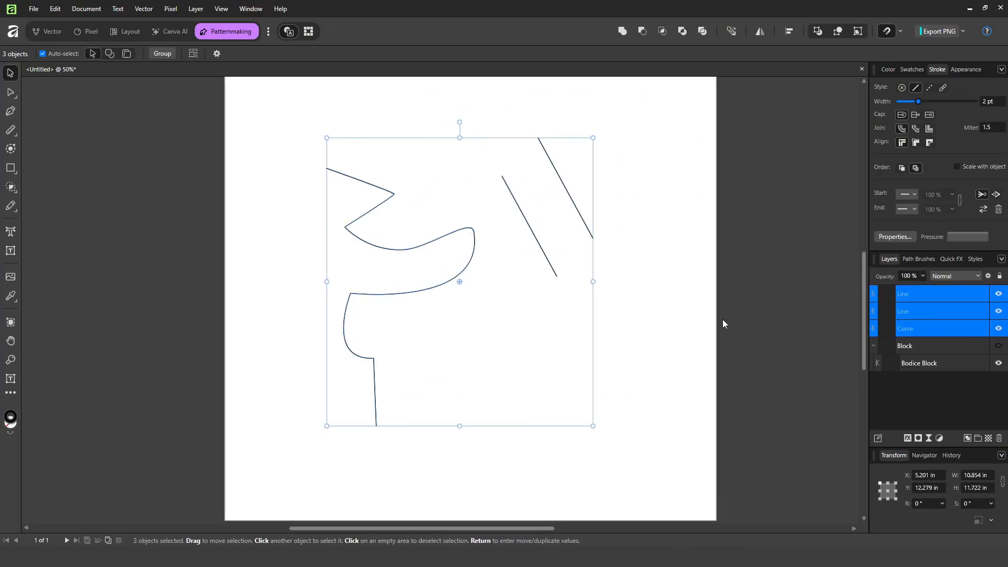
click(733, 301)
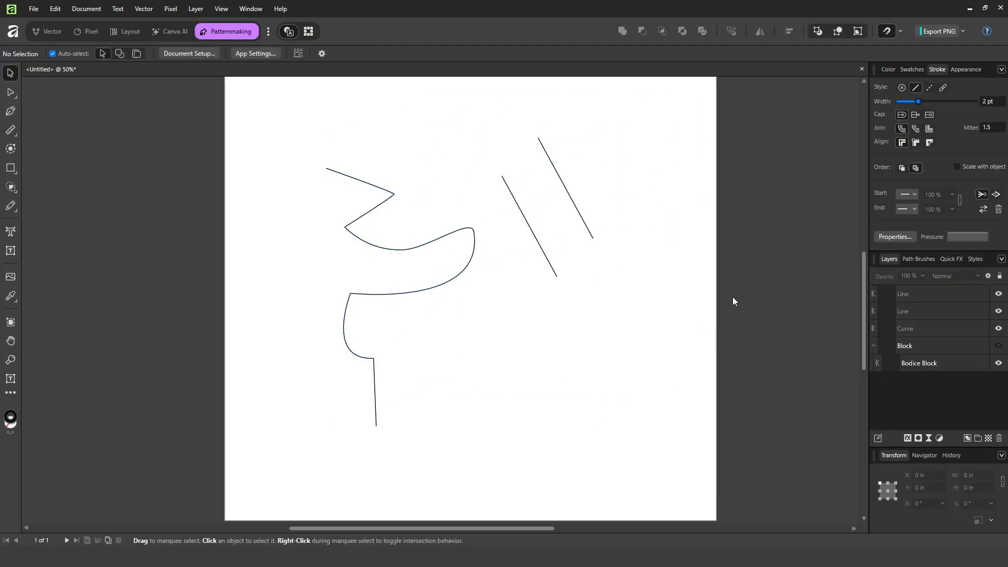
Try to connect the open curve and the nearer line with Join curves, and undo it
click(910, 314)
shift+click(906, 329)
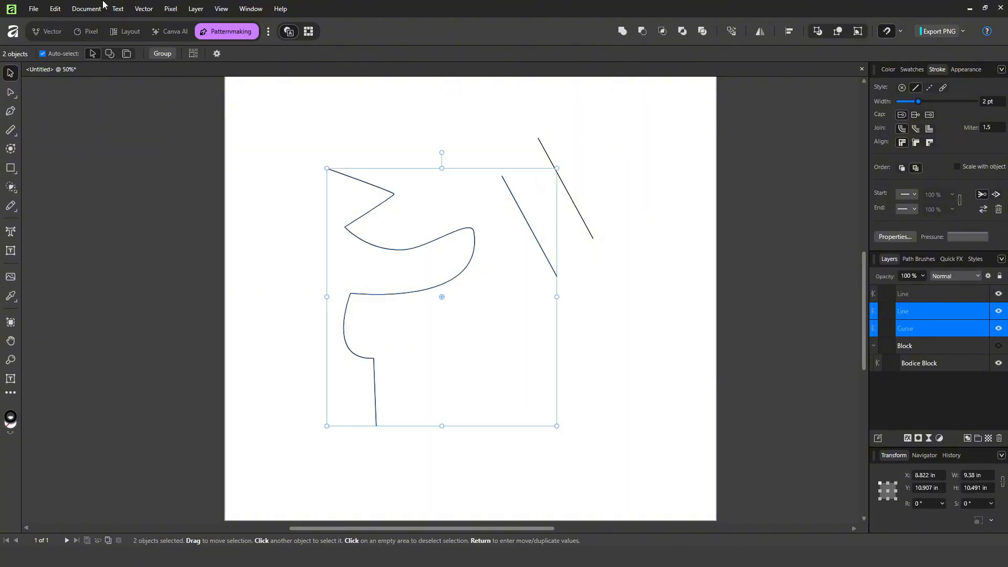
click(140, 11)
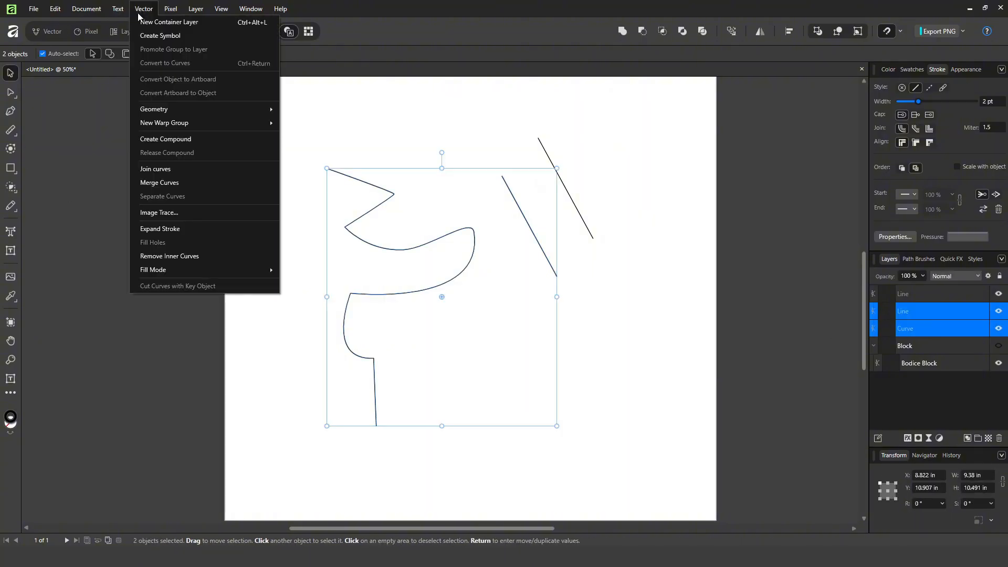
click(184, 169)
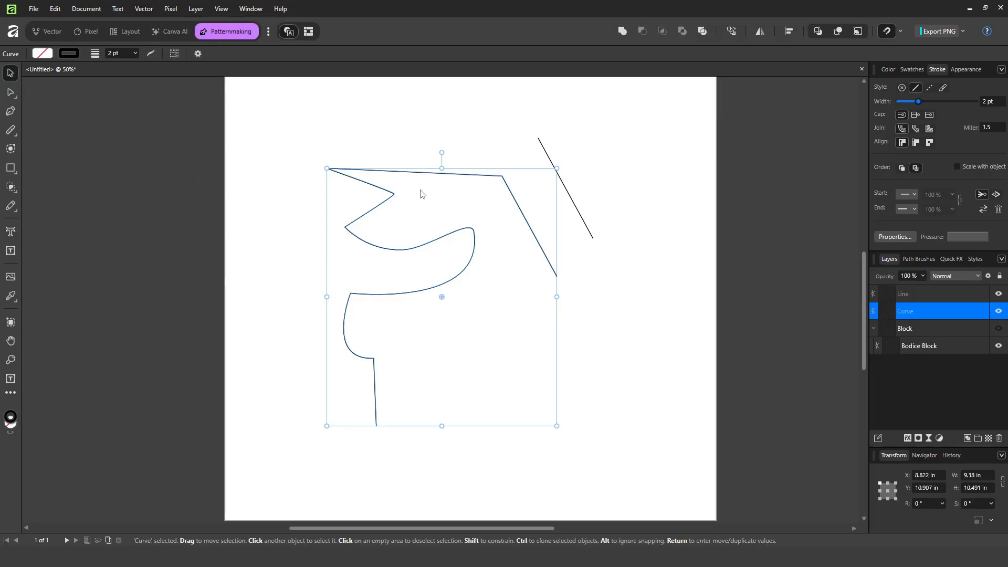
key(ctrl+z)
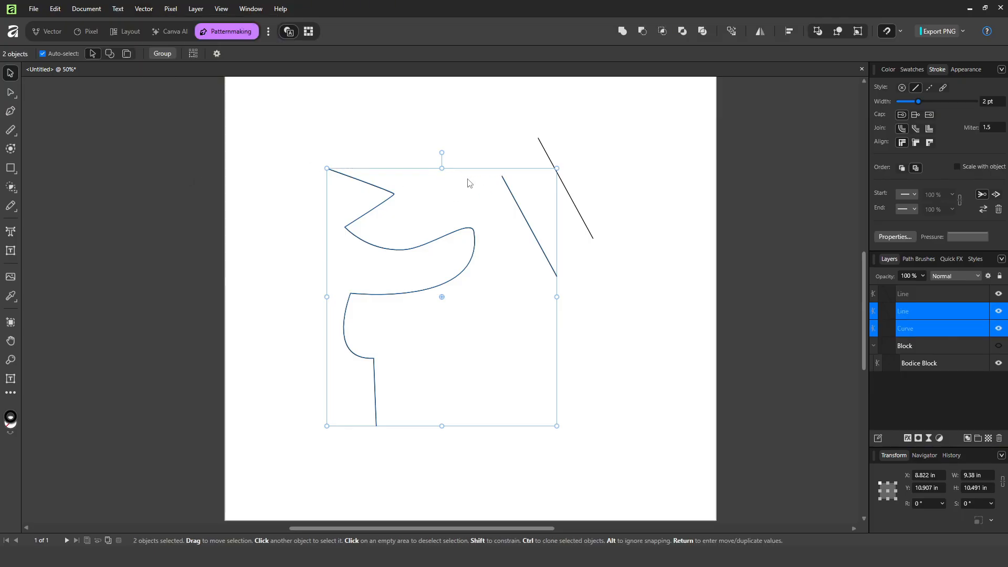
Combine the open curve and the nearer line with Merge Curves, move the merged object left and slightly up, and deselect it
click(144, 9)
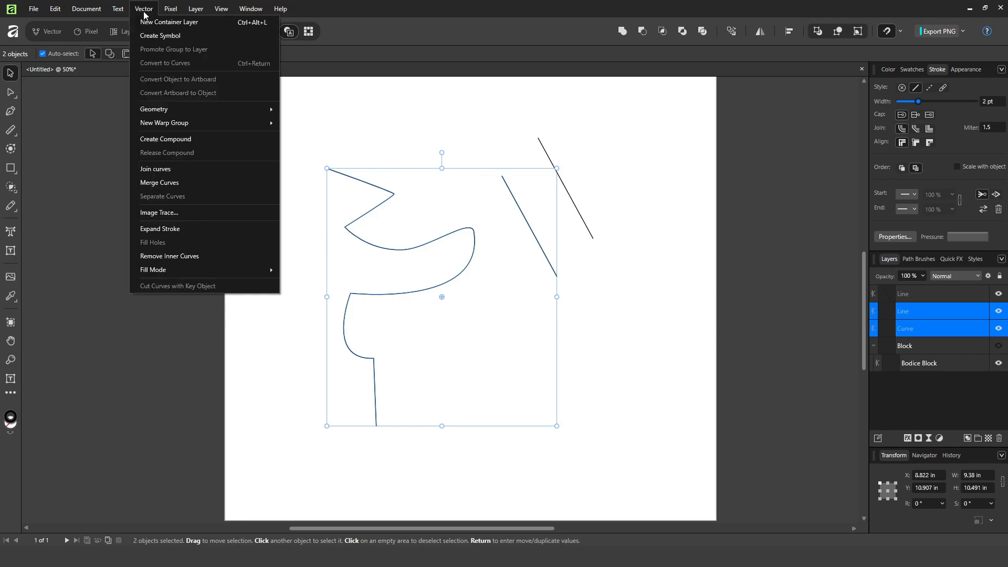
click(171, 183)
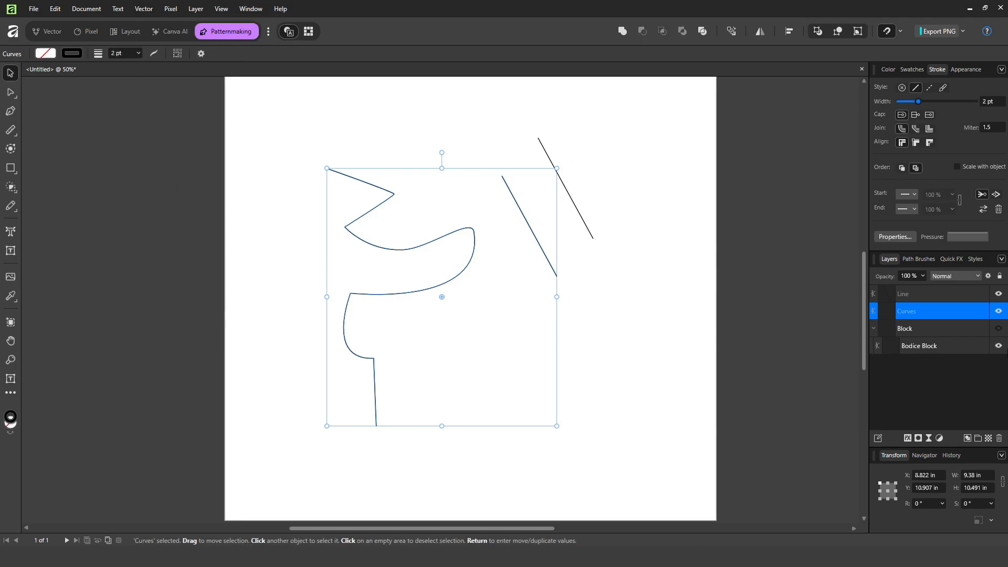
double_click(909, 311)
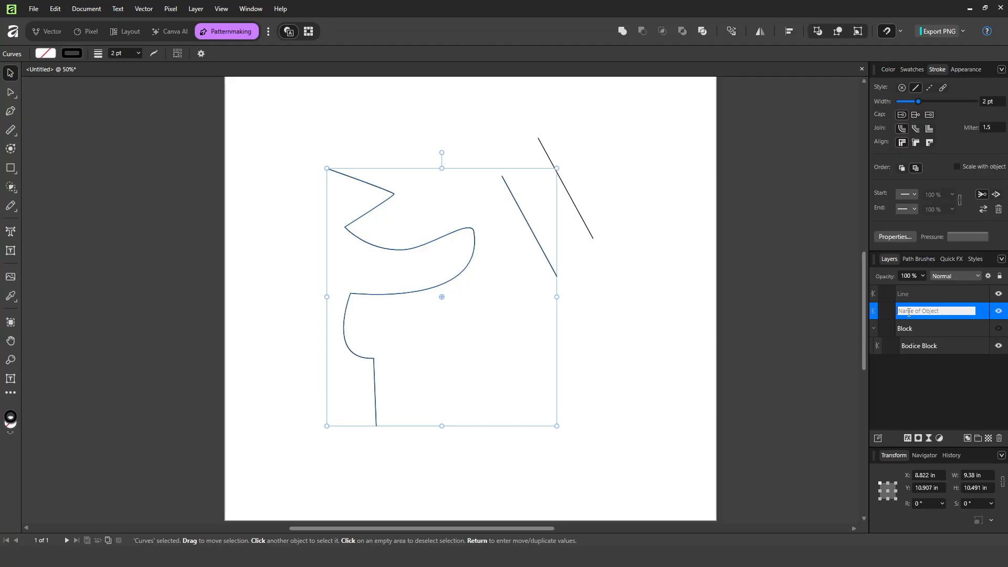
key(Escape)
drag(460, 266, 436, 281)
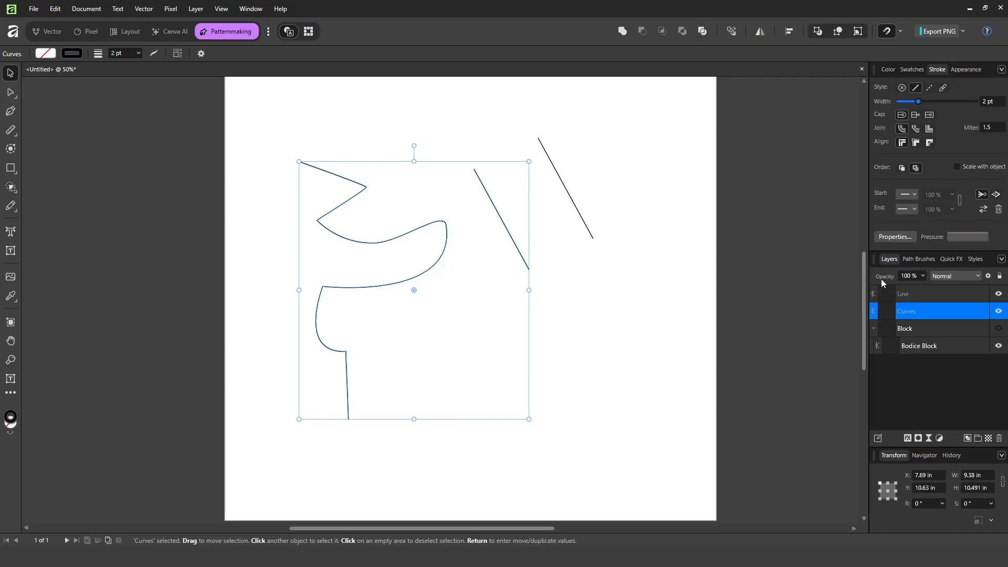
click(717, 287)
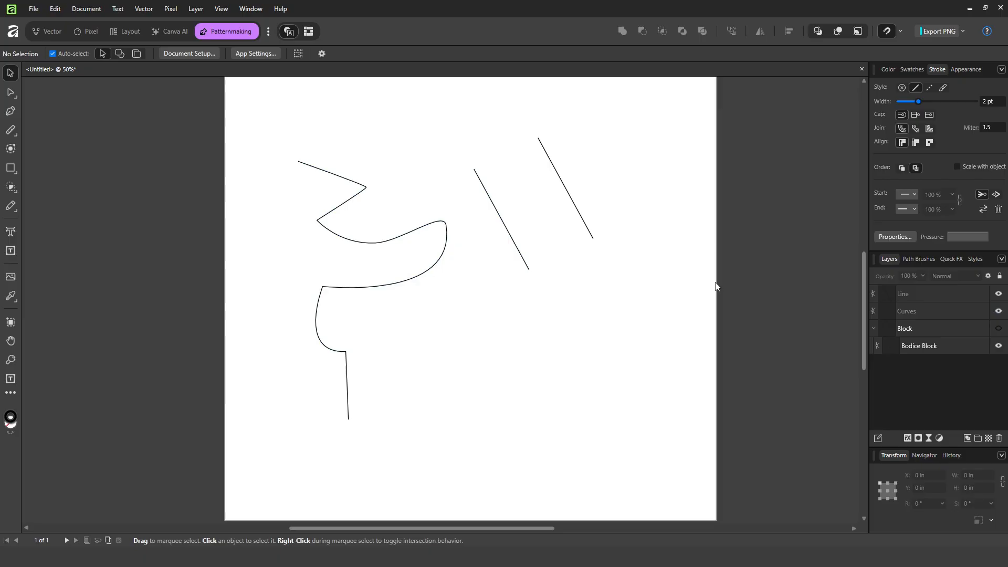
Measure the uppermost straight segment of the merged curves from its open end to the next corner with the Measure Tool
click(398, 240)
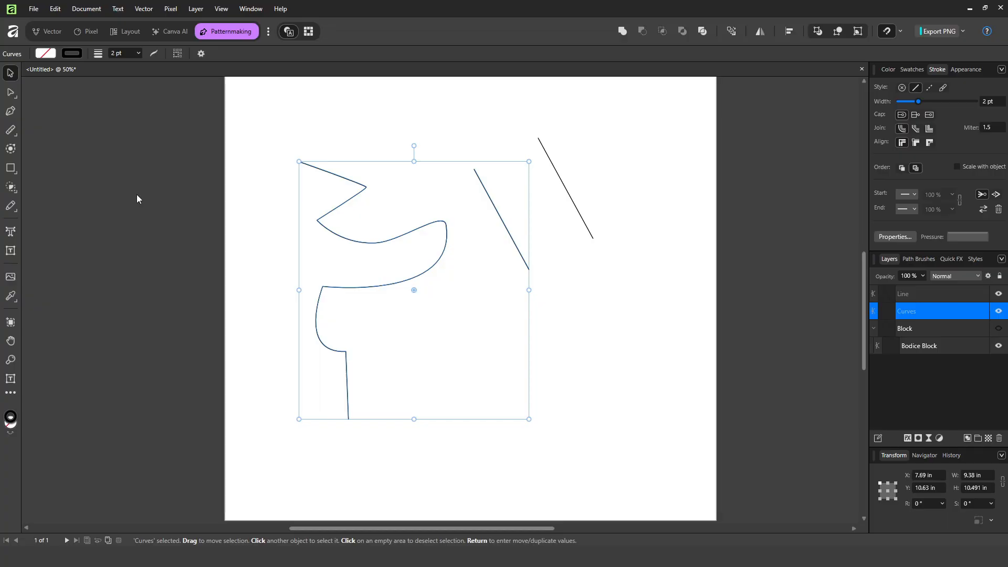
right_click(12, 133)
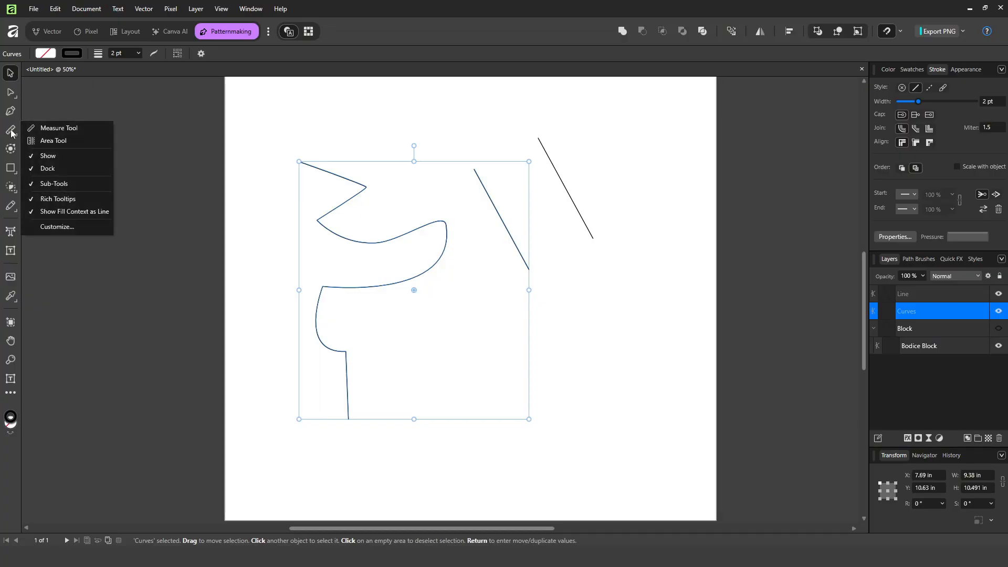
click(11, 131)
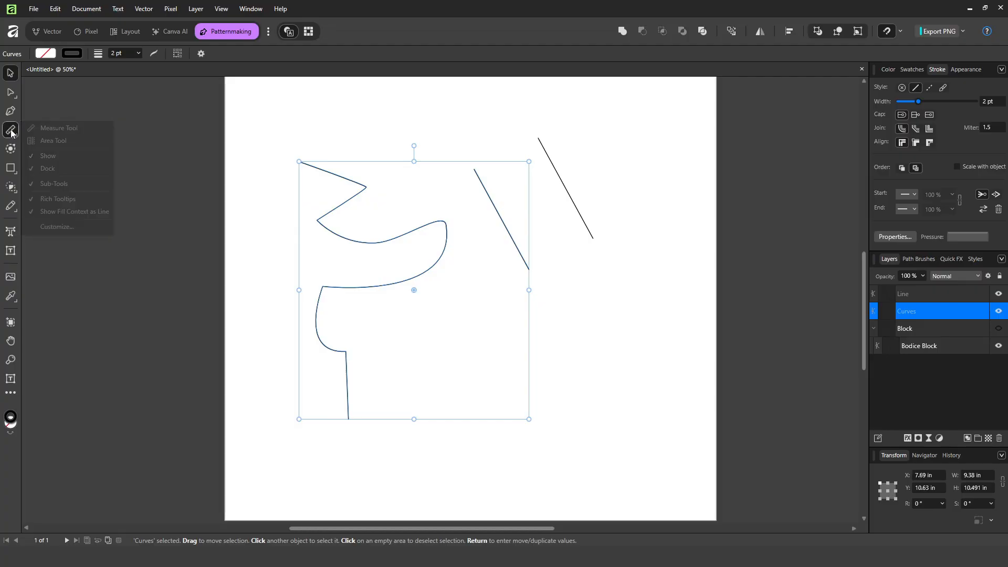
click(298, 161)
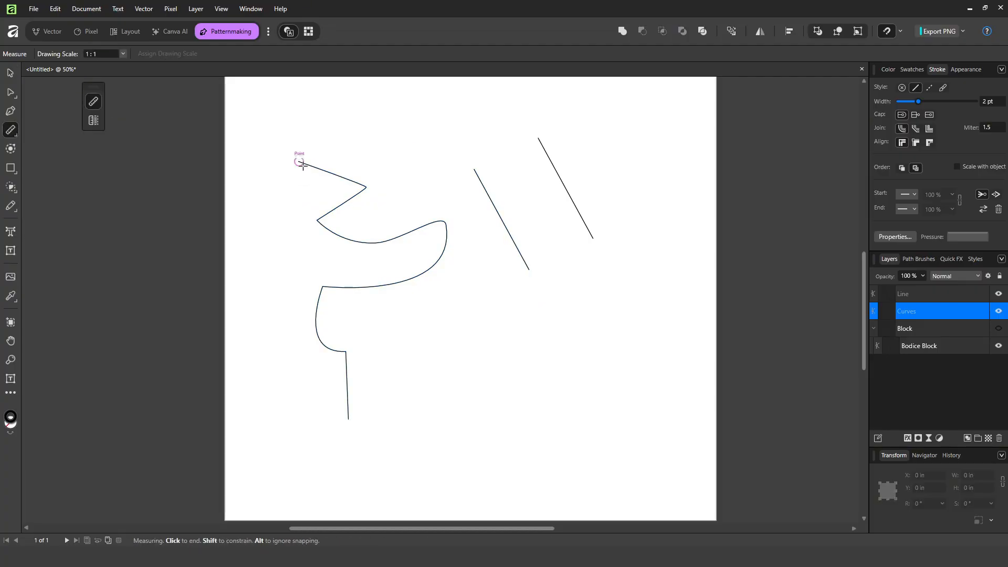
click(366, 187)
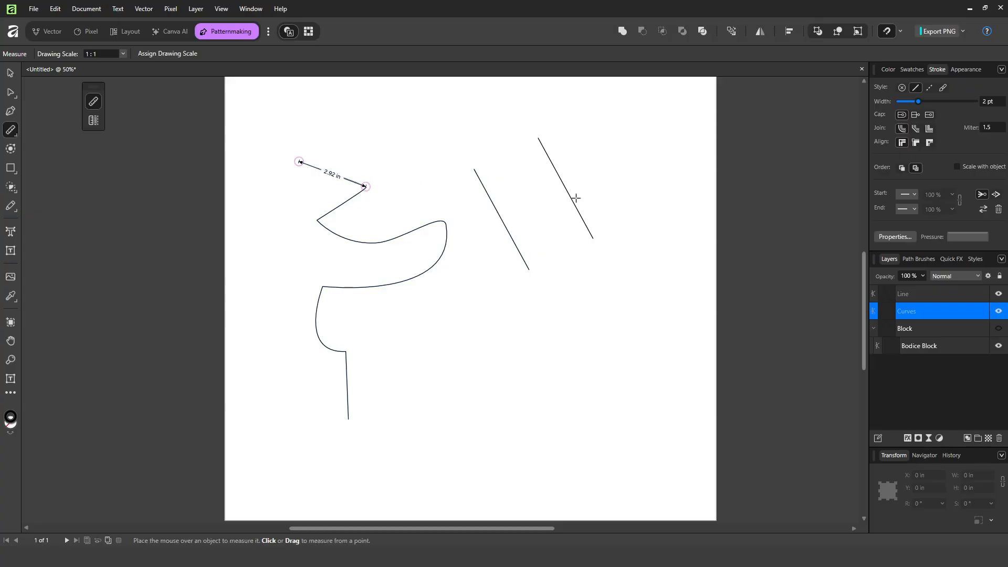
Measure the distance between the two inner corner nodes of the curve, and the distance between two points on blank canvas
click(317, 220)
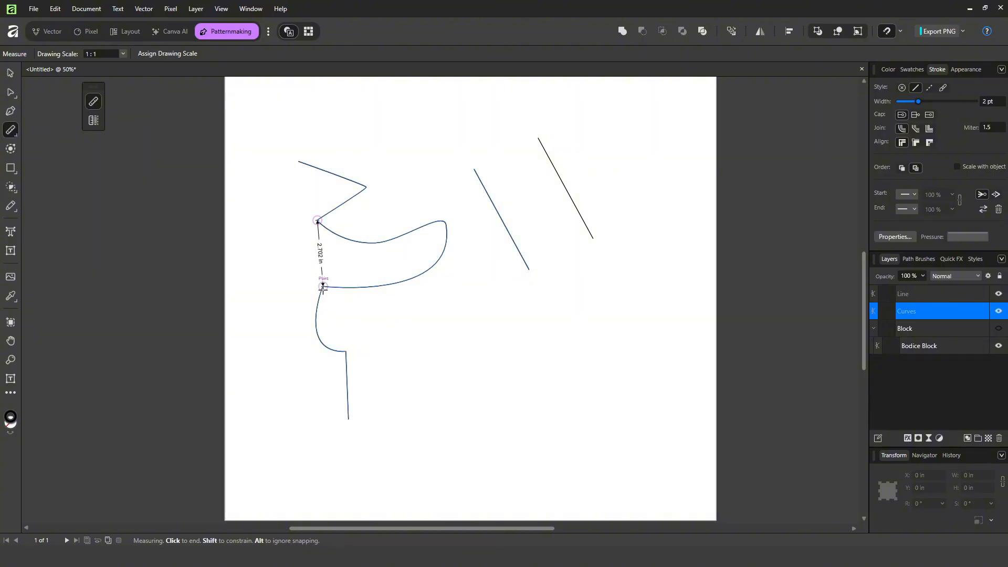
click(322, 286)
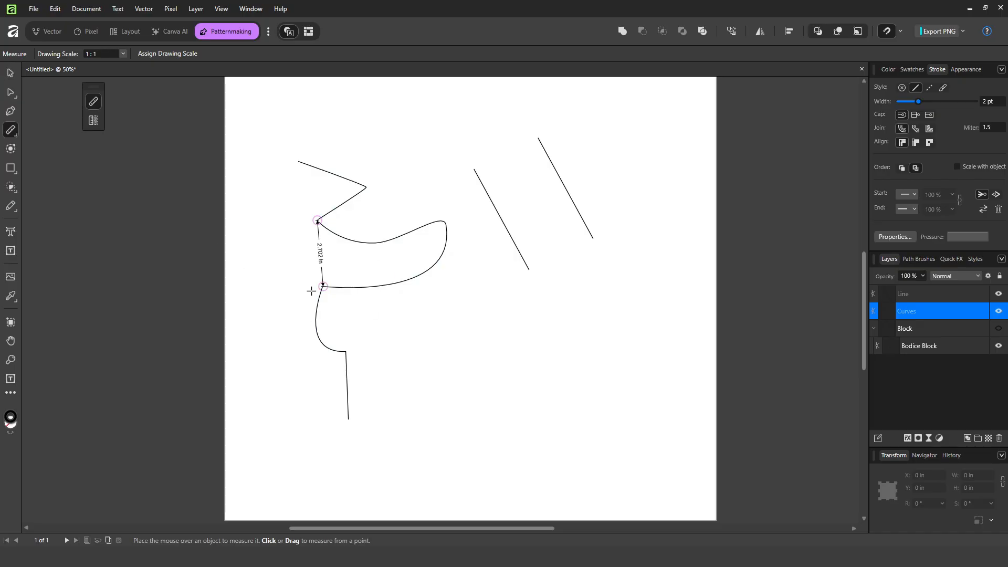
click(400, 362)
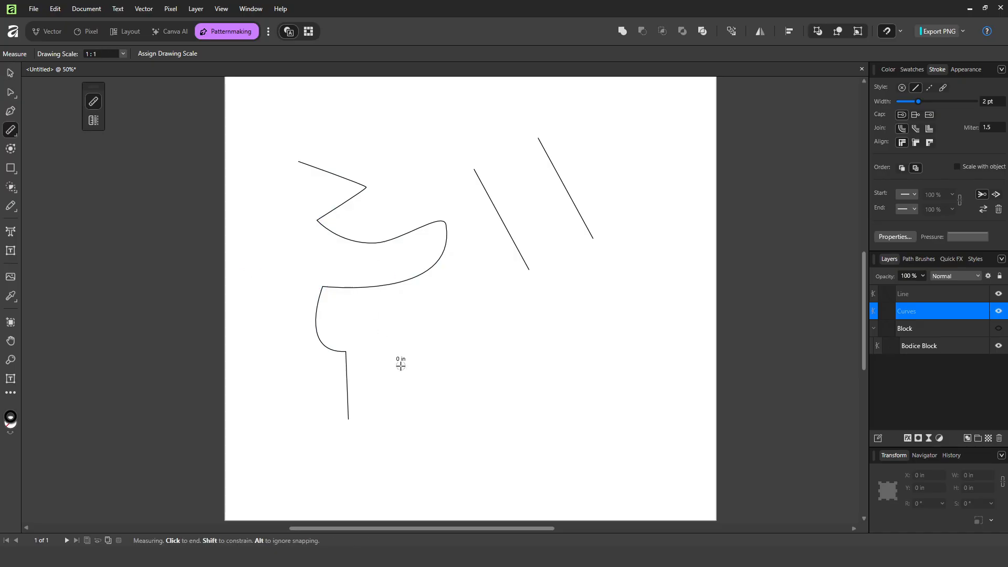
click(434, 306)
Check the perimeter and segment lengths of the merged curves with the Area Tool, and deselect them with the Move Tool
right_click(10, 131)
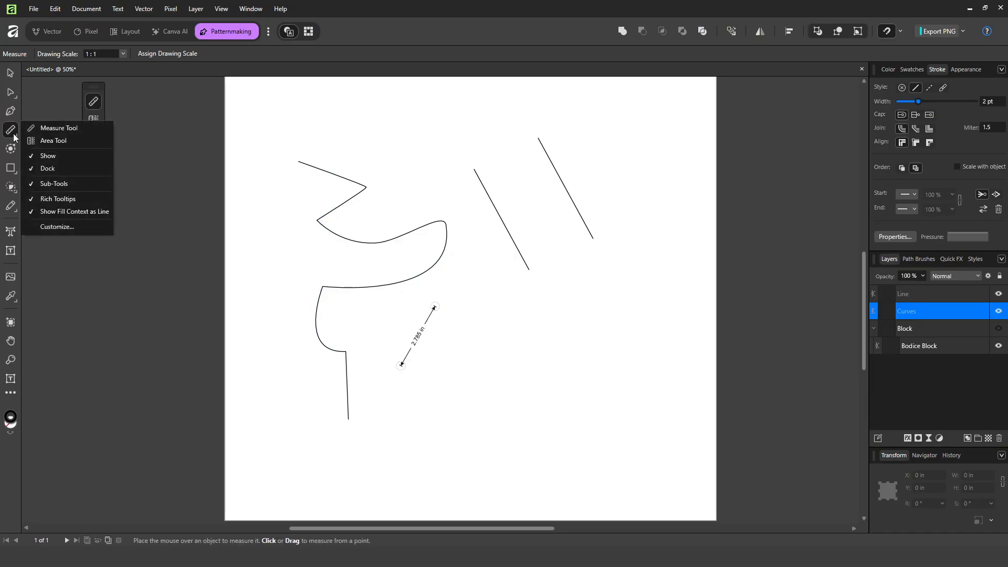
click(60, 146)
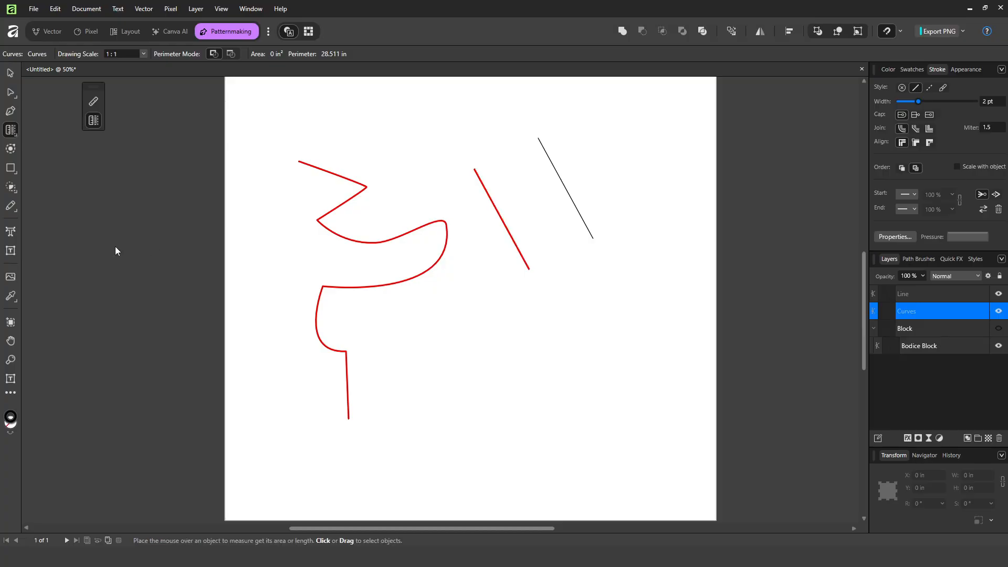
click(9, 73)
click(578, 349)
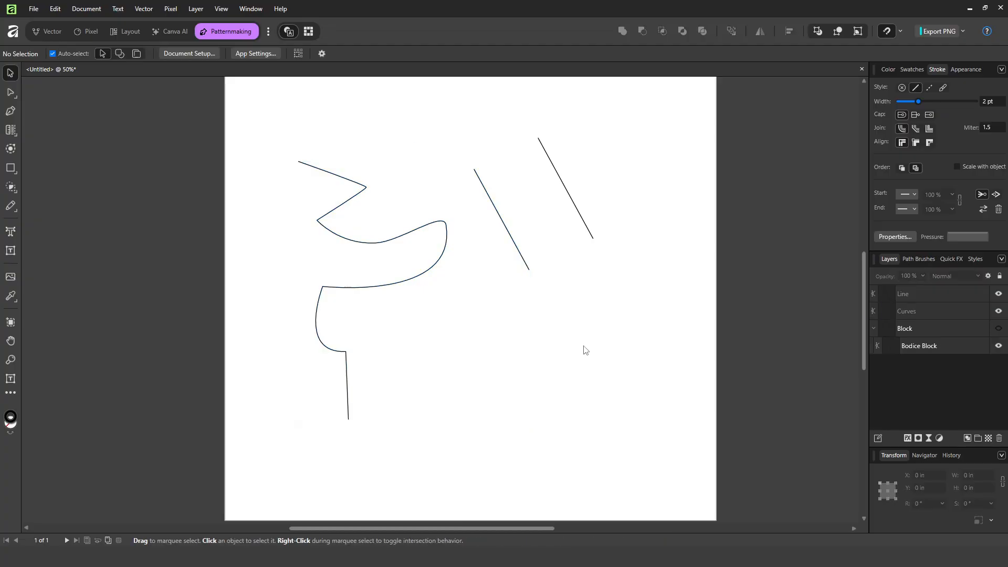
Move the remaining separate line over the lower part of the merged curves, and delete that line
drag(596, 235, 357, 338)
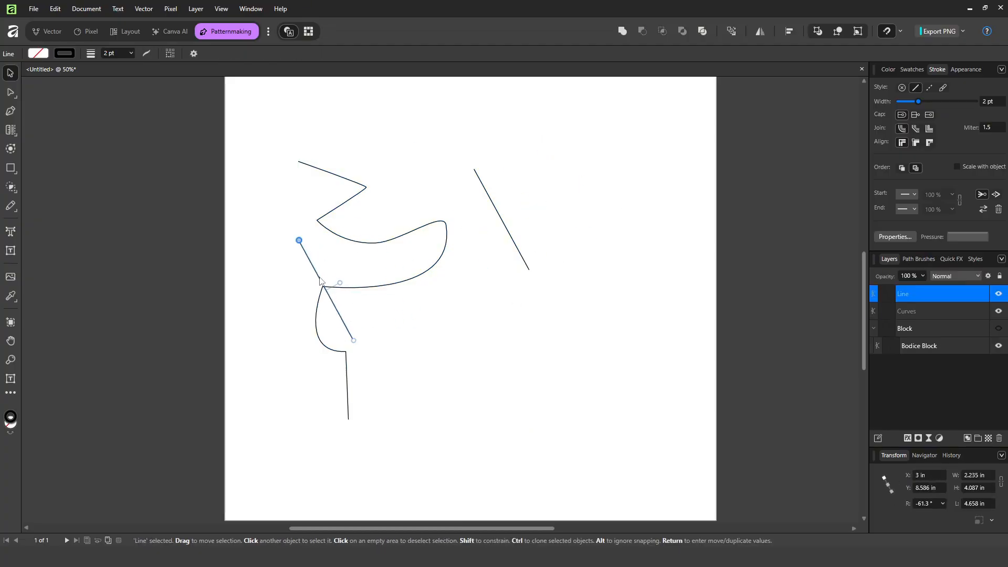
drag(340, 284, 277, 309)
key(Delete)
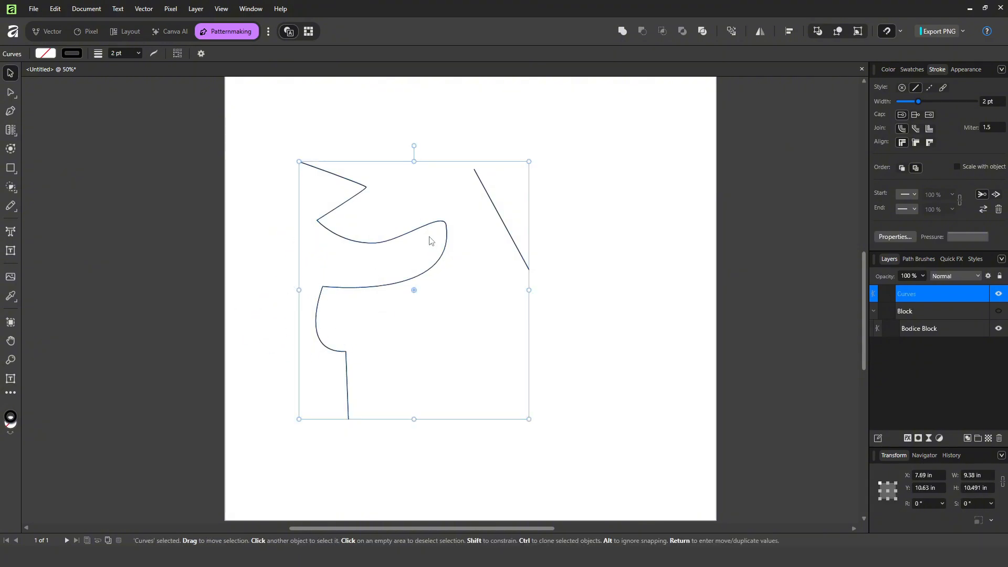
Delete two curved segments of the merged curves with the Node Tool: one below the zigzag and one above the short vertical line
click(12, 93)
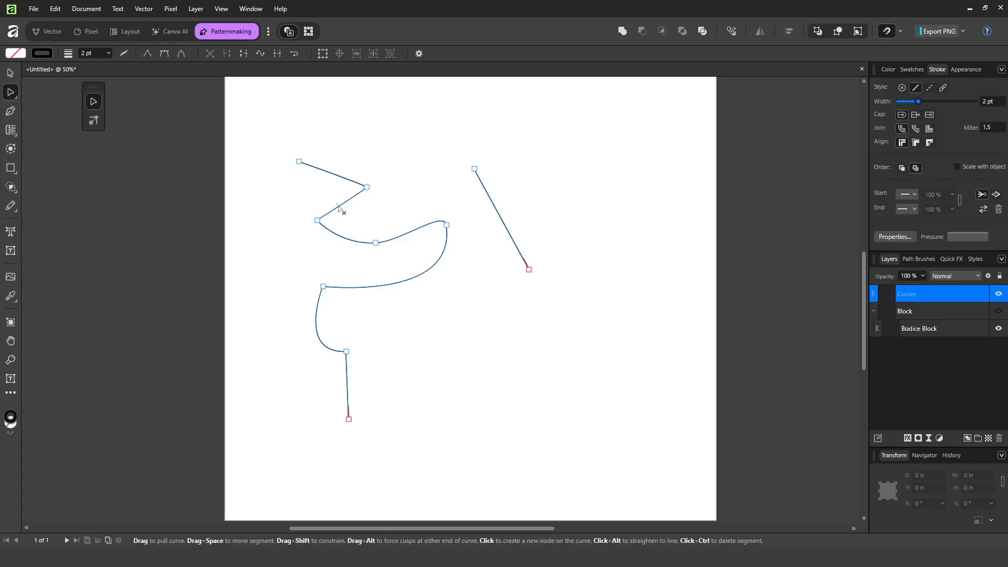
ctrl+click(346, 238)
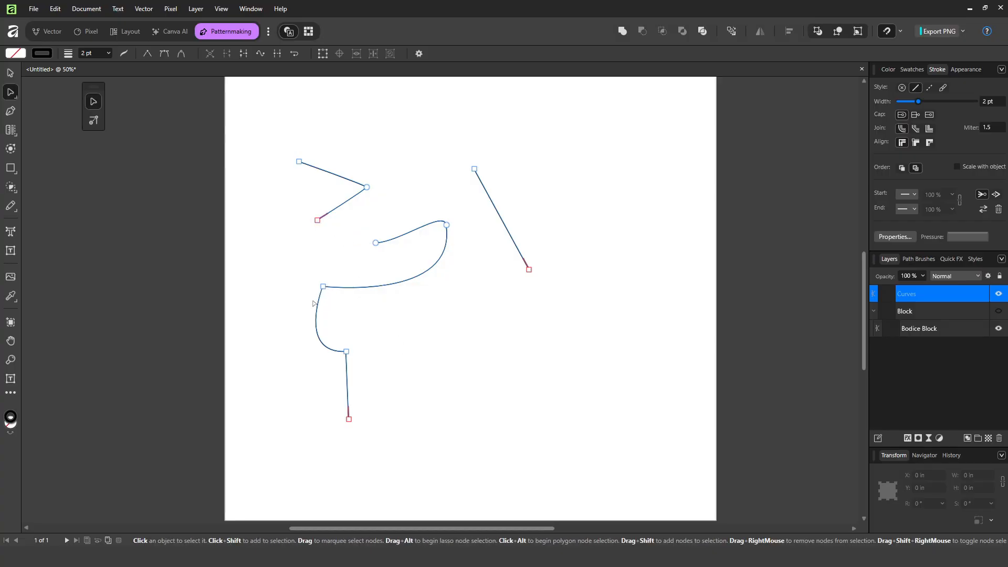
ctrl+click(320, 298)
click(143, 255)
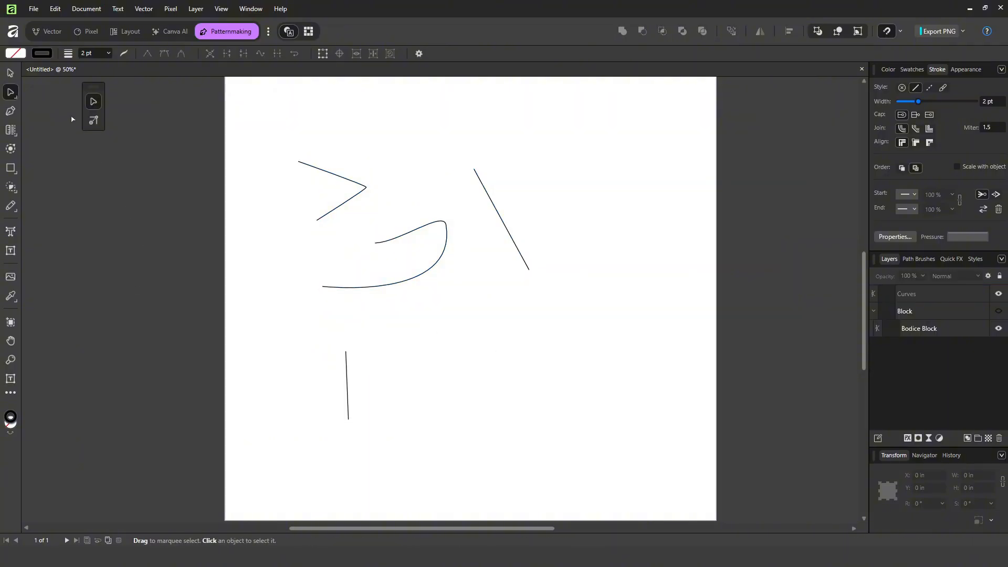
Measure the lengths of the remaining separate pieces with the Area Tool, and reselect the merged curves with the Move Tool
click(11, 129)
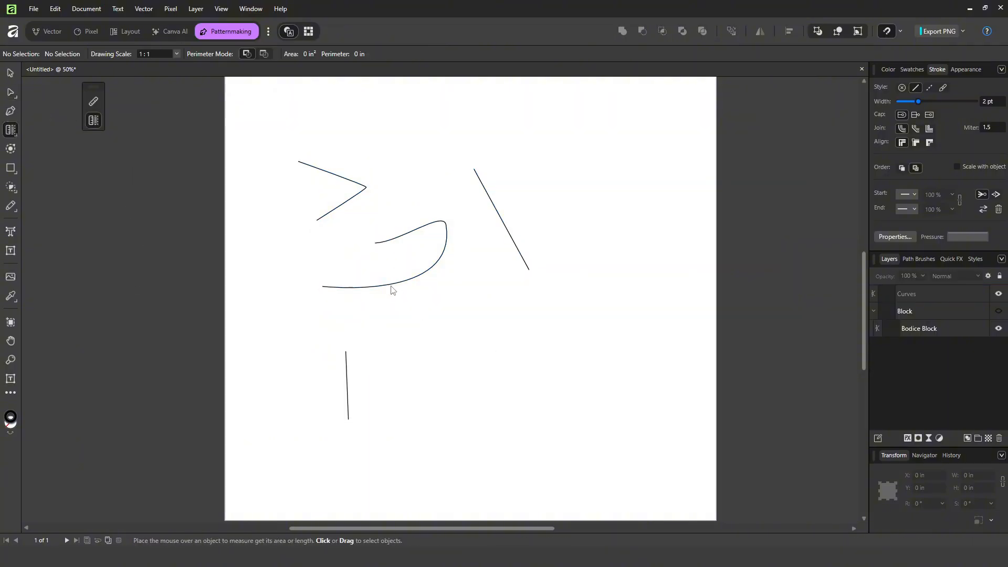
click(398, 250)
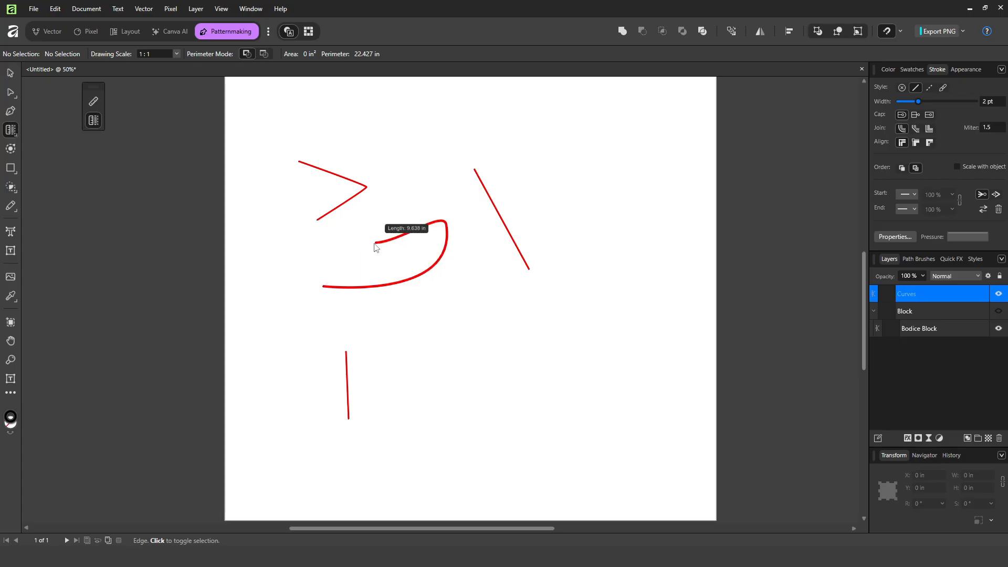
click(11, 73)
click(585, 188)
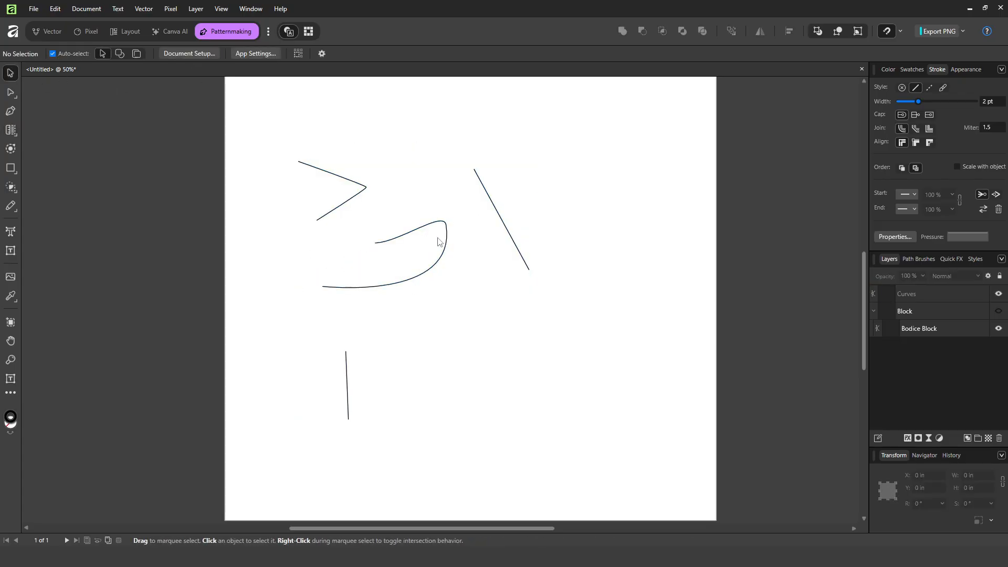
click(425, 278)
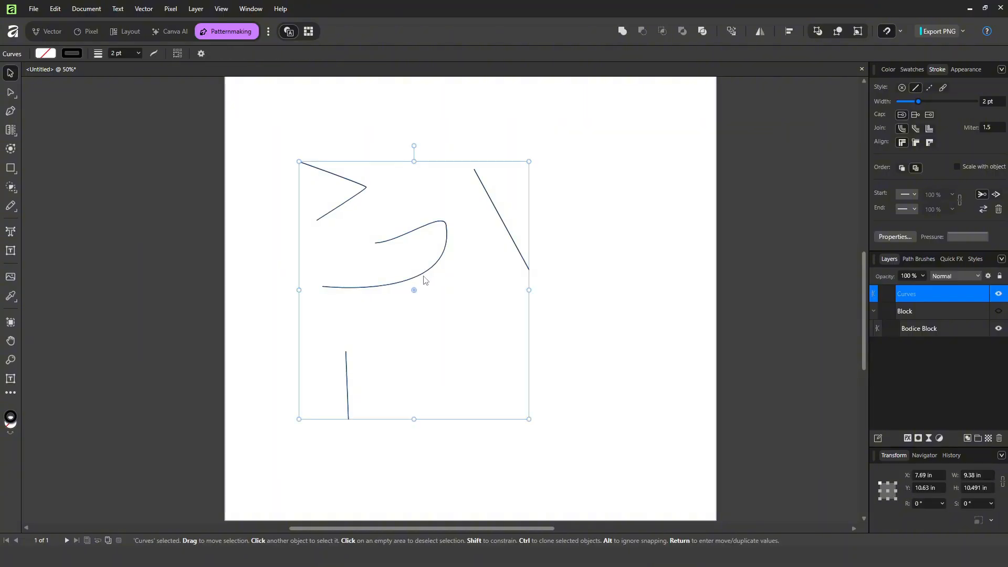
Delete the selected merged curves and make the Block group visible
key(Delete)
click(999, 294)
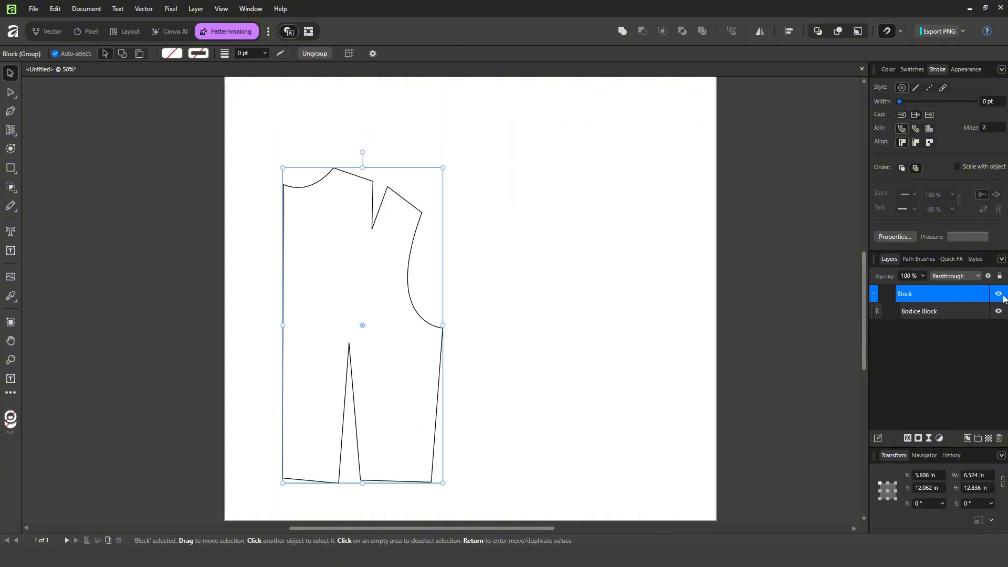
Take the Bodice Block curve out of the Block group, and delete the emptied group
drag(931, 309, 930, 300)
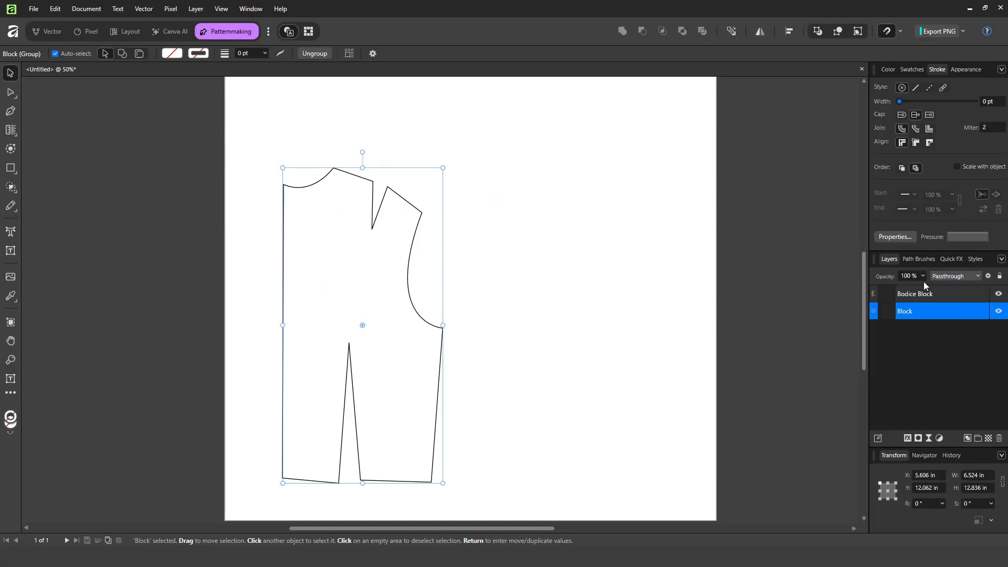
click(911, 323)
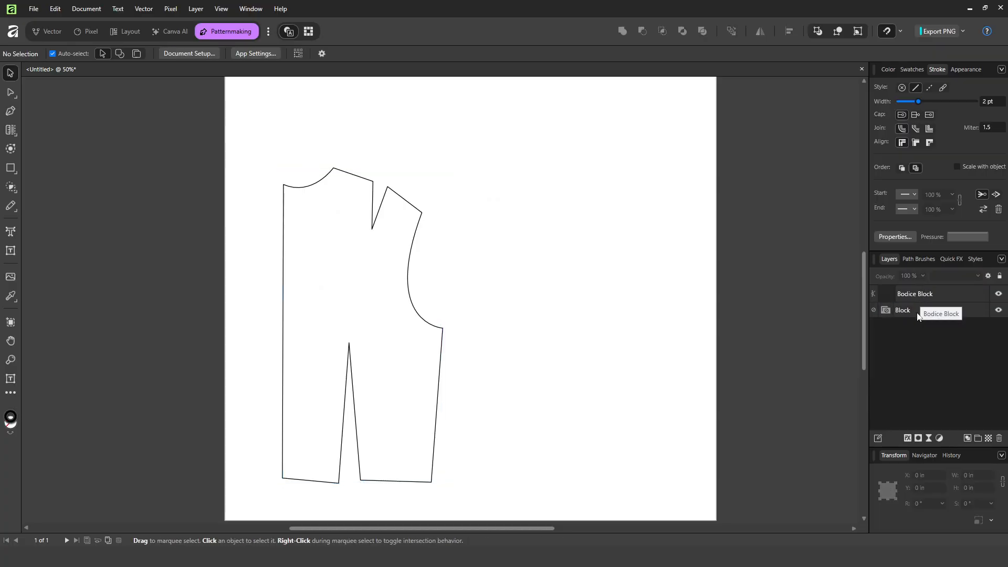
click(916, 313)
key(Delete)
click(589, 233)
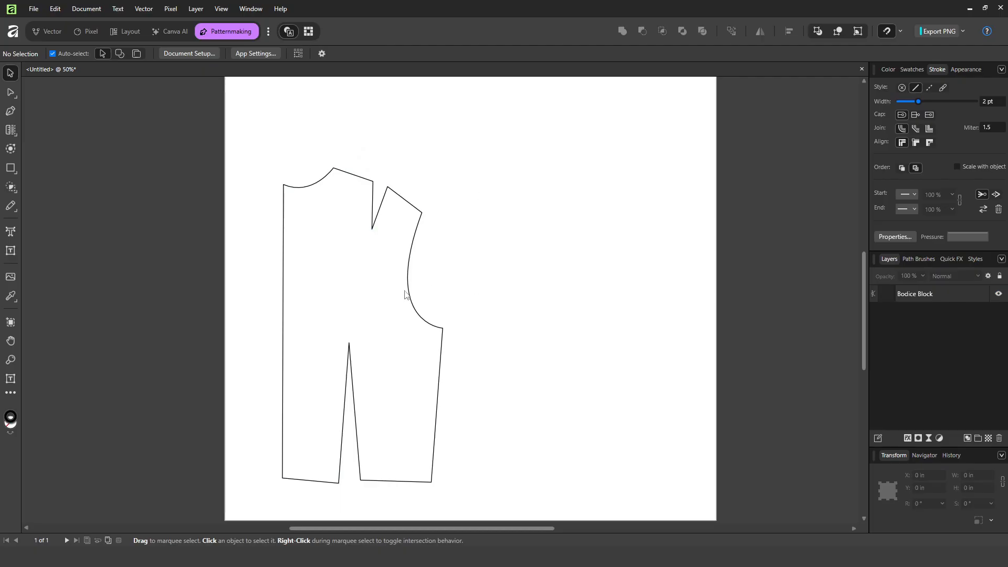
Move the bodice block slightly up the page, and duplicate it in place
drag(413, 267, 417, 228)
click(643, 296)
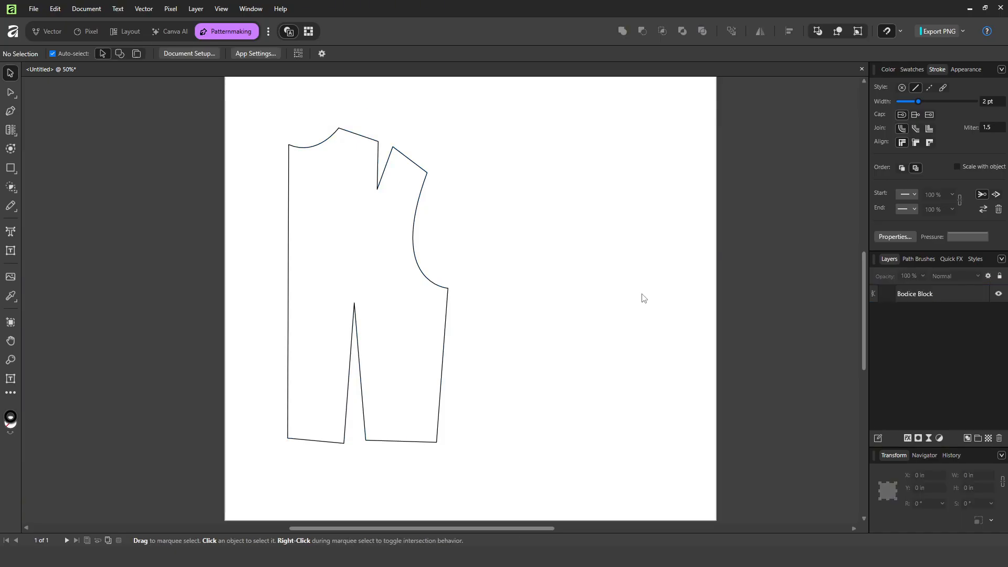
click(916, 302)
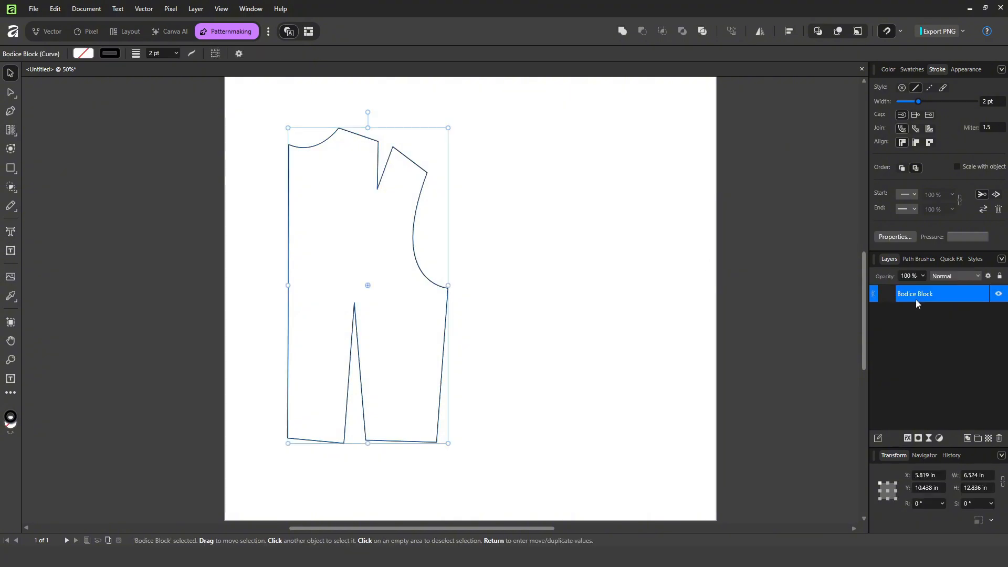
key(ctrl+j)
Rename the lower Bodice Block copy as Backup, and reselect the upper copy
double_click(918, 310)
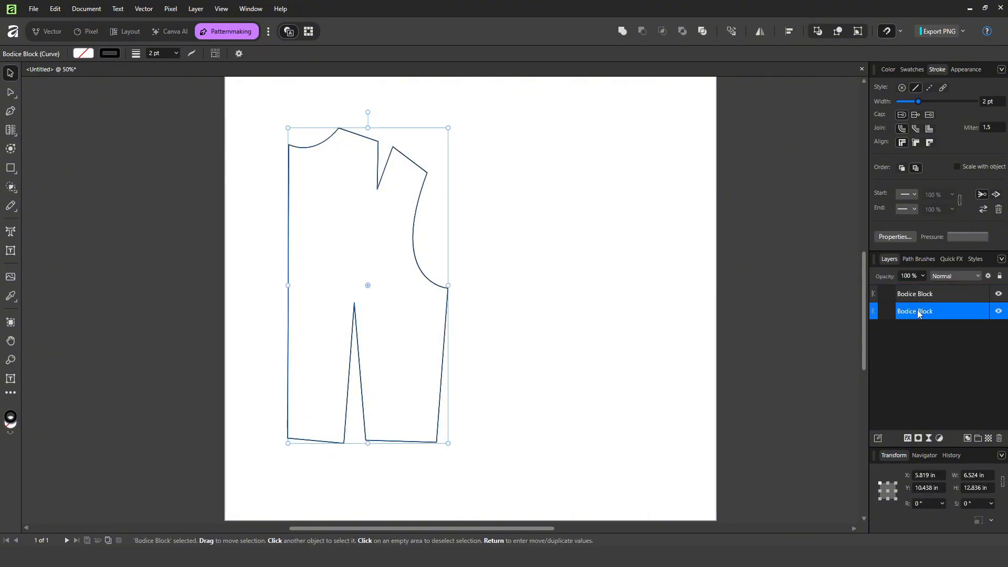
text(Backup)
key(Return)
click(928, 295)
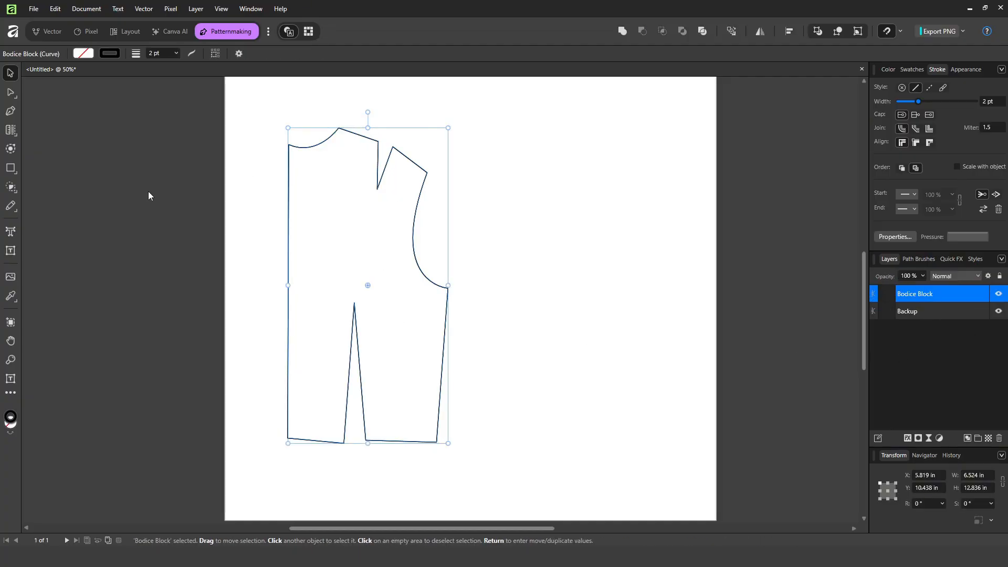
Draw a poly line with the Pen Tool from above the shoulder dart, through both dart points, ending inside the waist dart opening
click(10, 111)
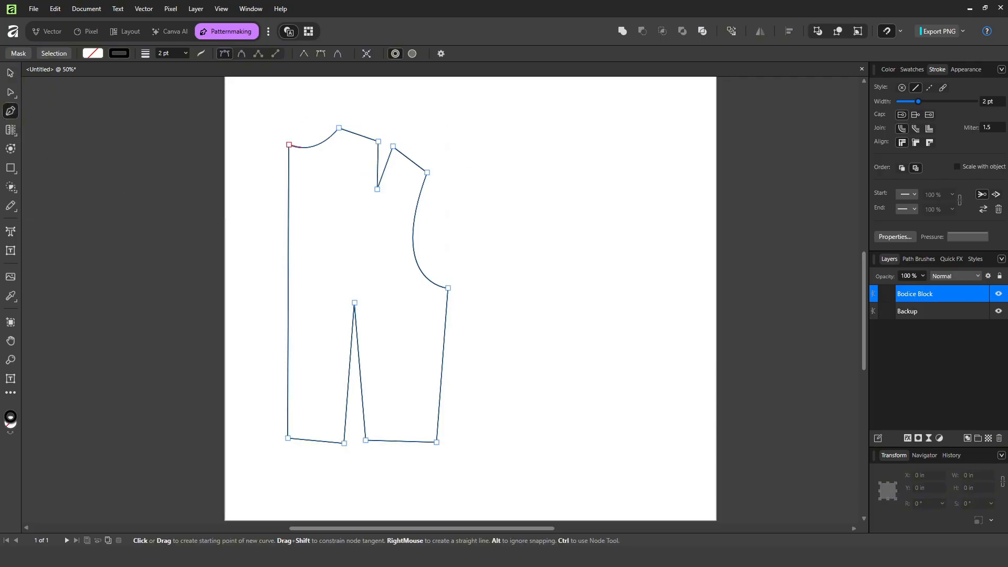
key(v)
click(718, 261)
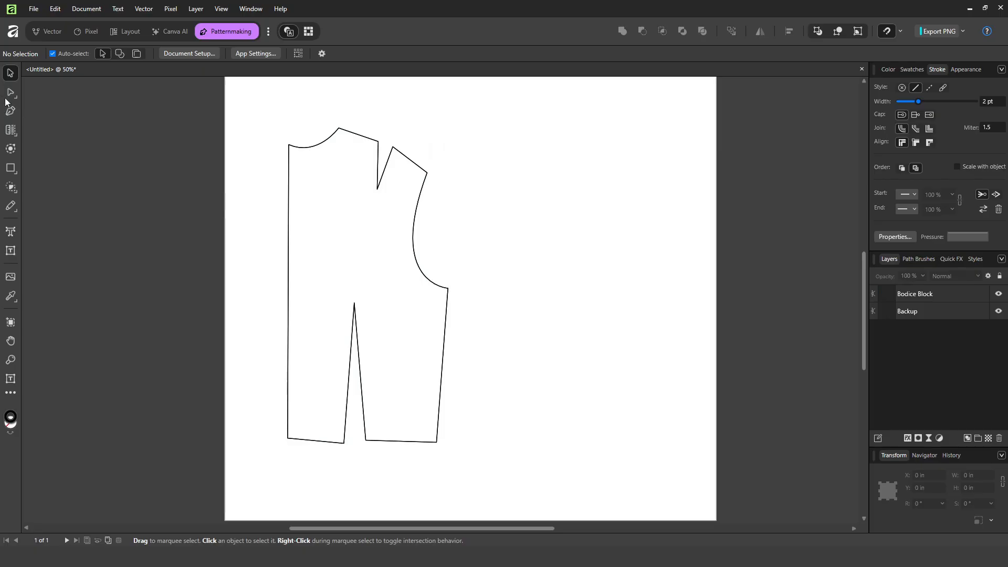
click(10, 111)
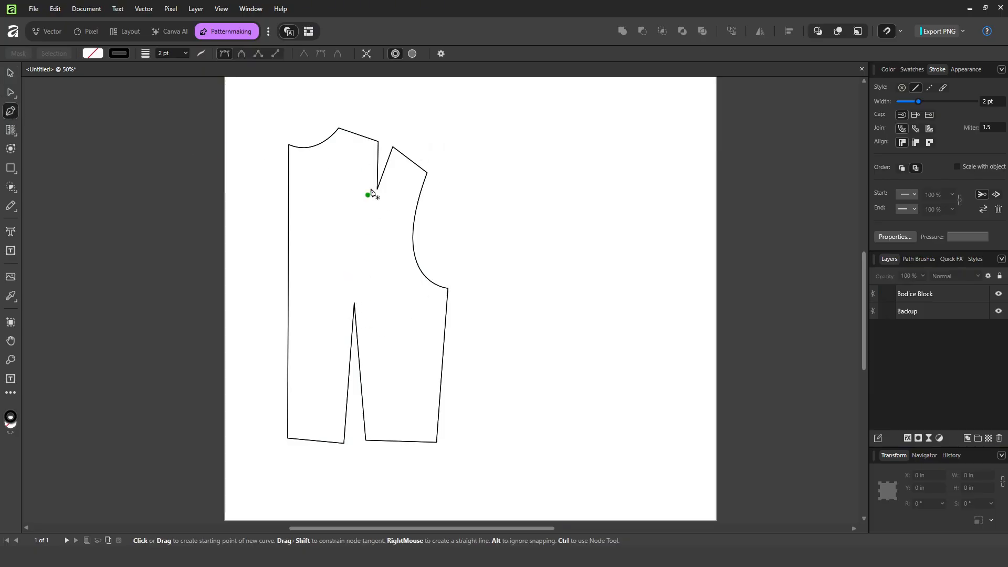
click(391, 118)
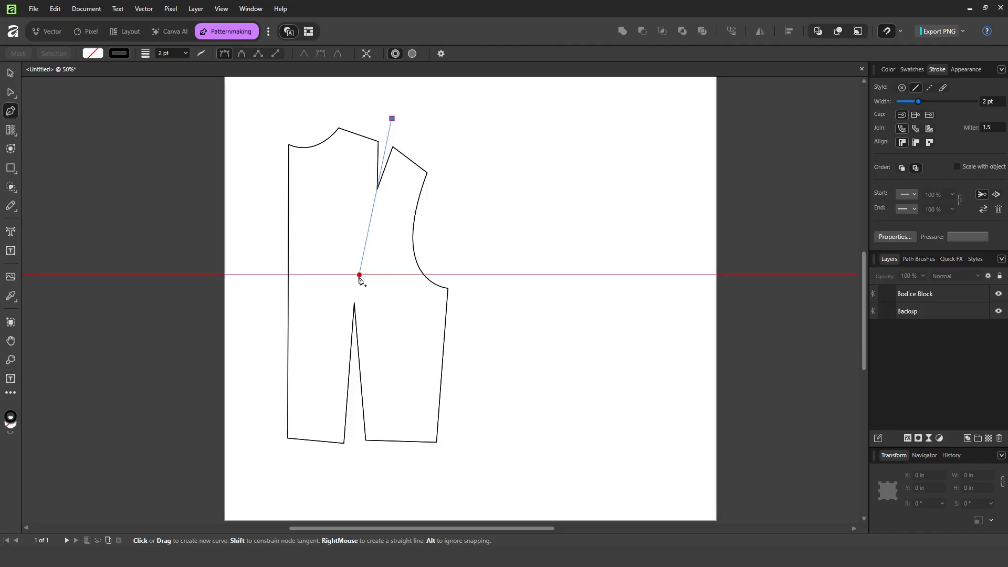
click(358, 275)
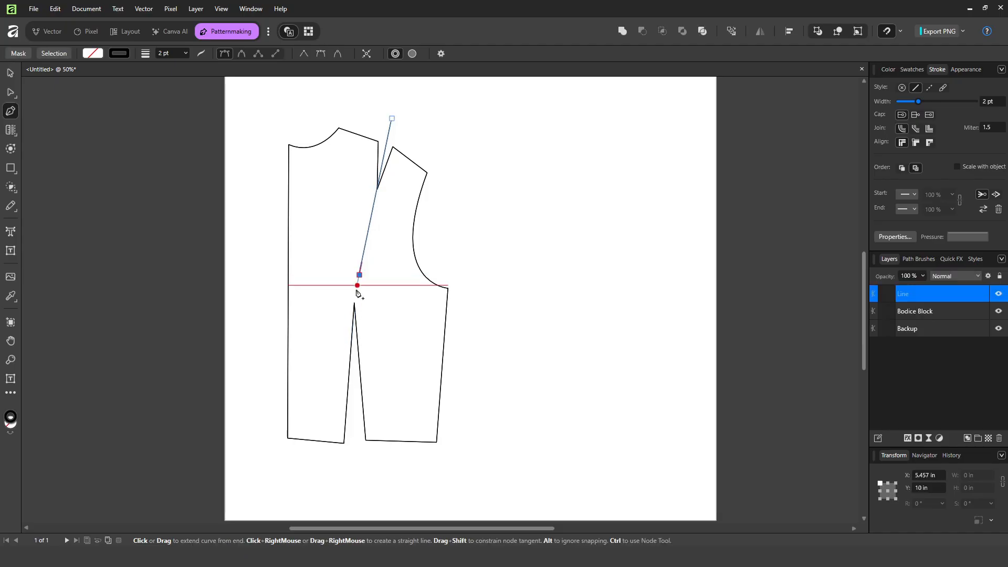
click(355, 290)
click(355, 405)
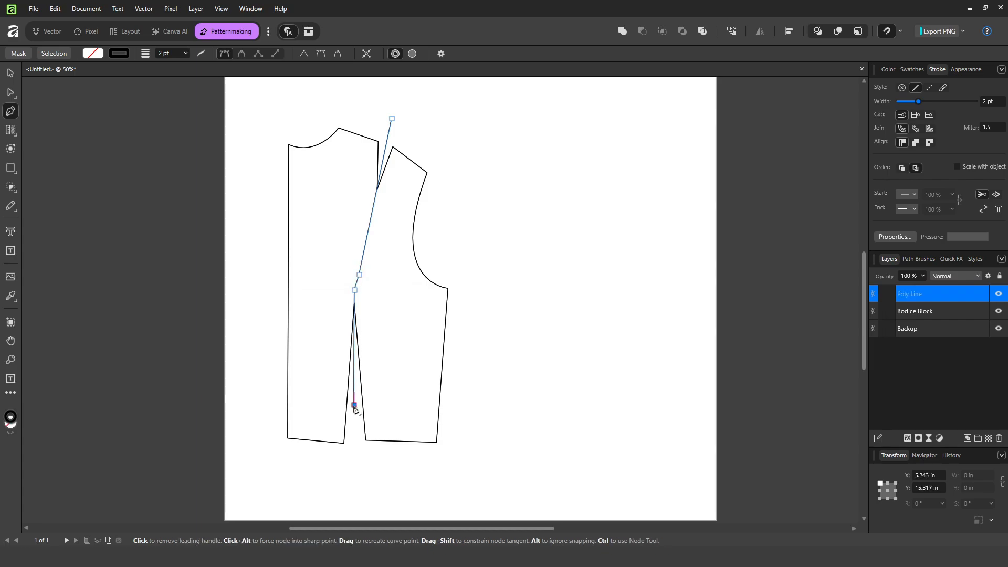
key(Escape)
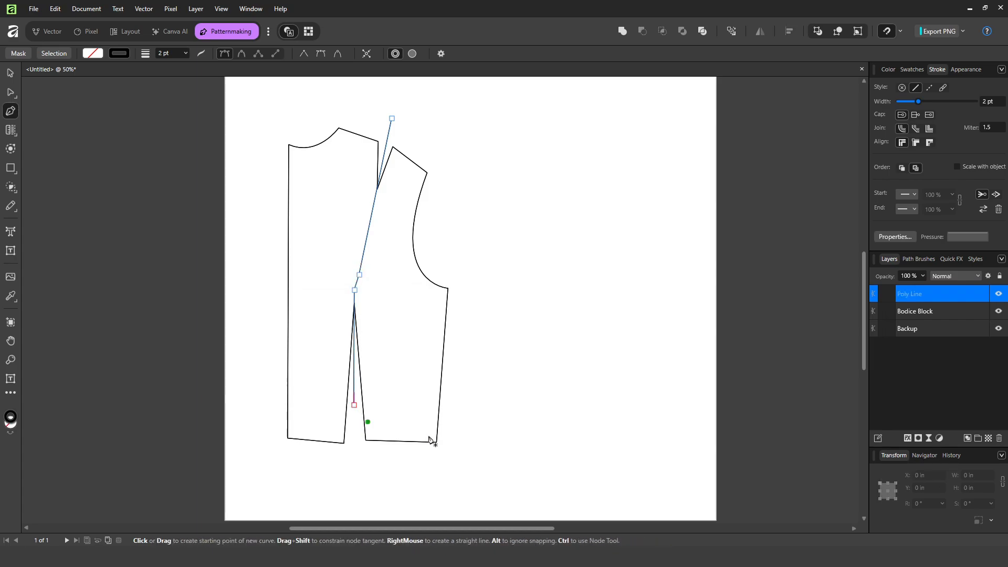
click(11, 73)
click(578, 218)
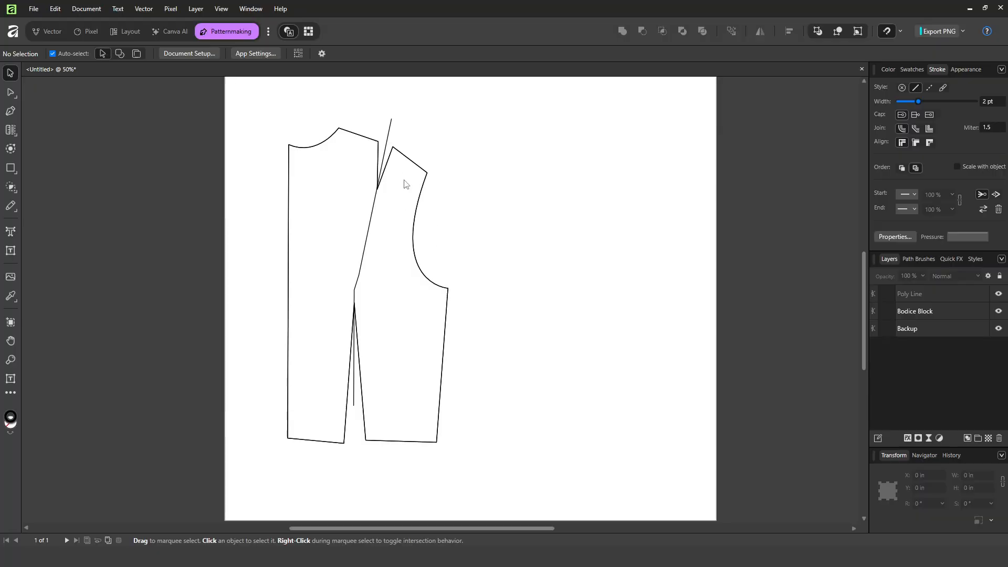
Divide the bodice block along the poly line, and hide the Backup layer
click(390, 126)
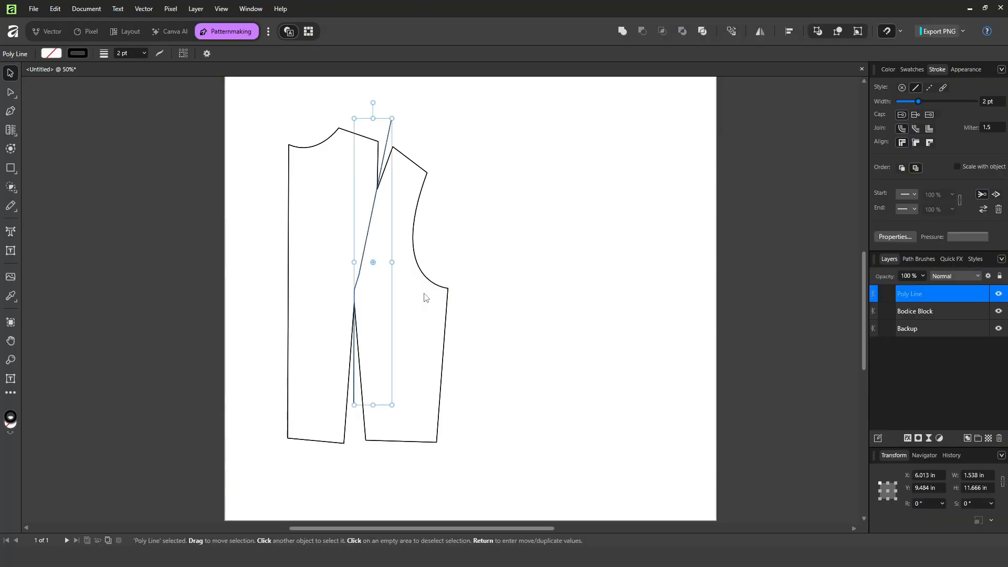
shift+click(447, 318)
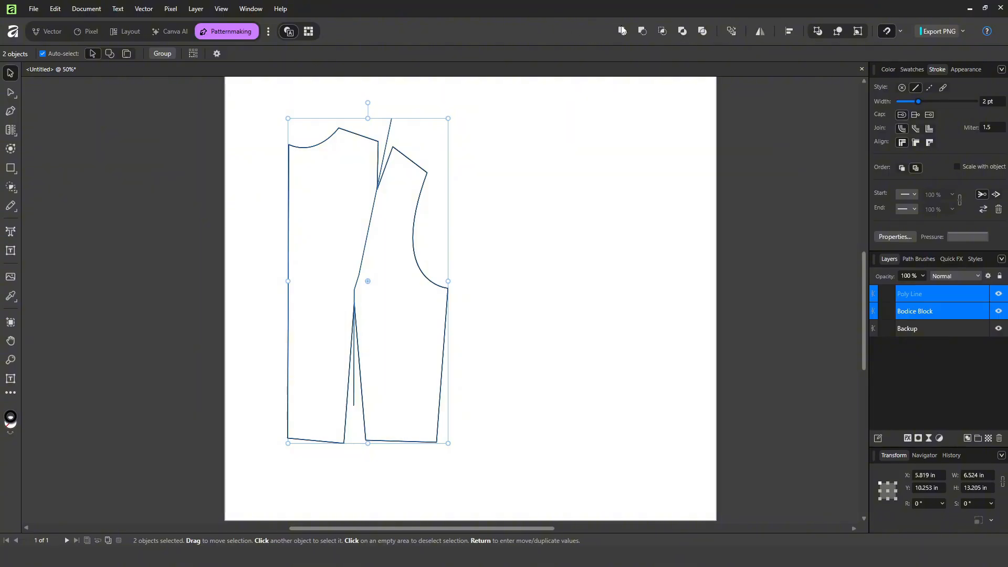
click(703, 32)
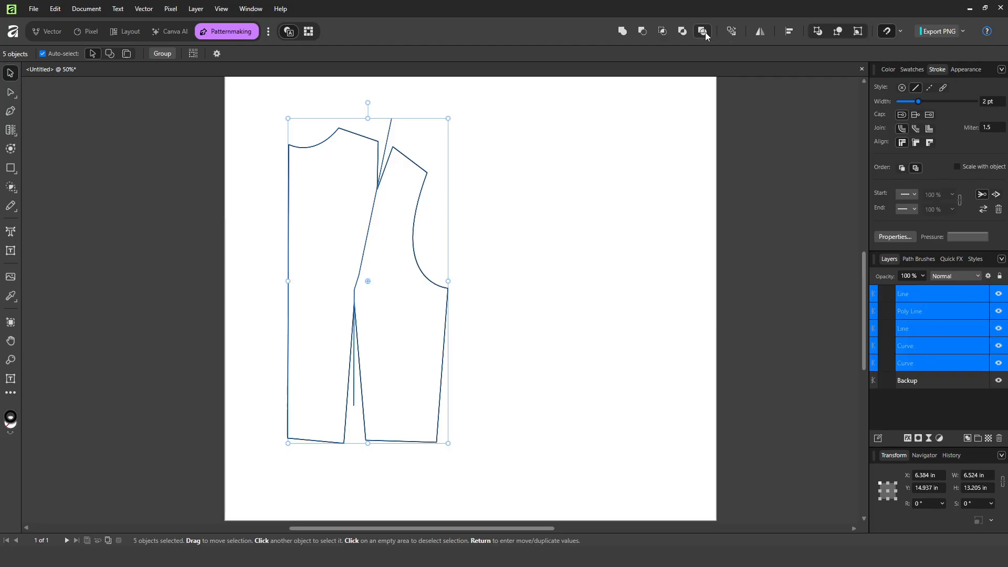
click(639, 214)
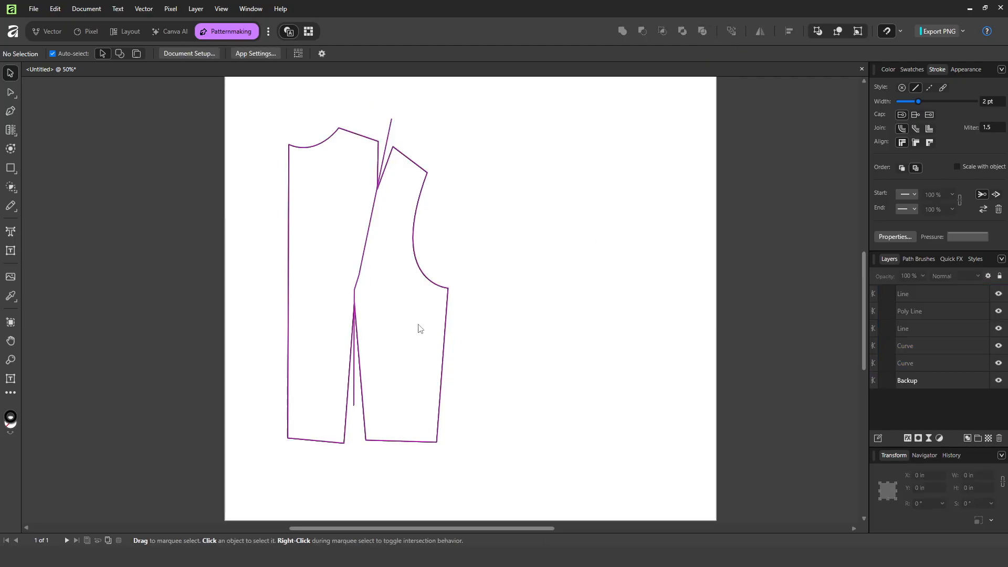
click(998, 380)
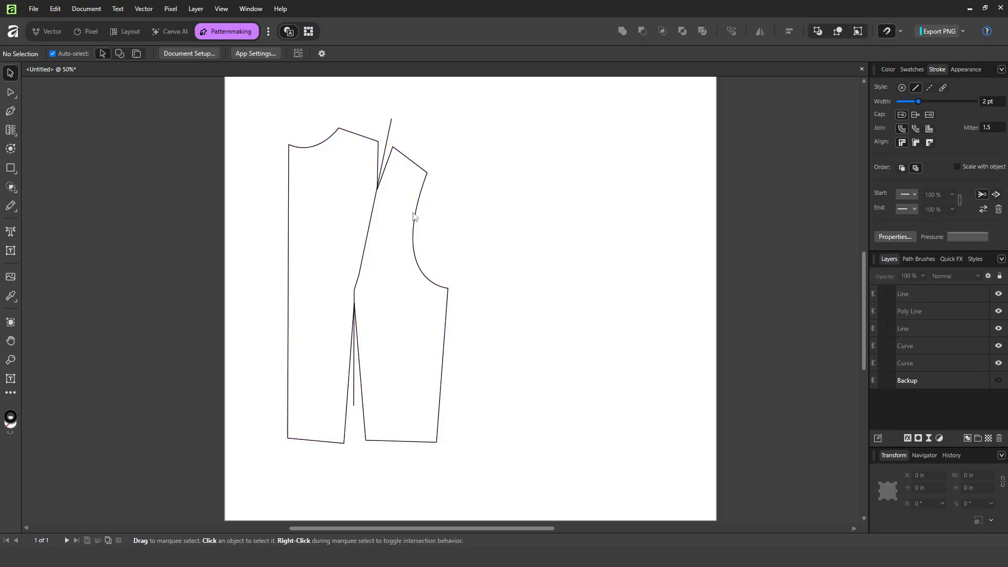
Try moving the divided side panel and the loose line at the shoulder dart away from the front panel, and undo the moves
click(433, 278)
drag(416, 304, 484, 311)
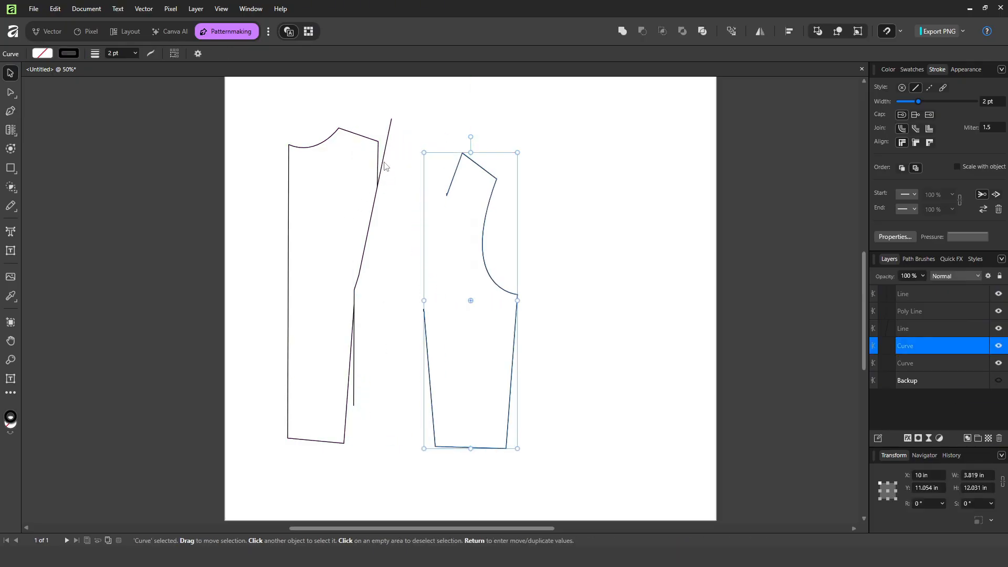
drag(385, 166, 431, 175)
key(ctrl+z)
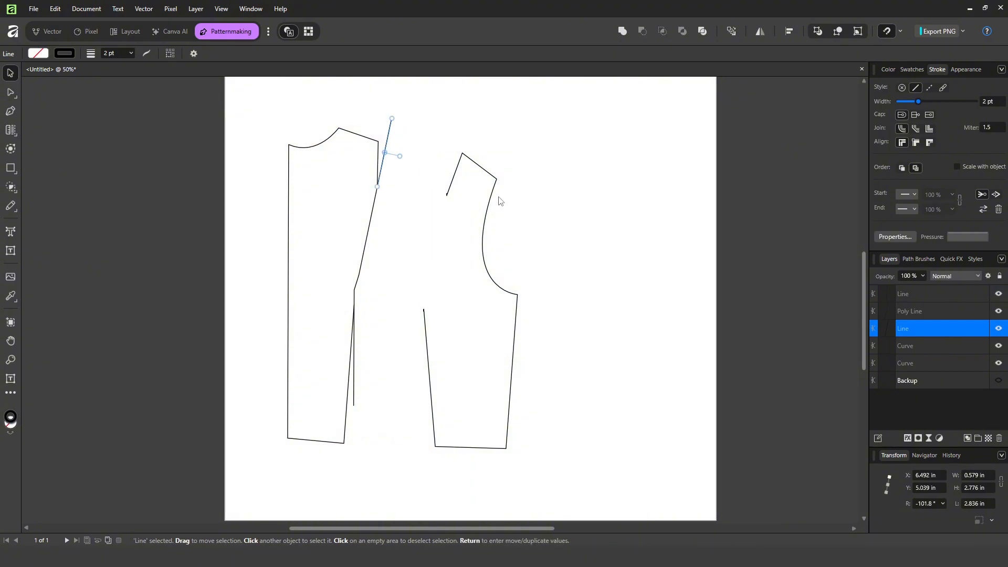
key(ctrl+z)
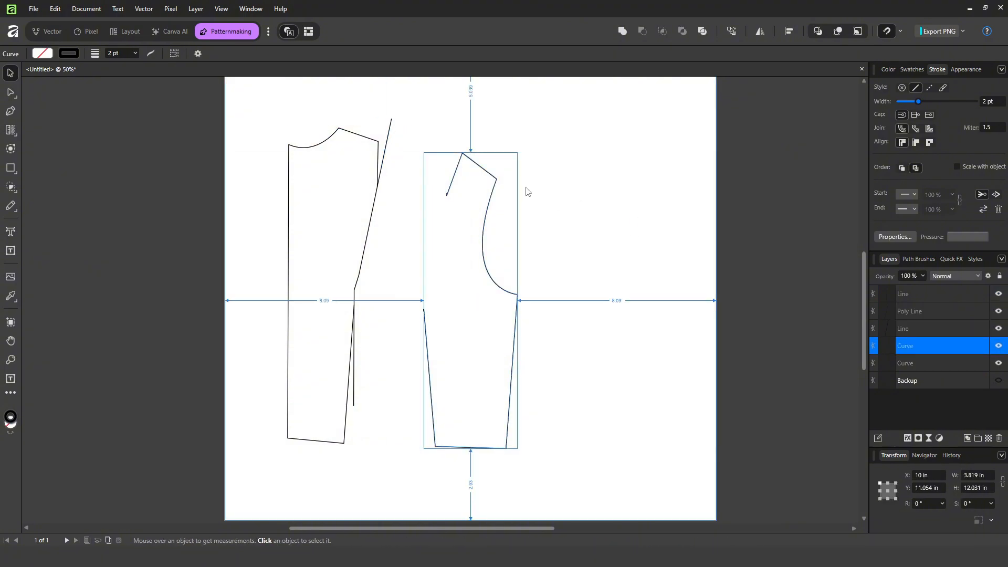
key(ctrl+z)
key(ctrl+z)
Delete the two leftover line pieces inside the shoulder dart and the waist dart
click(388, 139)
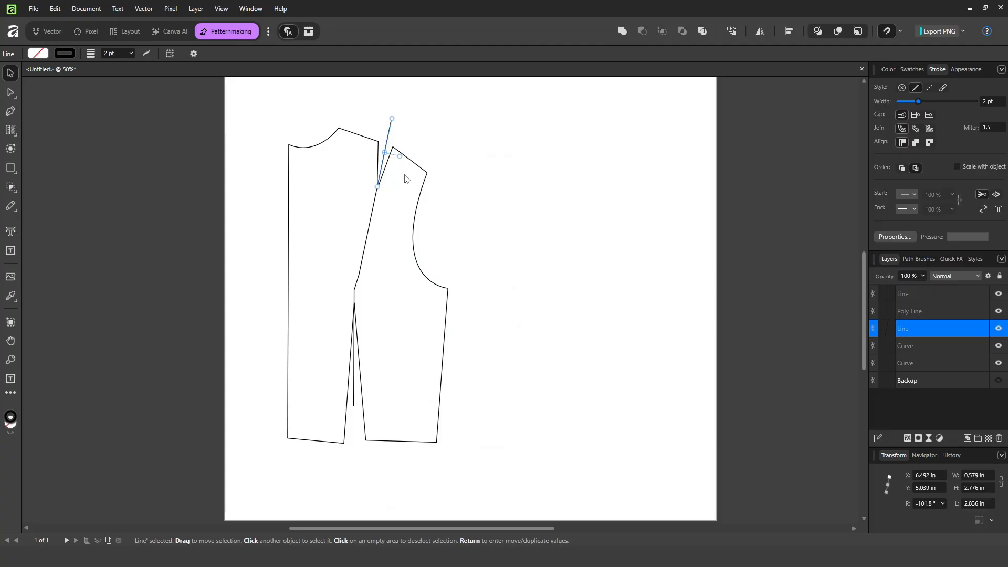
key(Delete)
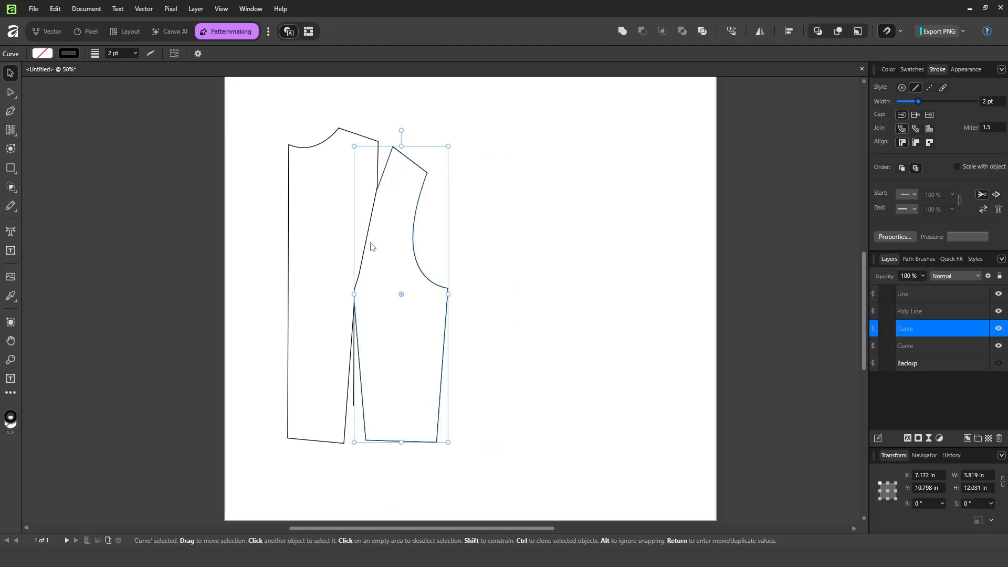
click(353, 377)
key(Delete)
Merge the side panel outline and the dividing poly line into one curves object
click(431, 334)
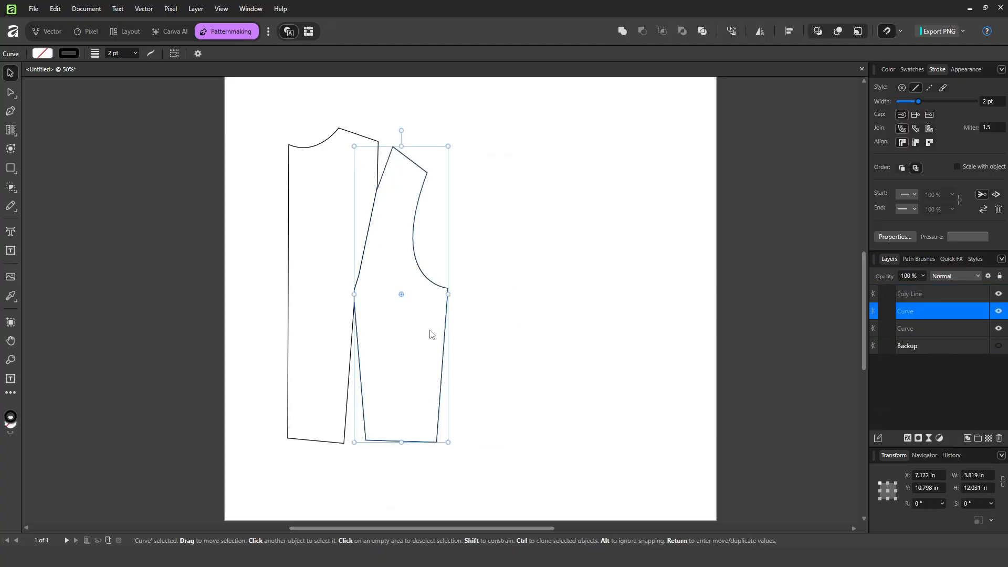
shift+click(368, 250)
right_click(933, 298)
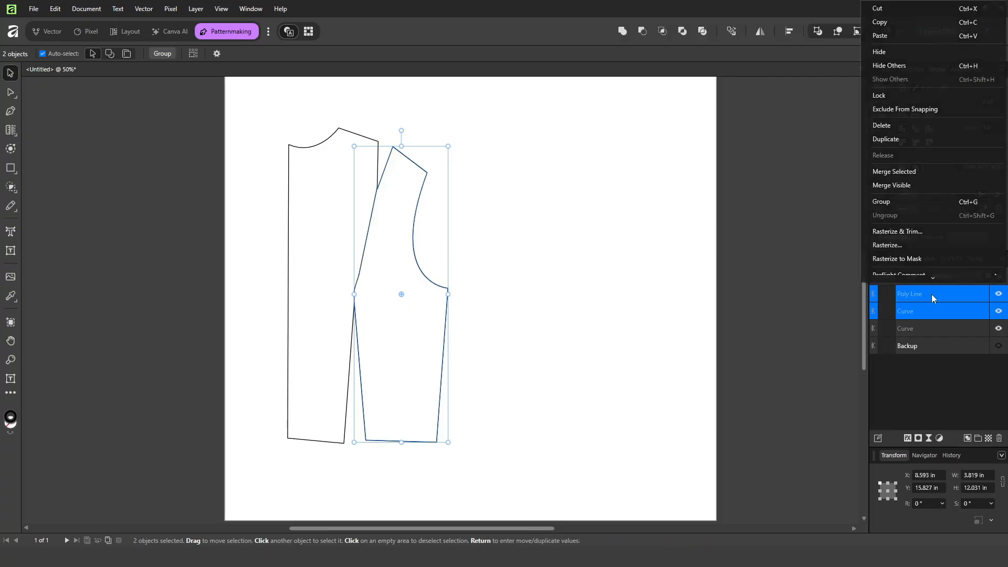
click(139, 8)
click(166, 186)
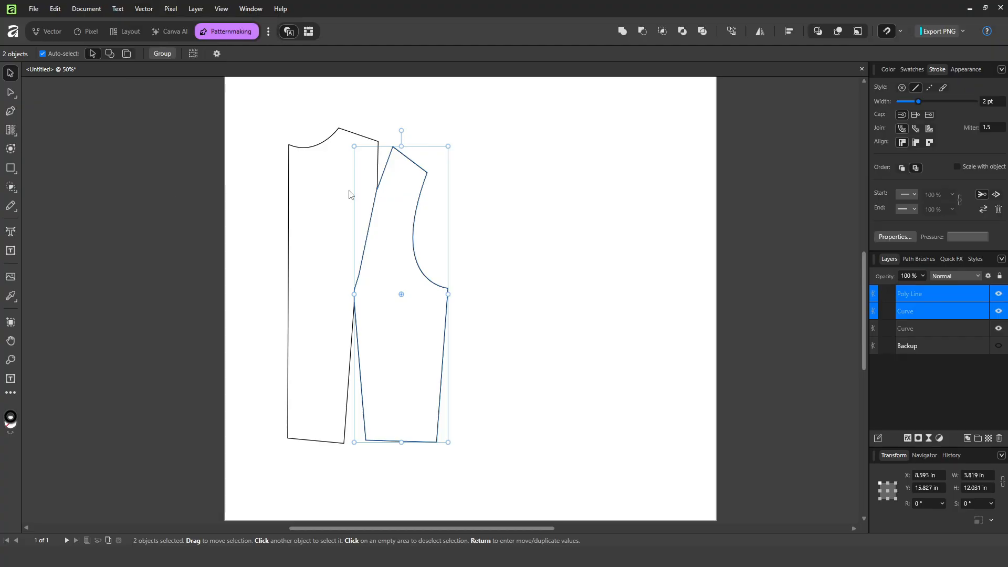
Try moving the merged side panel away from the front panel, and undo the move
click(447, 292)
drag(447, 292, 525, 292)
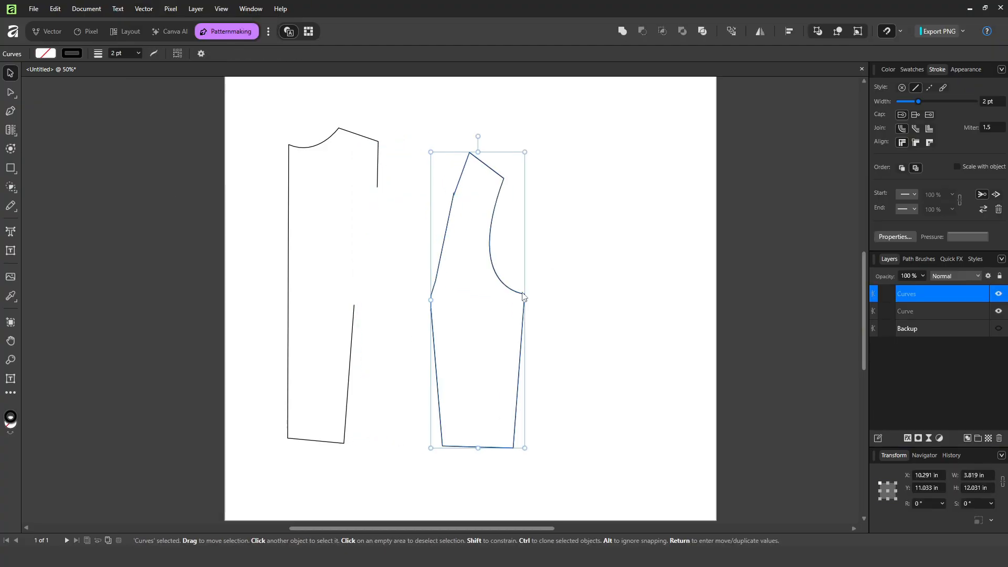
key(ctrl+z)
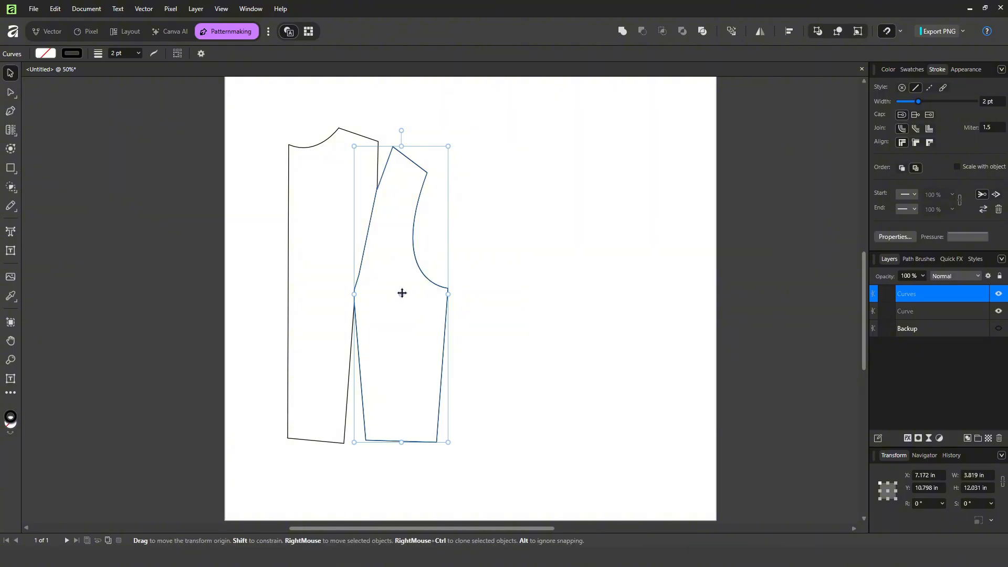
Place the side panel's transform origin beside the waist dart point, and rotate the panel clockwise by about 8.1° to close the waist dart
drag(402, 293, 354, 294)
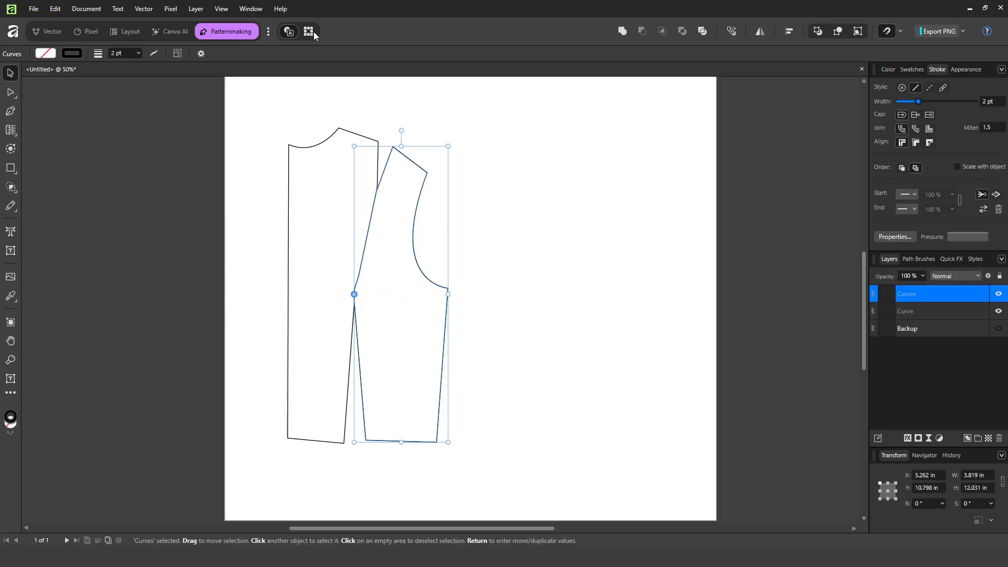
click(200, 53)
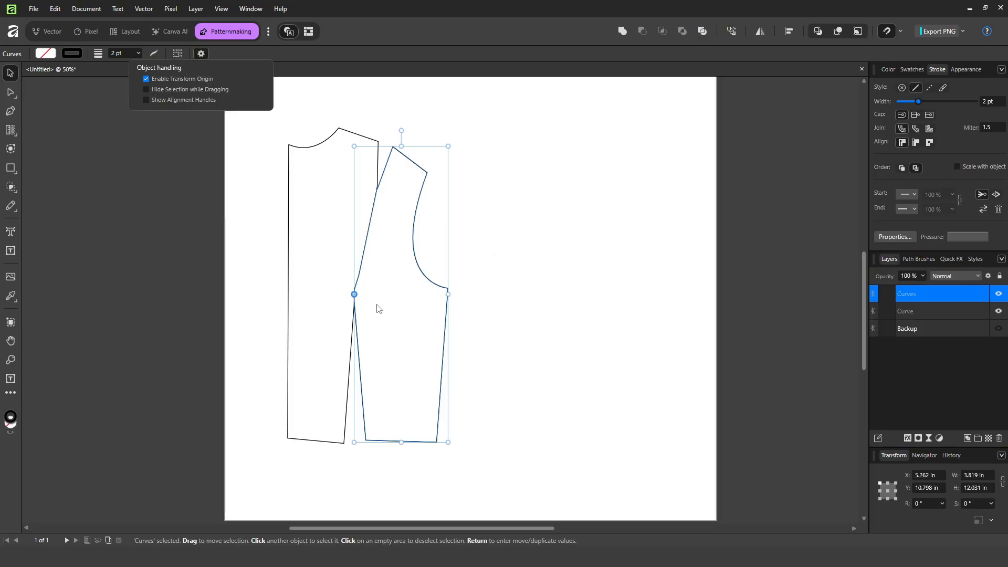
click(624, 292)
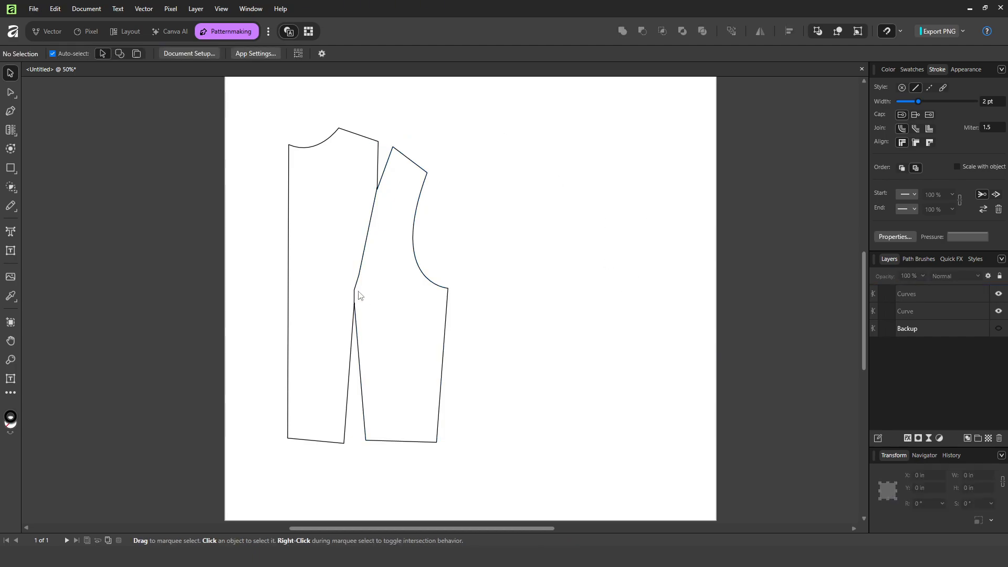
click(413, 162)
drag(402, 129, 431, 124)
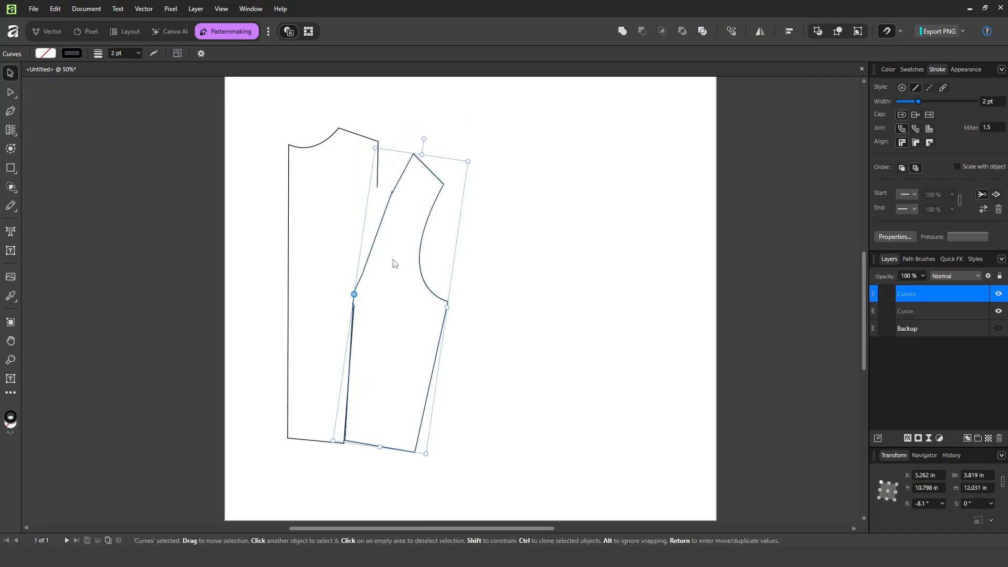
Undo the side panel's rotation, and rotate it clockwise by about 8.8° around a transform origin placed on the waist dart point
key(ctrl+z)
click(536, 294)
click(362, 291)
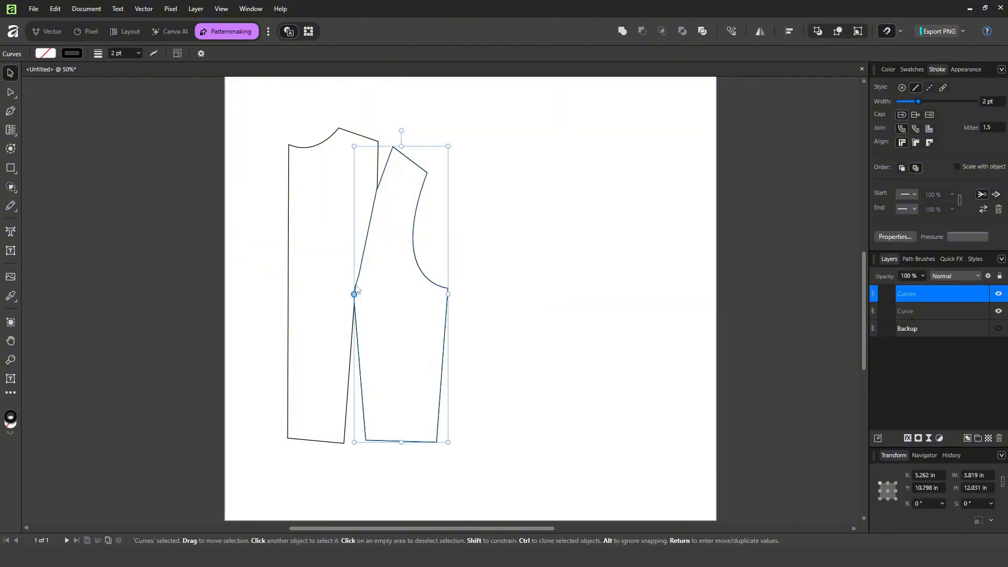
drag(353, 292, 353, 305)
drag(401, 131, 425, 144)
Nudge the rotated side panel so its waist dart leg lines up with the front panel's dart leg, and deselect it
key(Down)
key(Down)
key(Down)
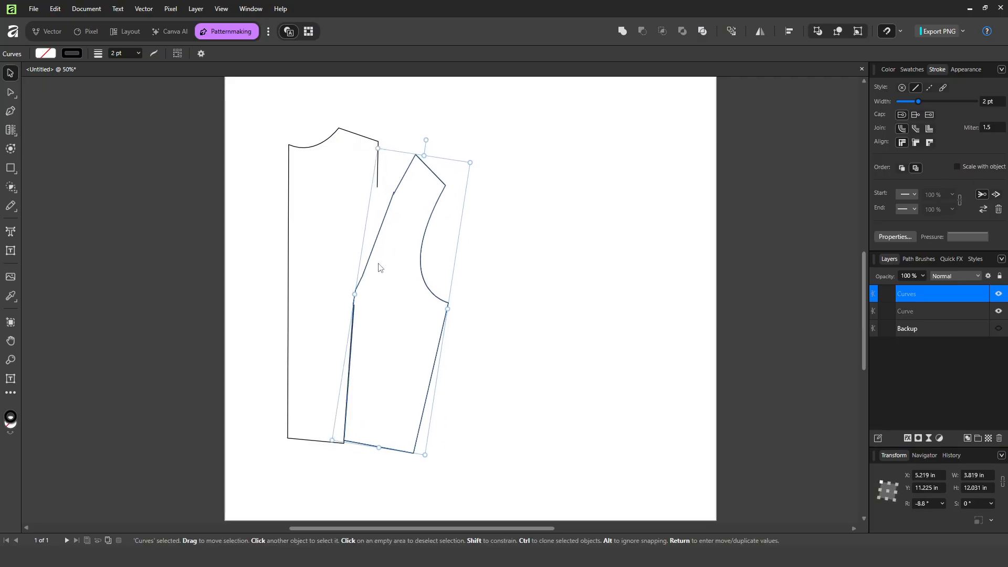
drag(380, 267, 380, 265)
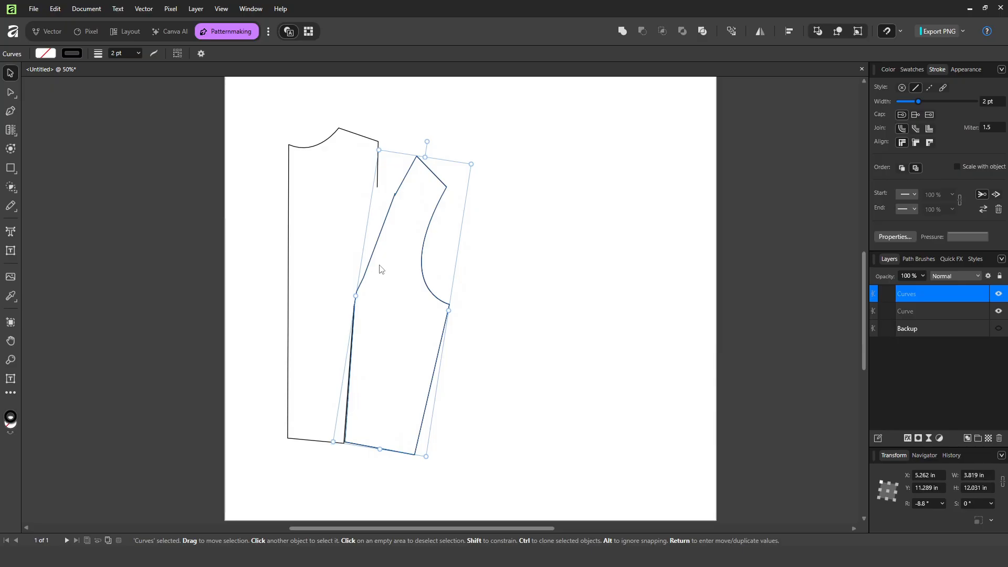
click(558, 227)
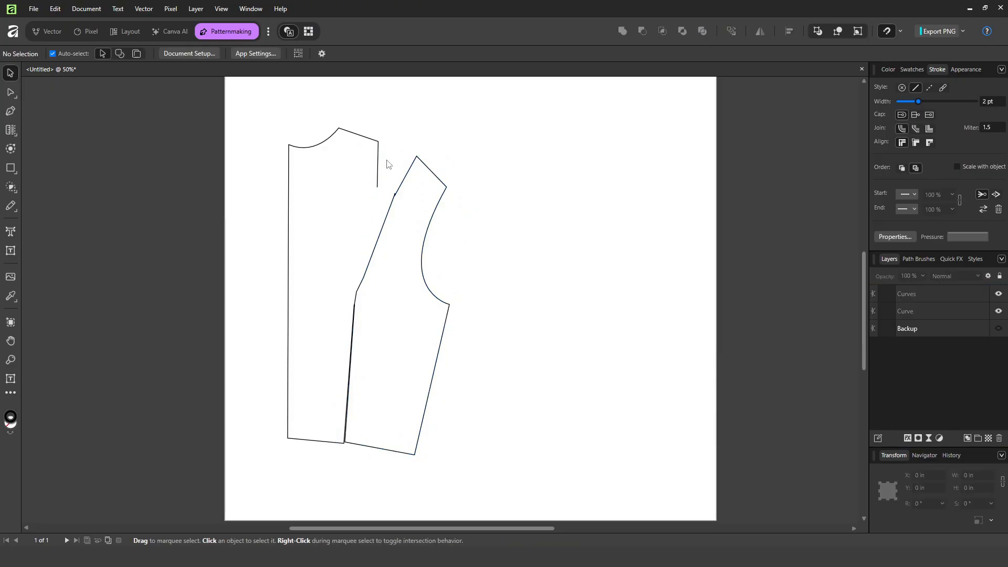
Extend the front panel's open shoulder dart line straight down to the side panel's edge by moving its end node
click(7, 91)
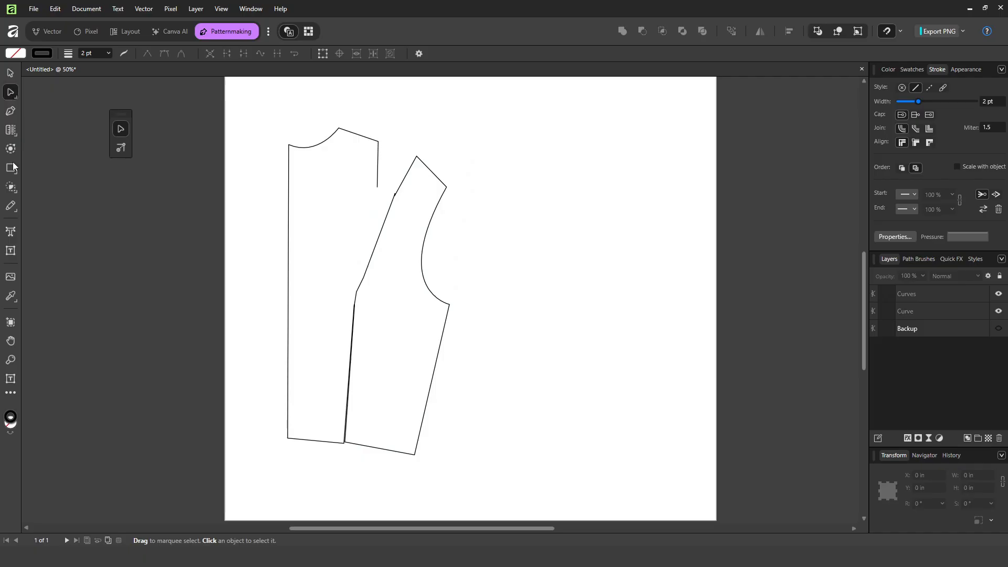
click(378, 176)
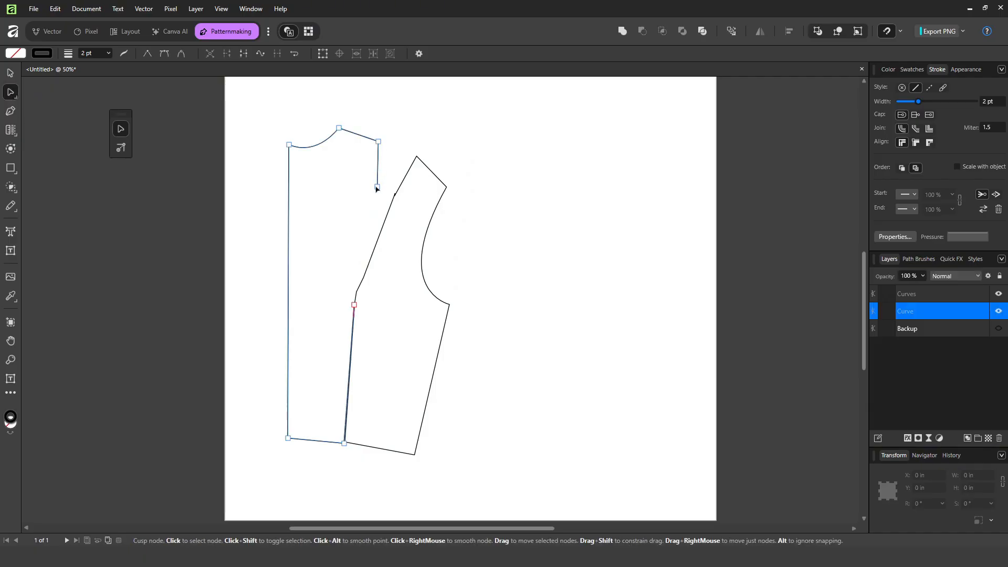
drag(377, 187, 378, 235)
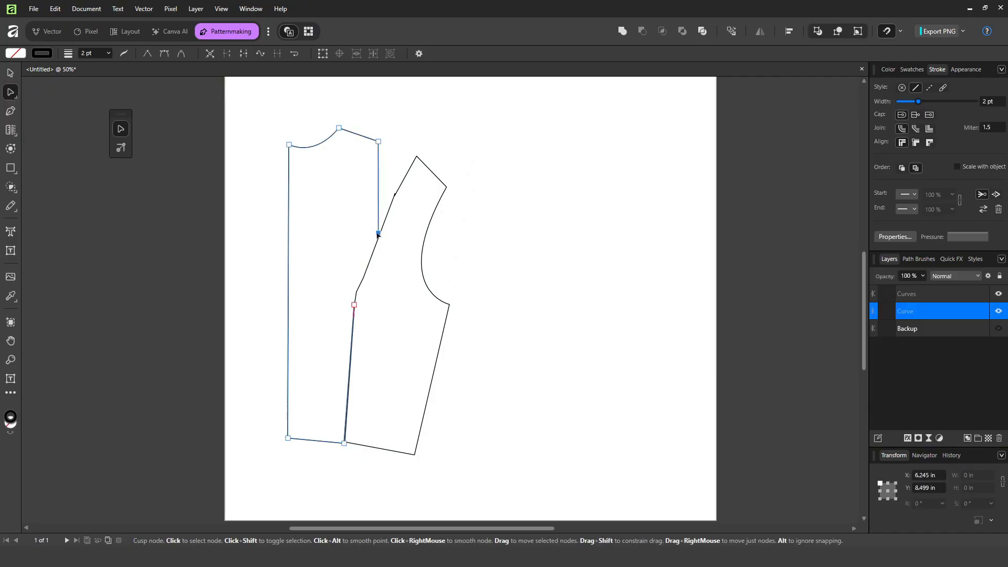
click(586, 198)
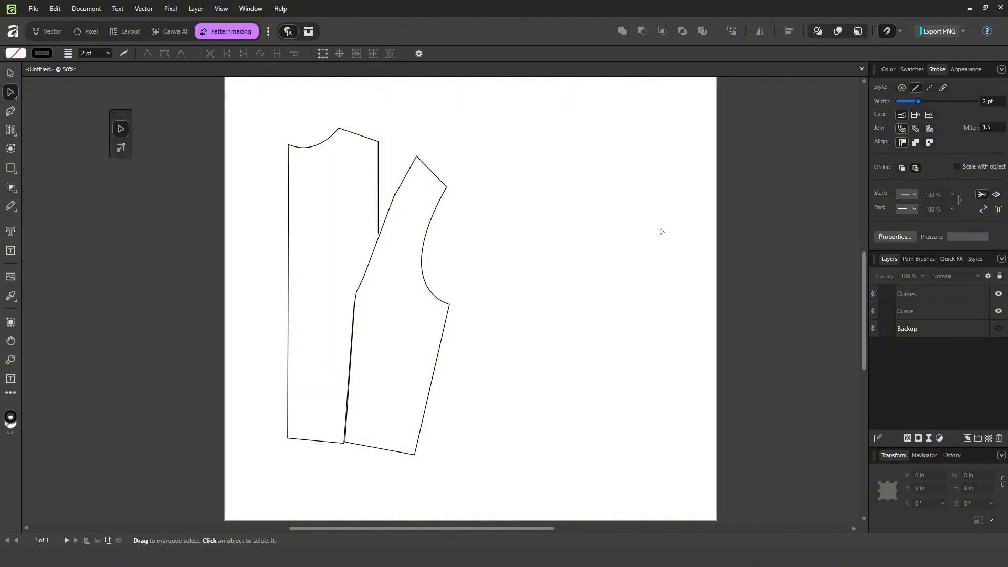
Delete the front and side panel curves, and show the hidden Backup bodice block
click(969, 286)
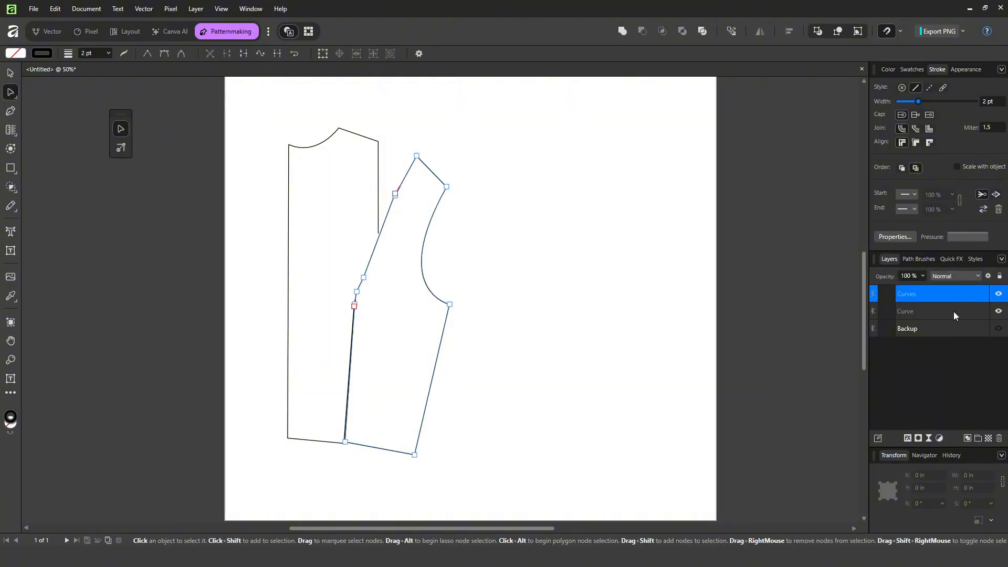
shift+click(953, 311)
key(Delete)
click(953, 311)
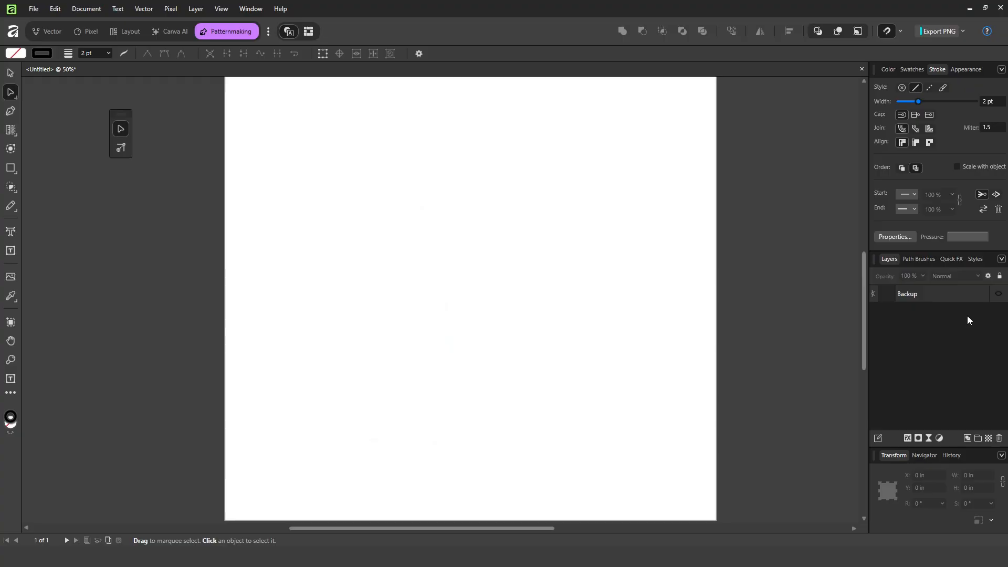
click(998, 293)
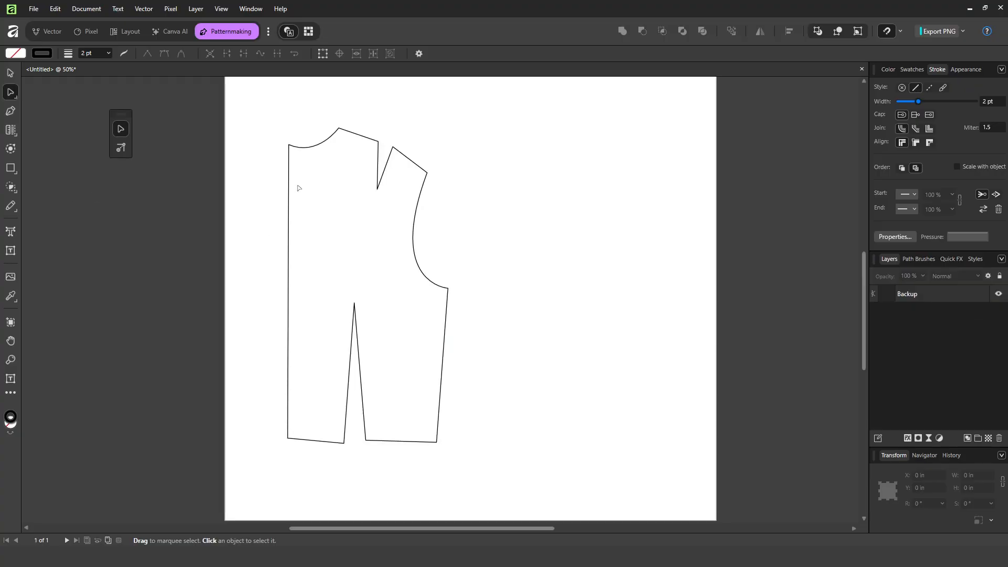
Flip the Backup bodice block horizontally and deselect it
key(v)
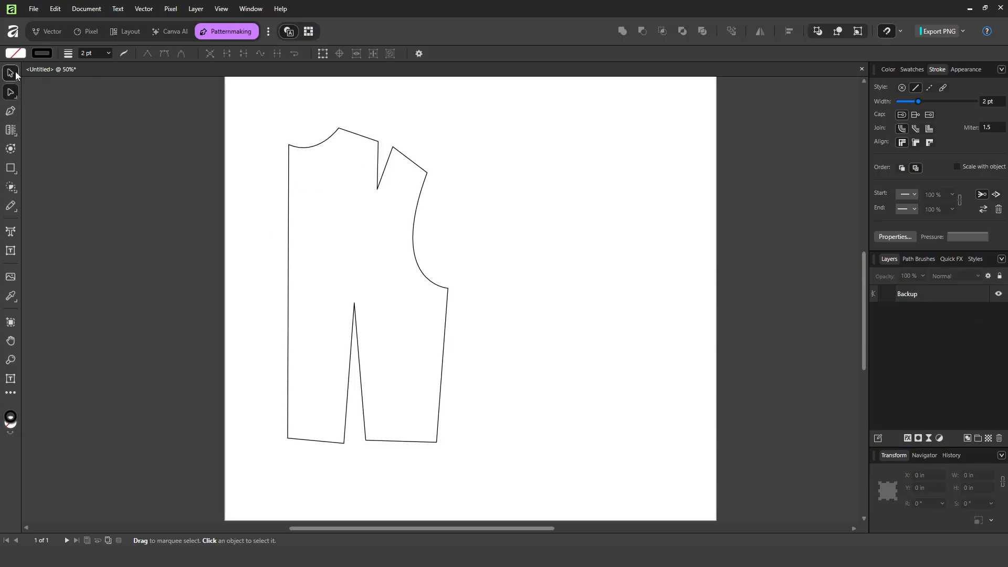
click(412, 163)
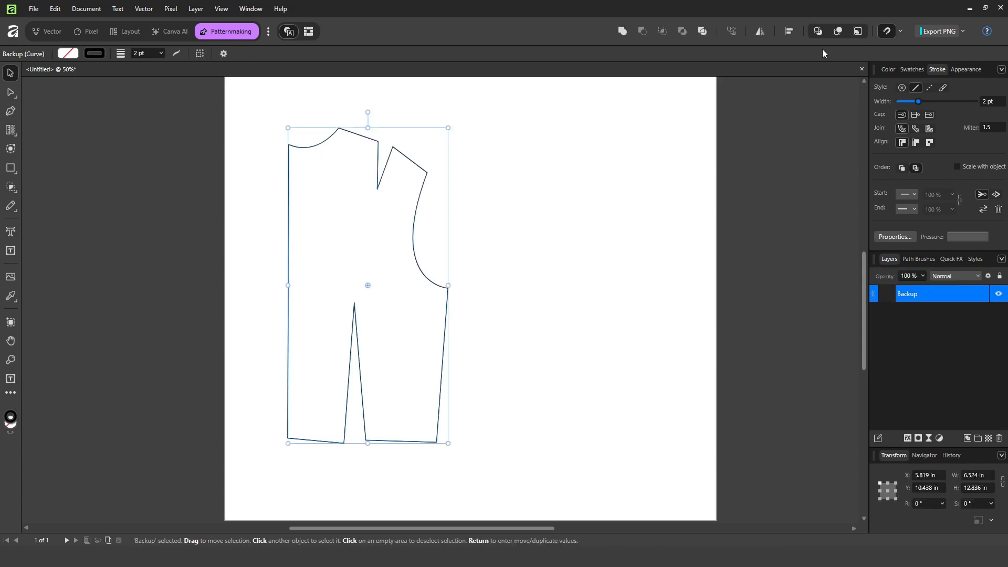
click(761, 30)
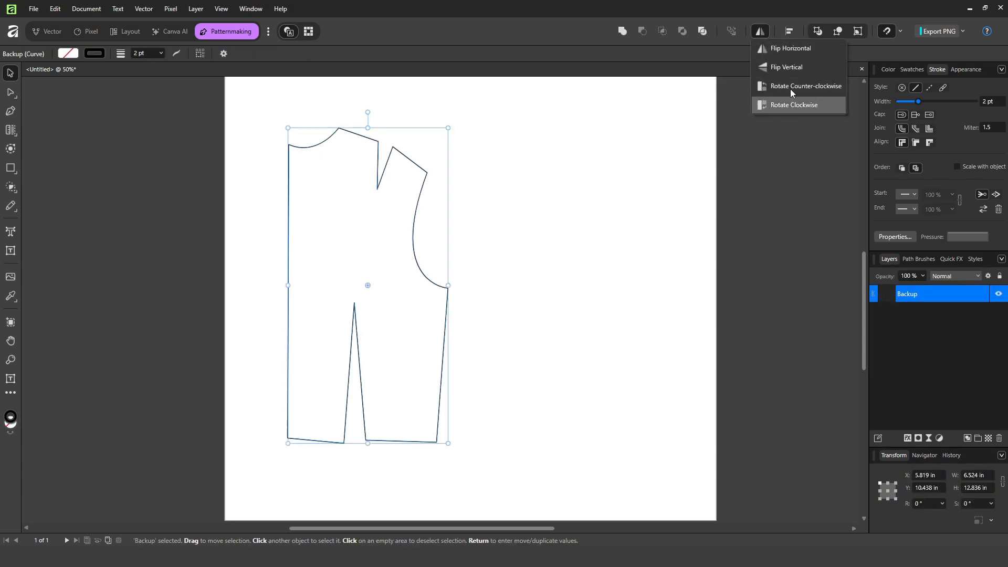
click(792, 43)
click(805, 221)
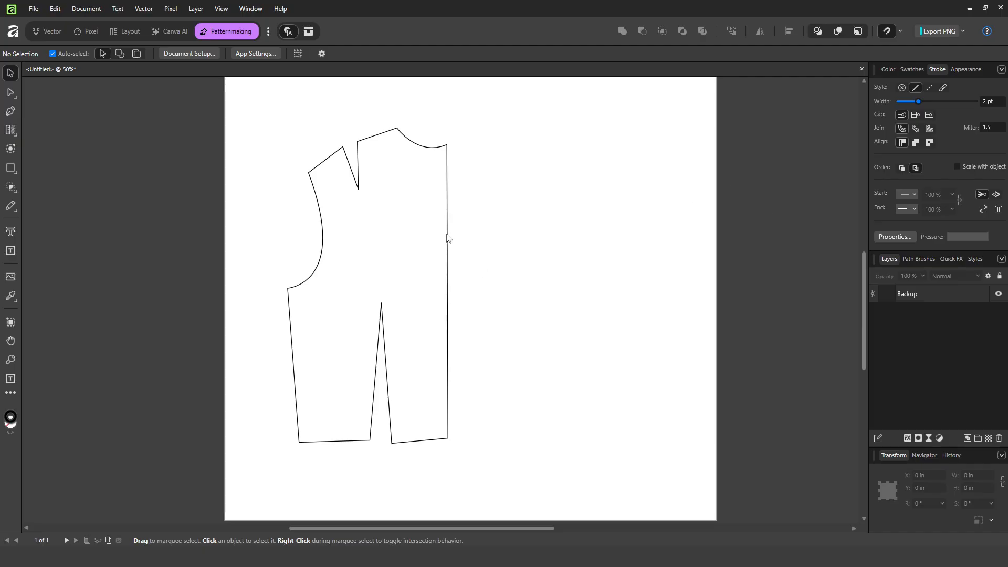
Duplicate the Backup bodice layer, keeping the upper copy selected in the Patternmaking workspace
click(905, 295)
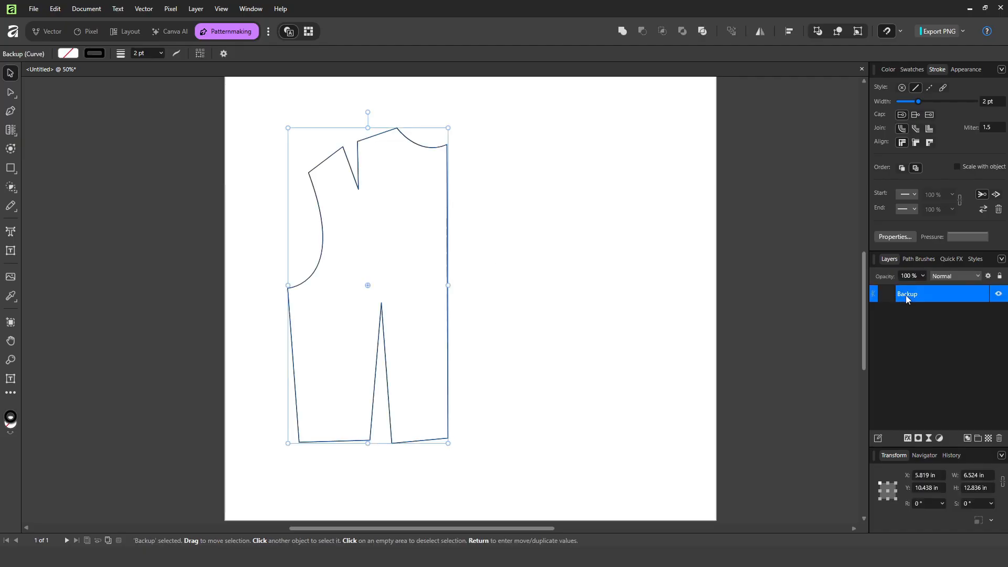
key(ctrl+j)
double_click(905, 295)
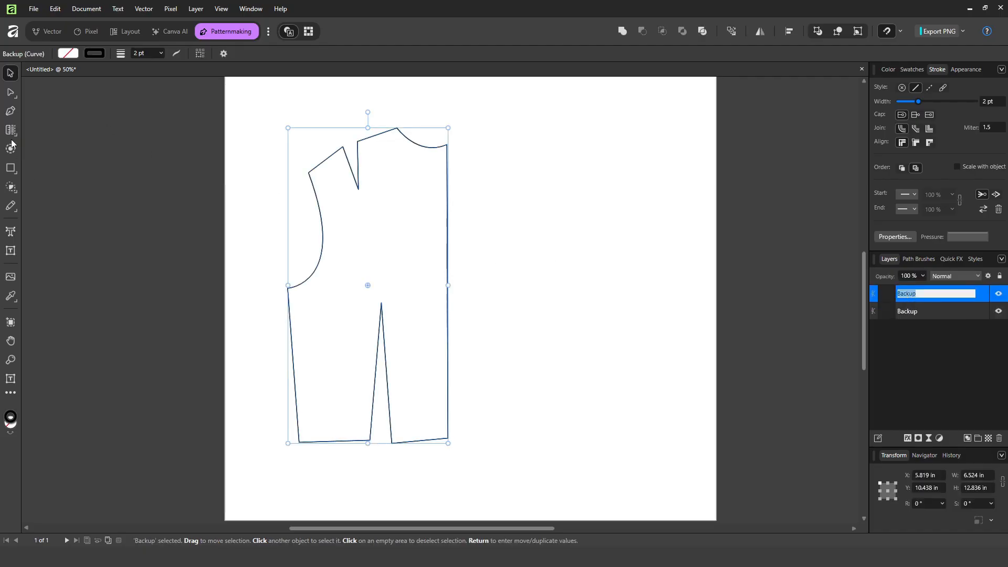
click(46, 32)
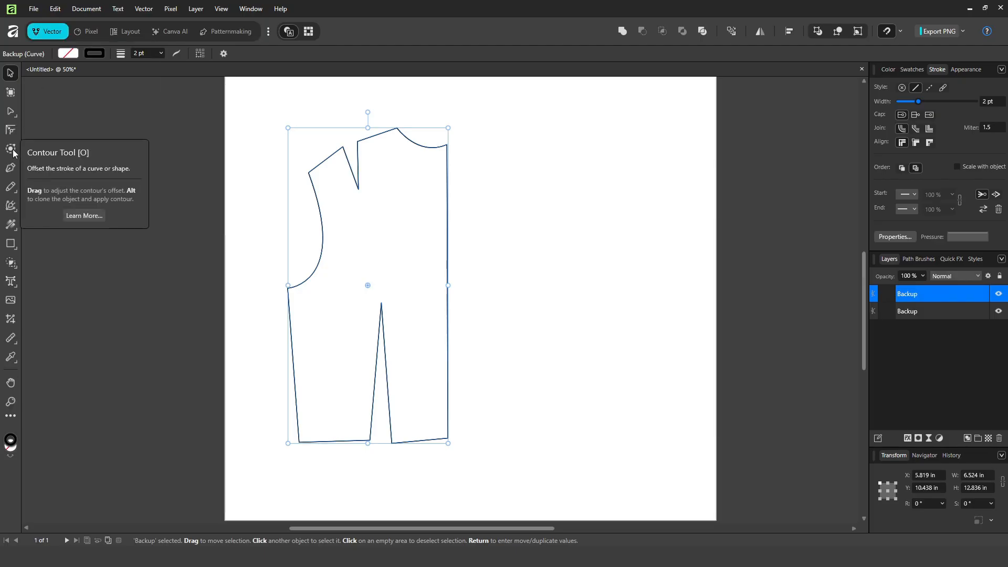
click(207, 31)
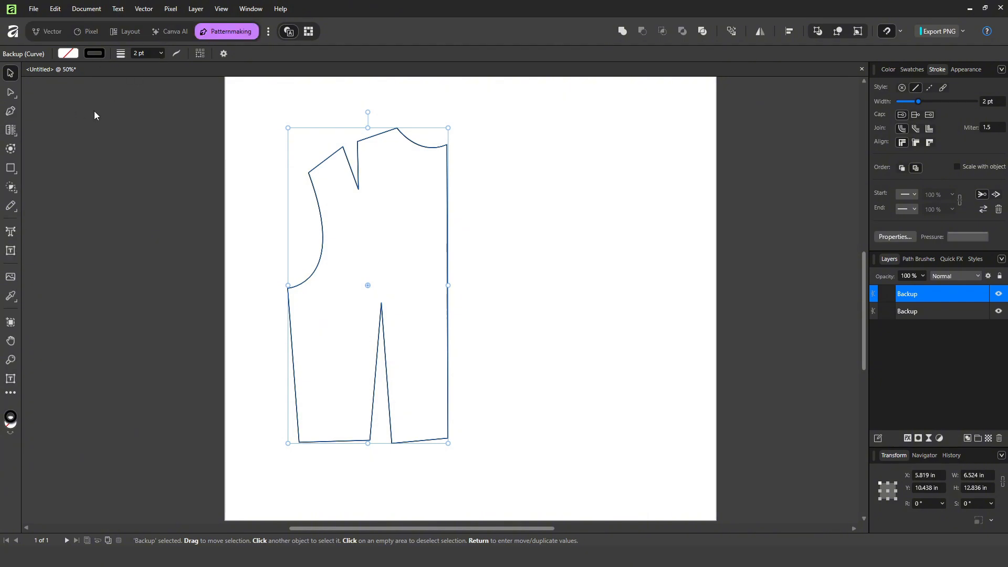
Offset the bodice copy outward with a 0.5 in contour and mitered corners, and bake its appearance
click(14, 148)
text(.5)
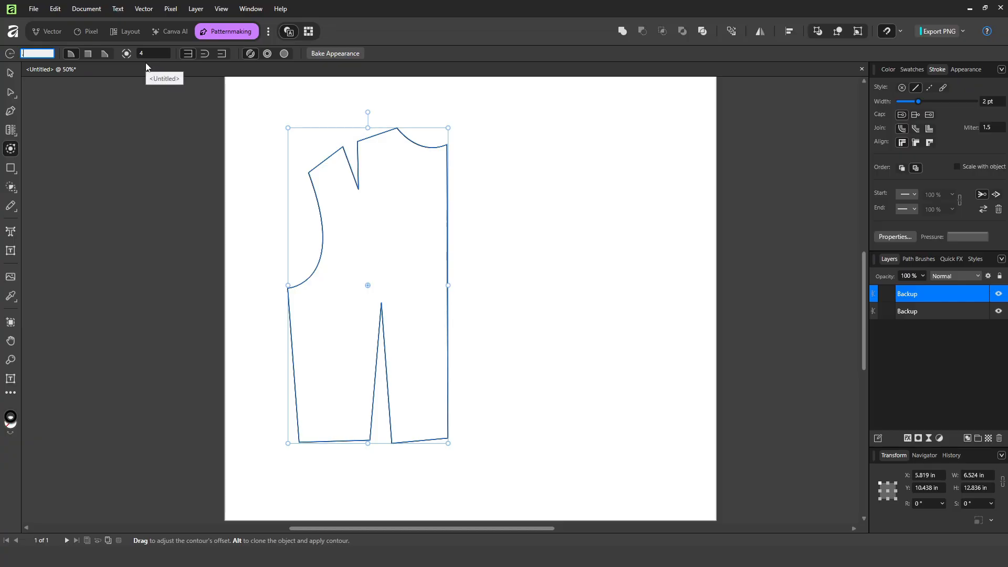
key(Return)
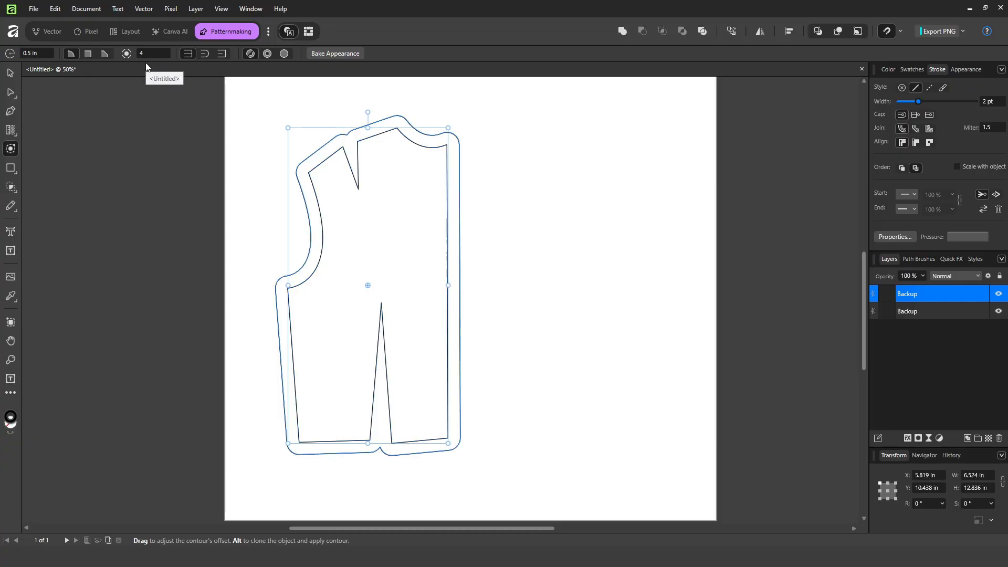
click(88, 55)
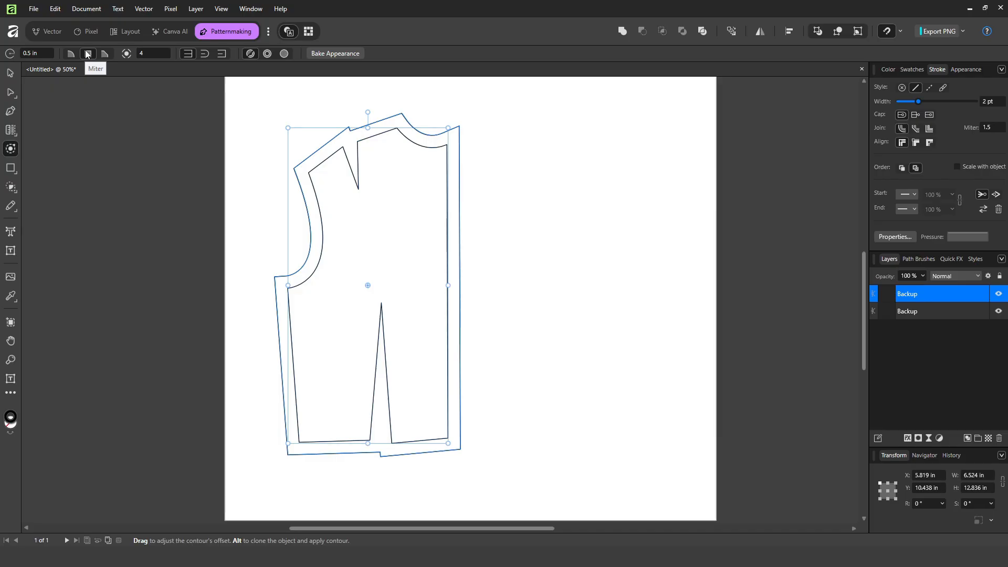
click(338, 53)
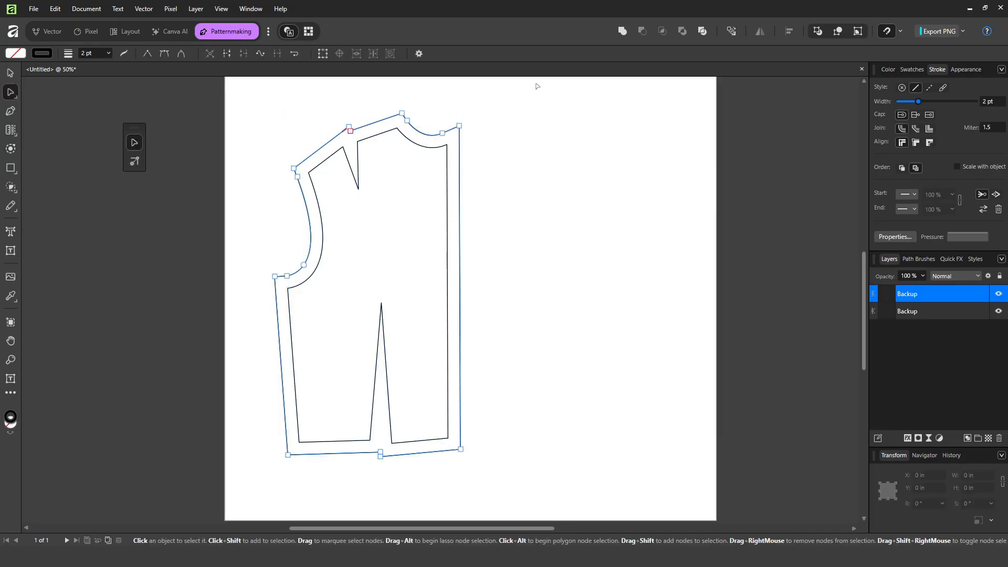
Rename the baked outer contour layer as Seam Allowance
double_click(911, 295)
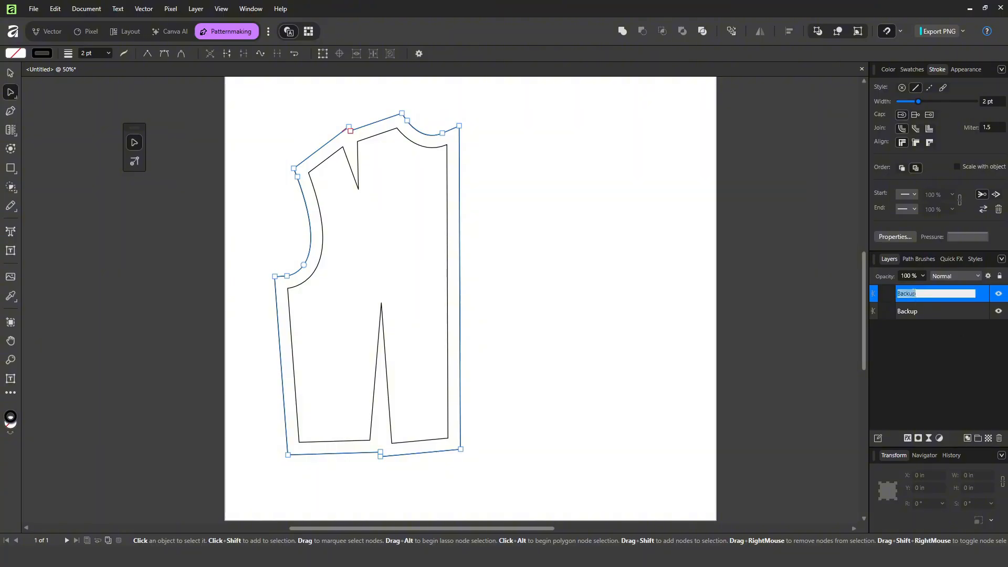
text(Seam Allowance)
click(654, 289)
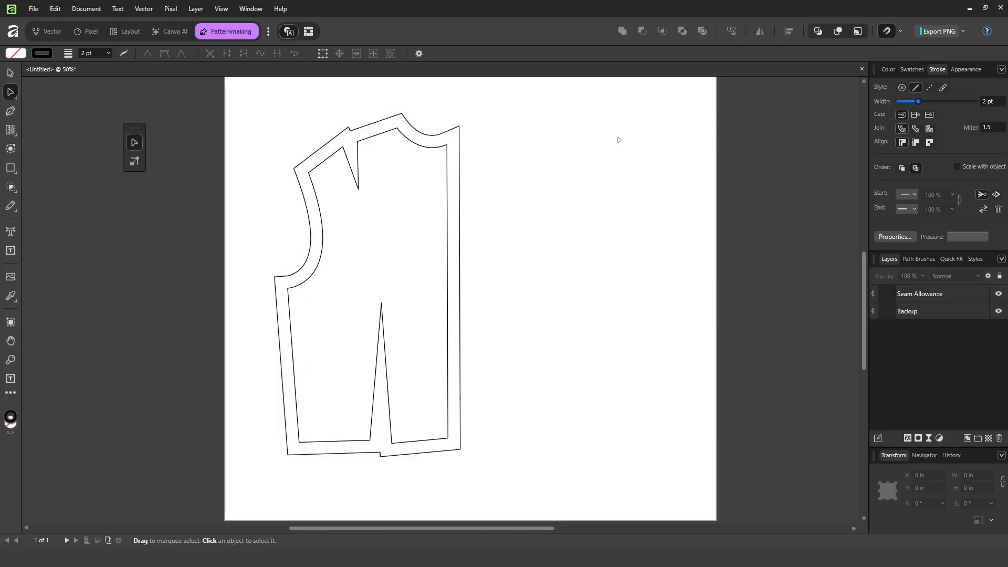
Delete the two nodes forming the notch above the shoulder dart on the Seam Allowance outline
click(351, 132)
click(351, 131)
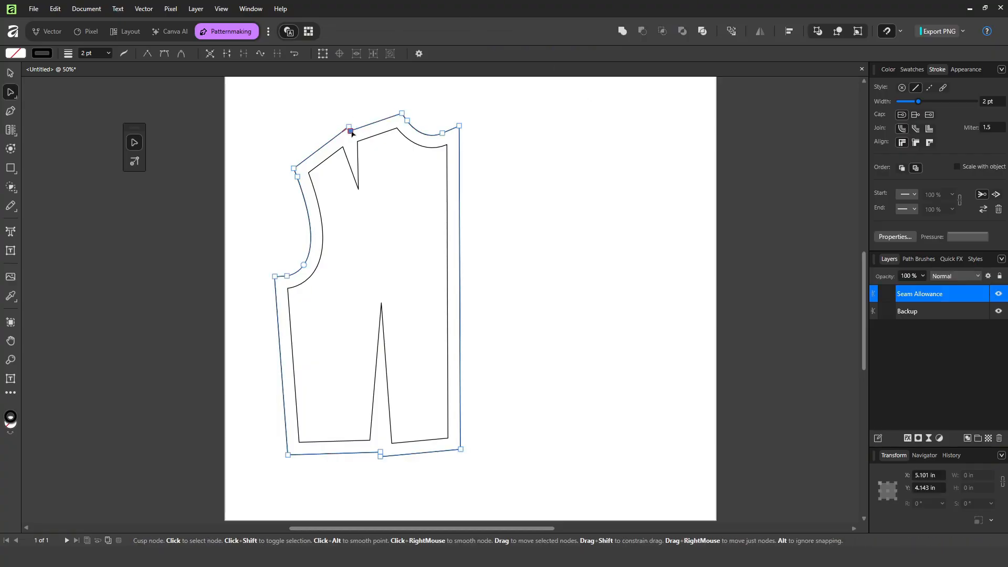
click(341, 122)
drag(341, 124, 356, 140)
click(335, 117)
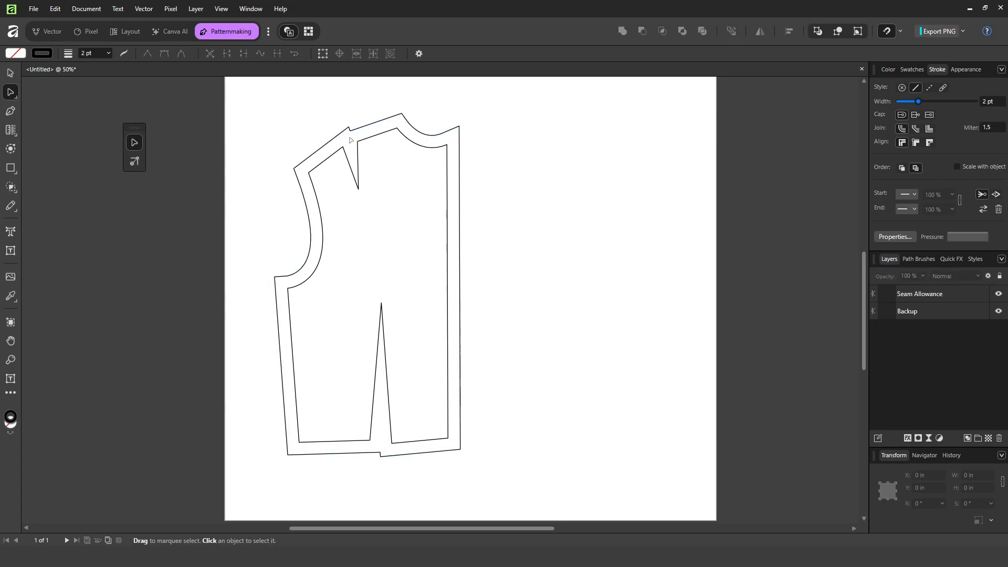
click(351, 133)
click(350, 131)
key(Delete)
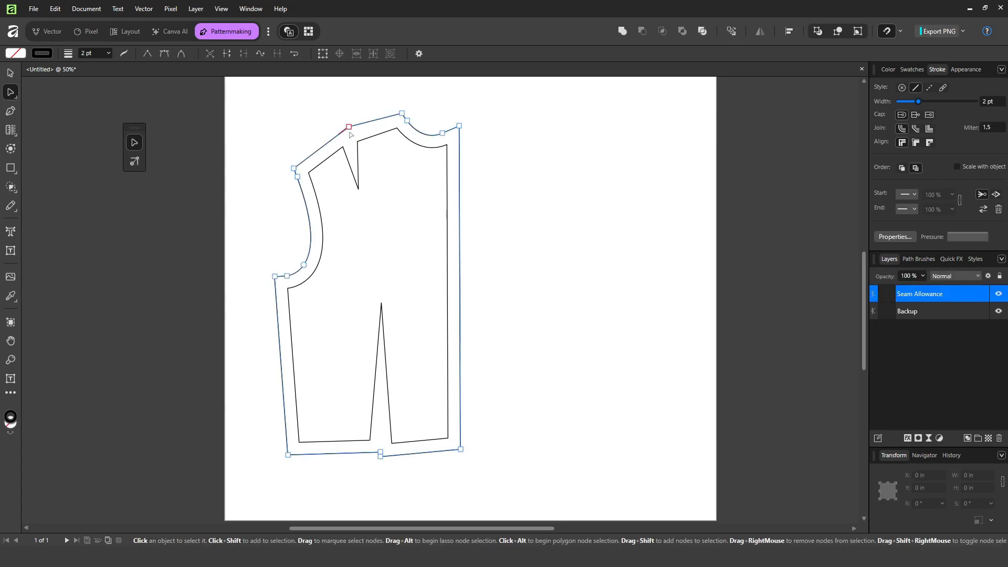
key(Delete)
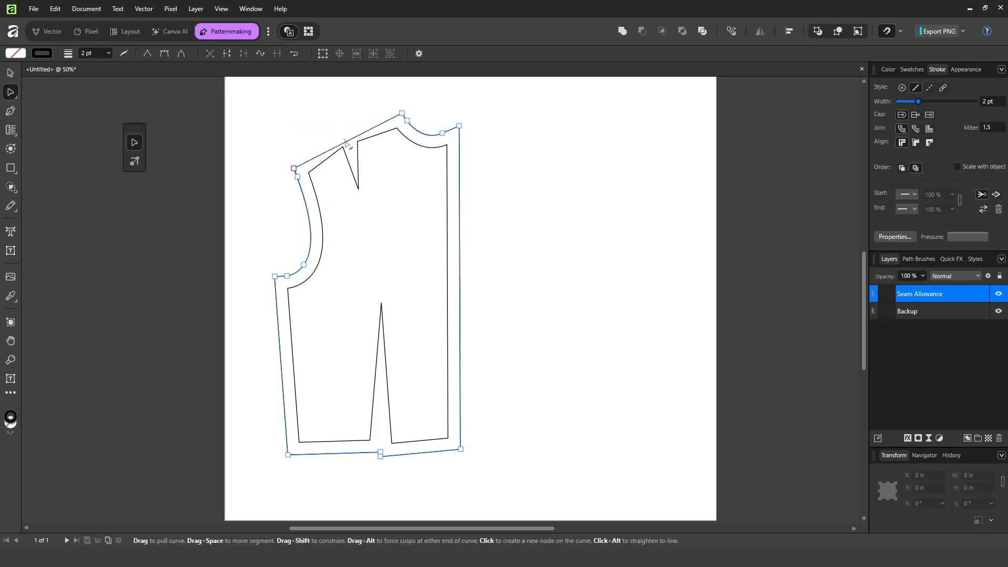
Try bending the Seam Allowance shoulder line outward into a curve, and undo the bend
click(584, 170)
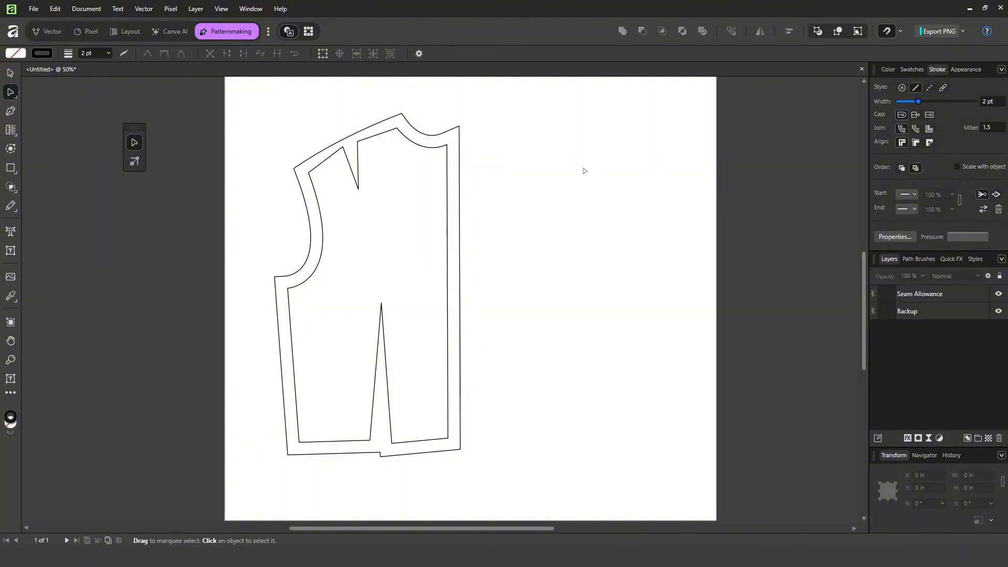
key(ctrl+z)
key(ctrl+z)
key(ctrl+z)
key(ctrl+z)
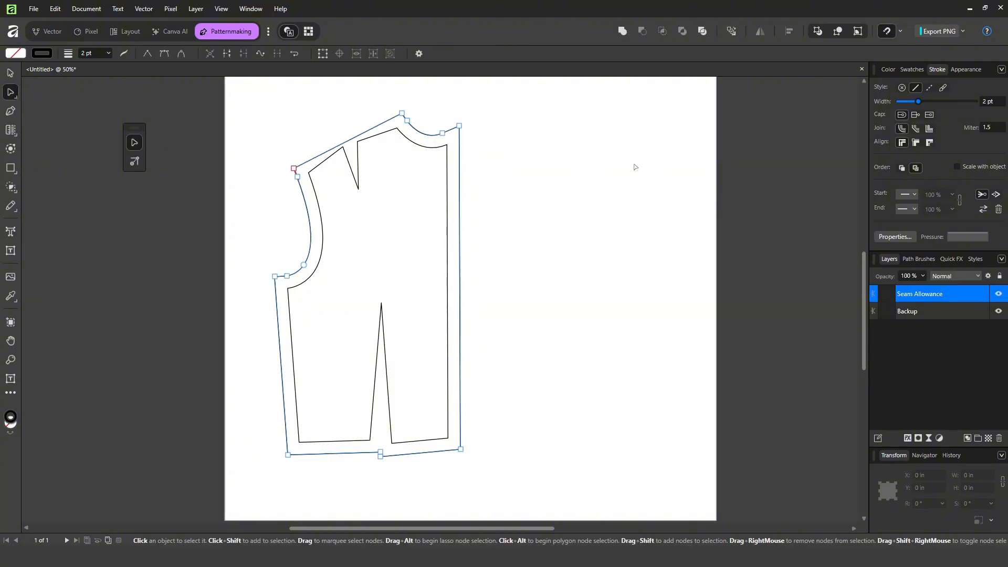